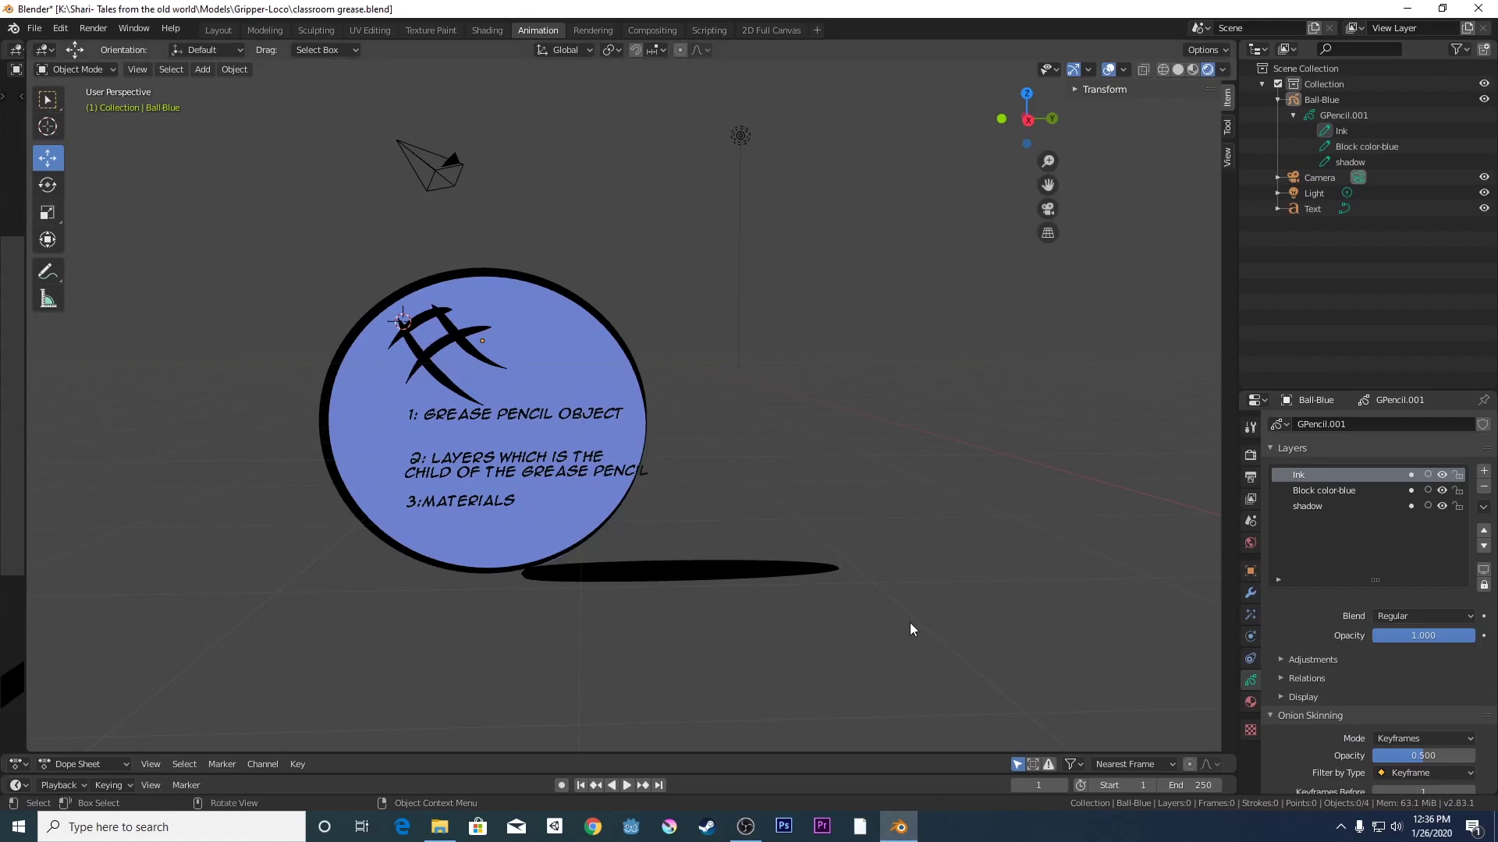
- Select the Ball-Blue grease pencil object and move it away from the text, up beside the light
{"action": "middle_click_drag", "start_coordinate": [681, 471], "coordinate": [677, 483]}
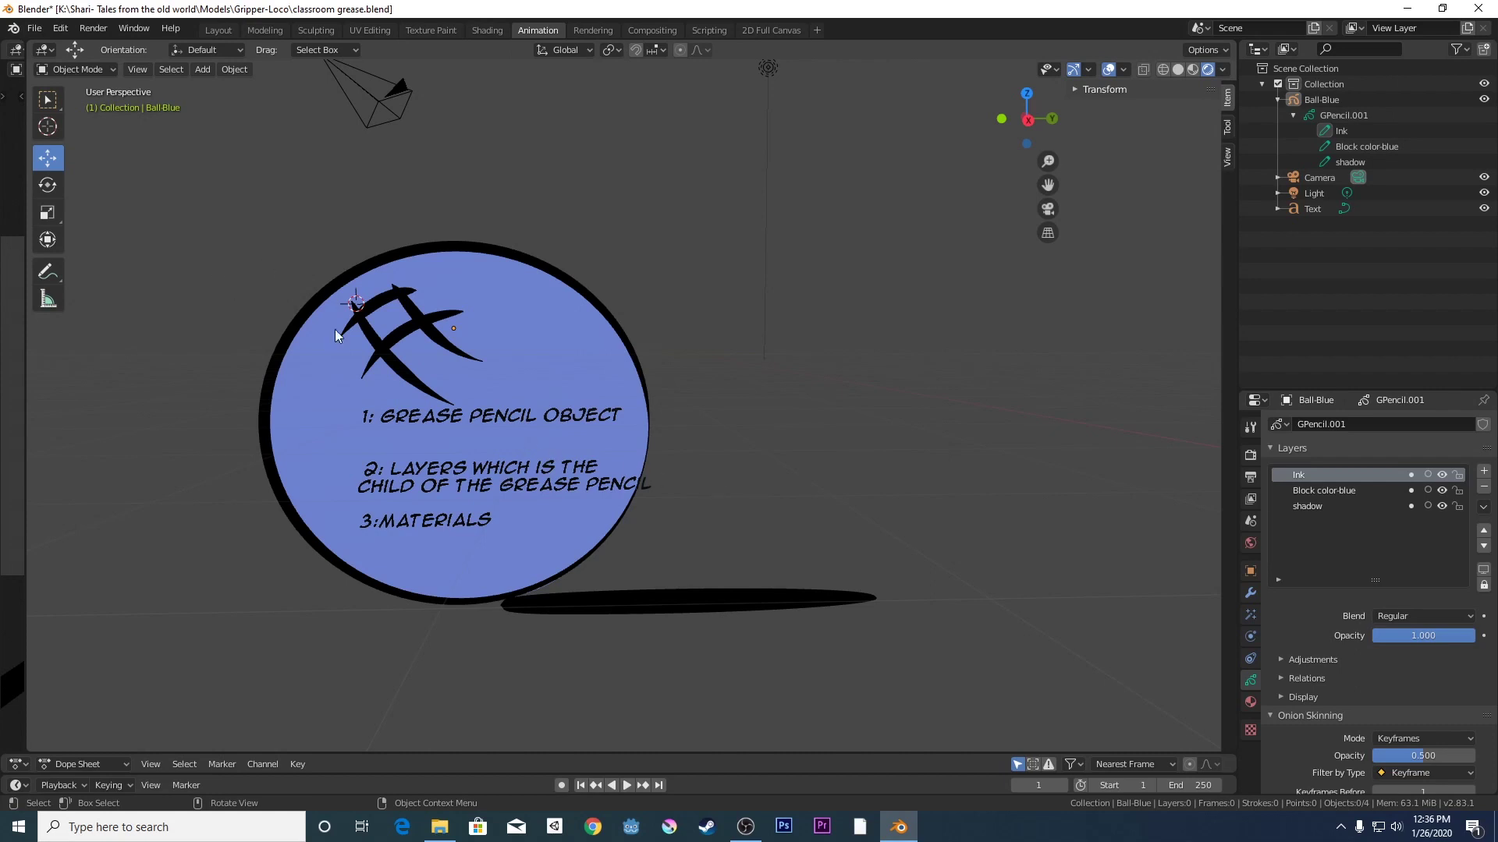
{"action": "left_click", "coordinate": [304, 360]}
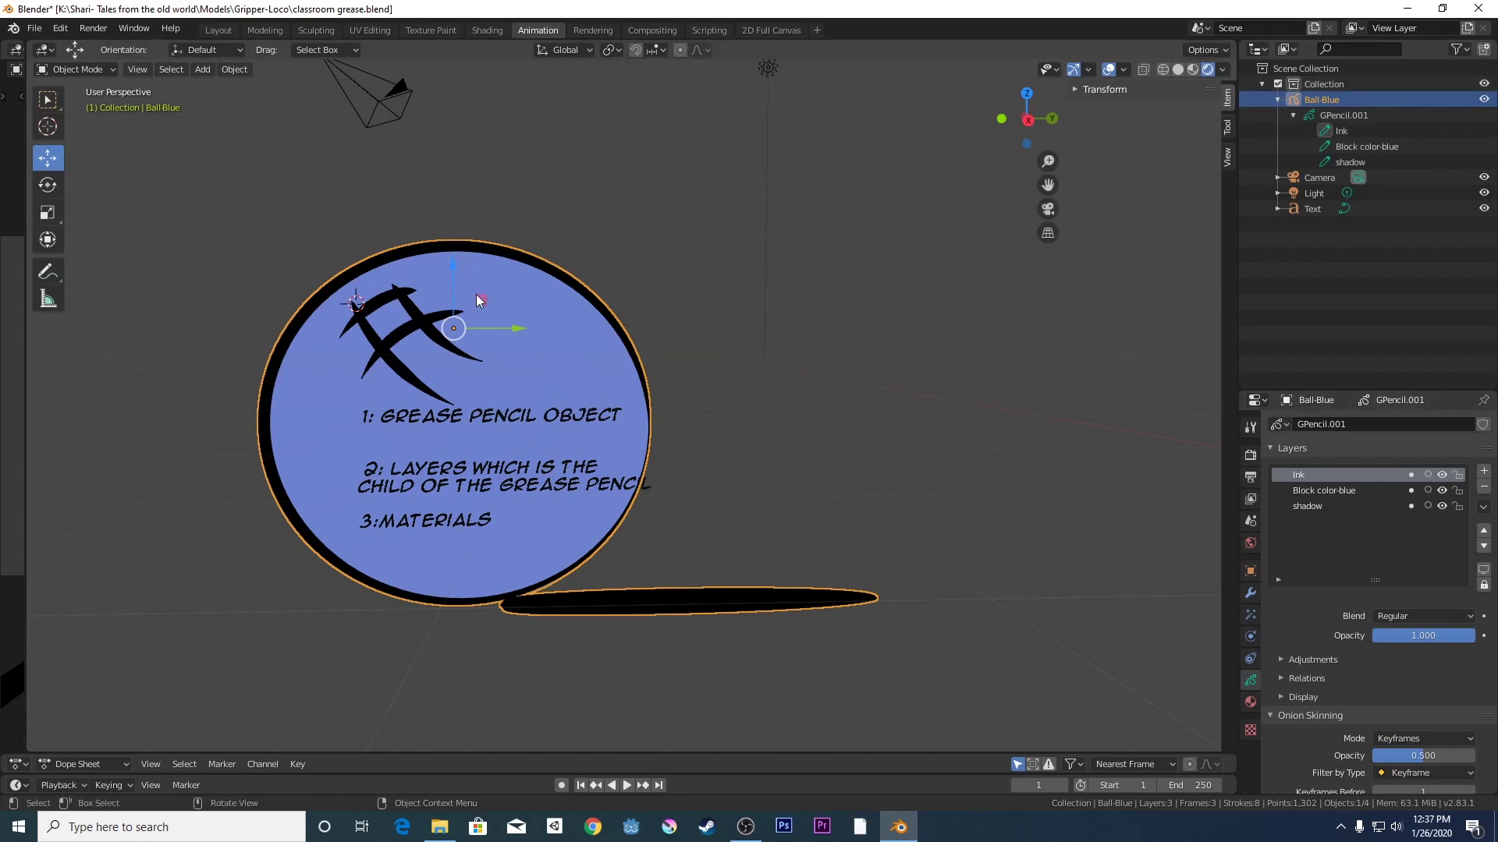
{"action": "key", "text": "KP_4"}
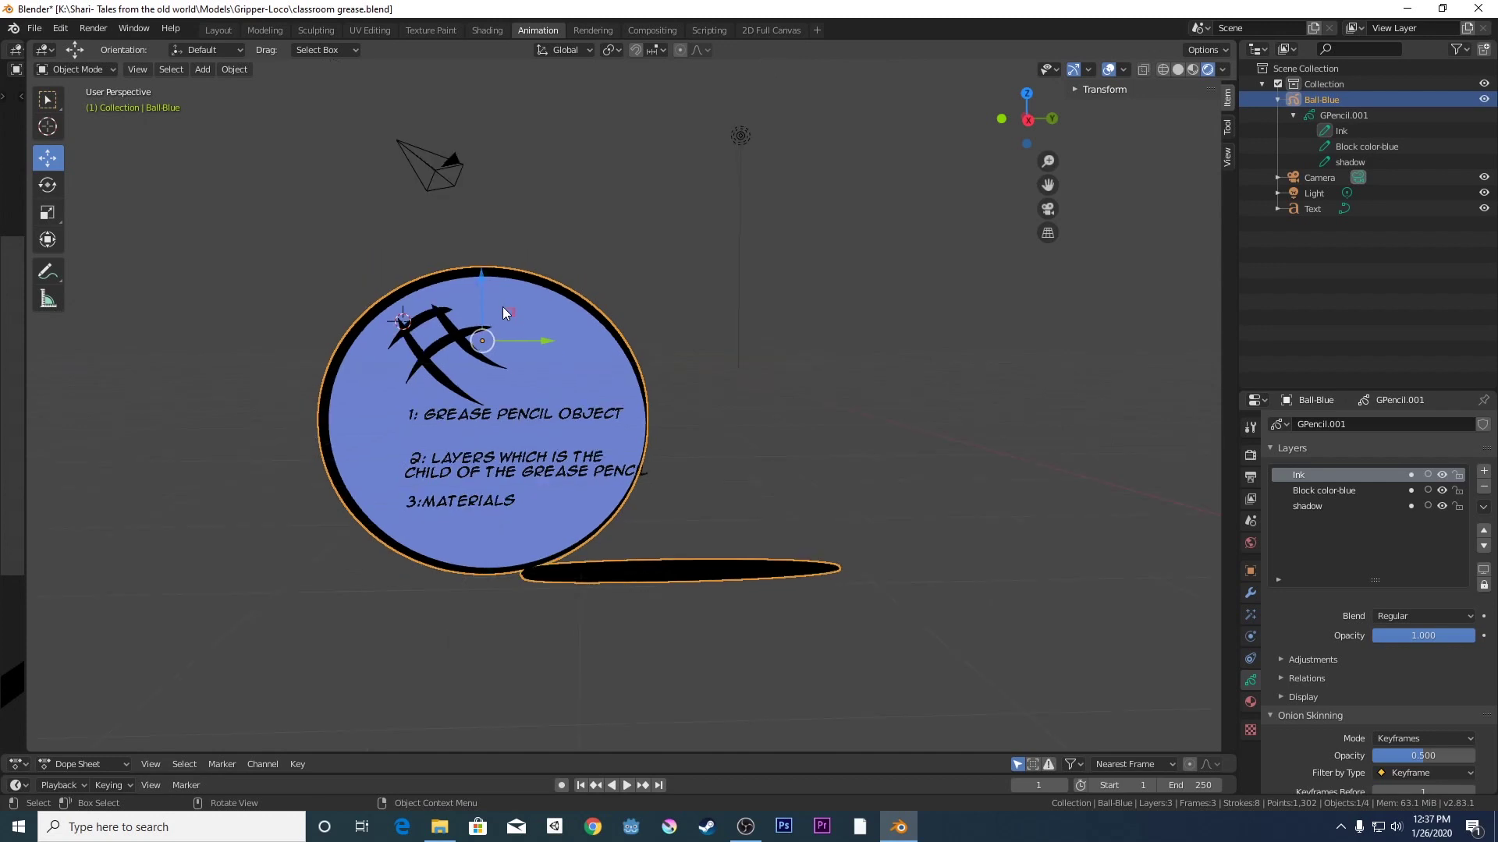
{"action": "middle_click_drag", "start_coordinate": [502, 312], "coordinate": [472, 320]}
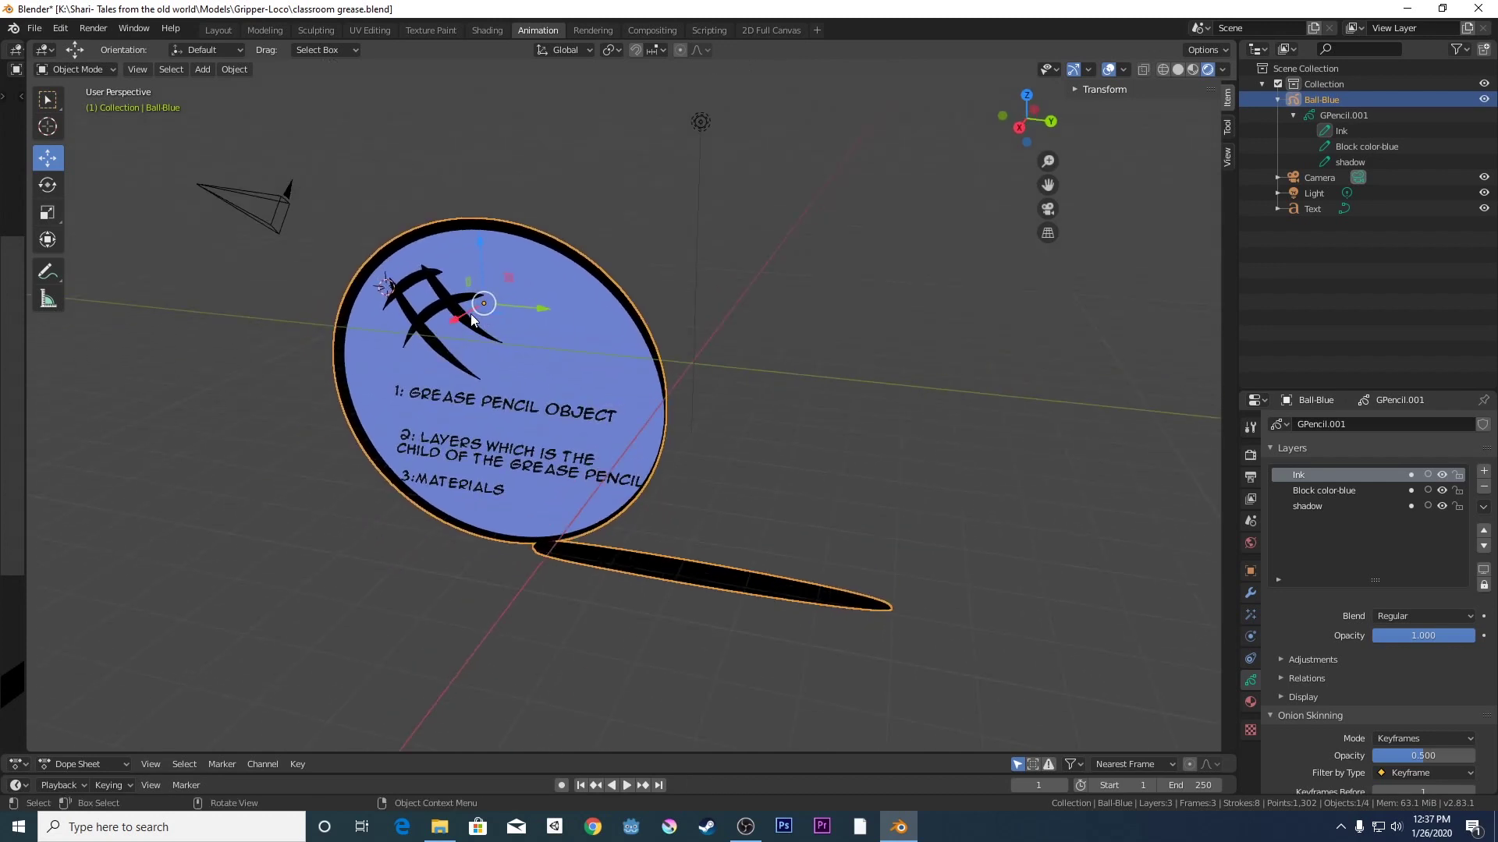
{"action": "left_click_drag", "start_coordinate": [471, 314], "coordinate": [457, 351]}
{"action": "scroll", "coordinate": [457, 351], "scroll_direction": "up", "scroll_amount": 2}
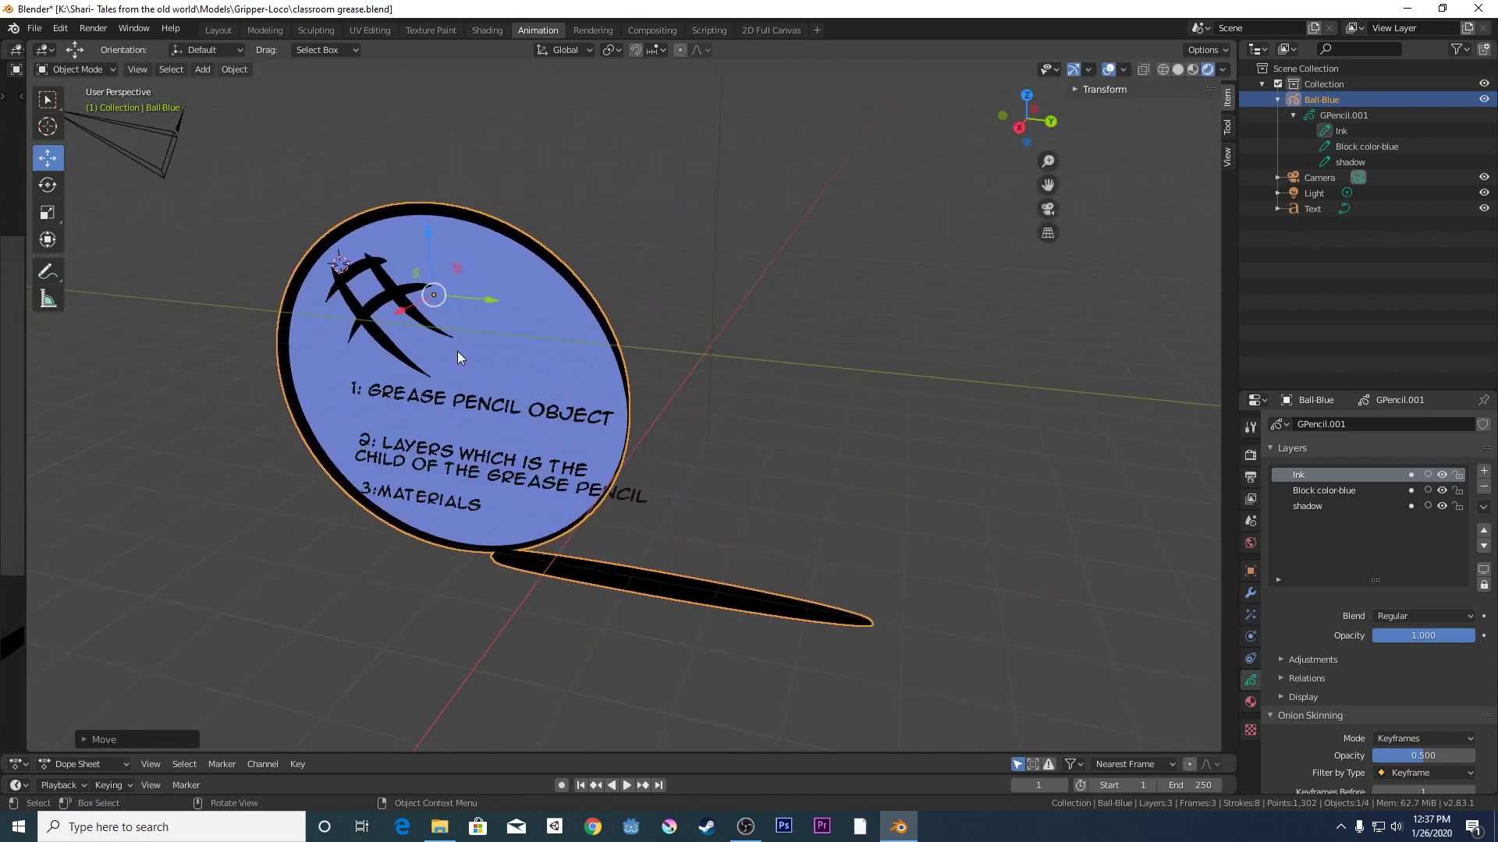
{"action": "key", "text": "g"}
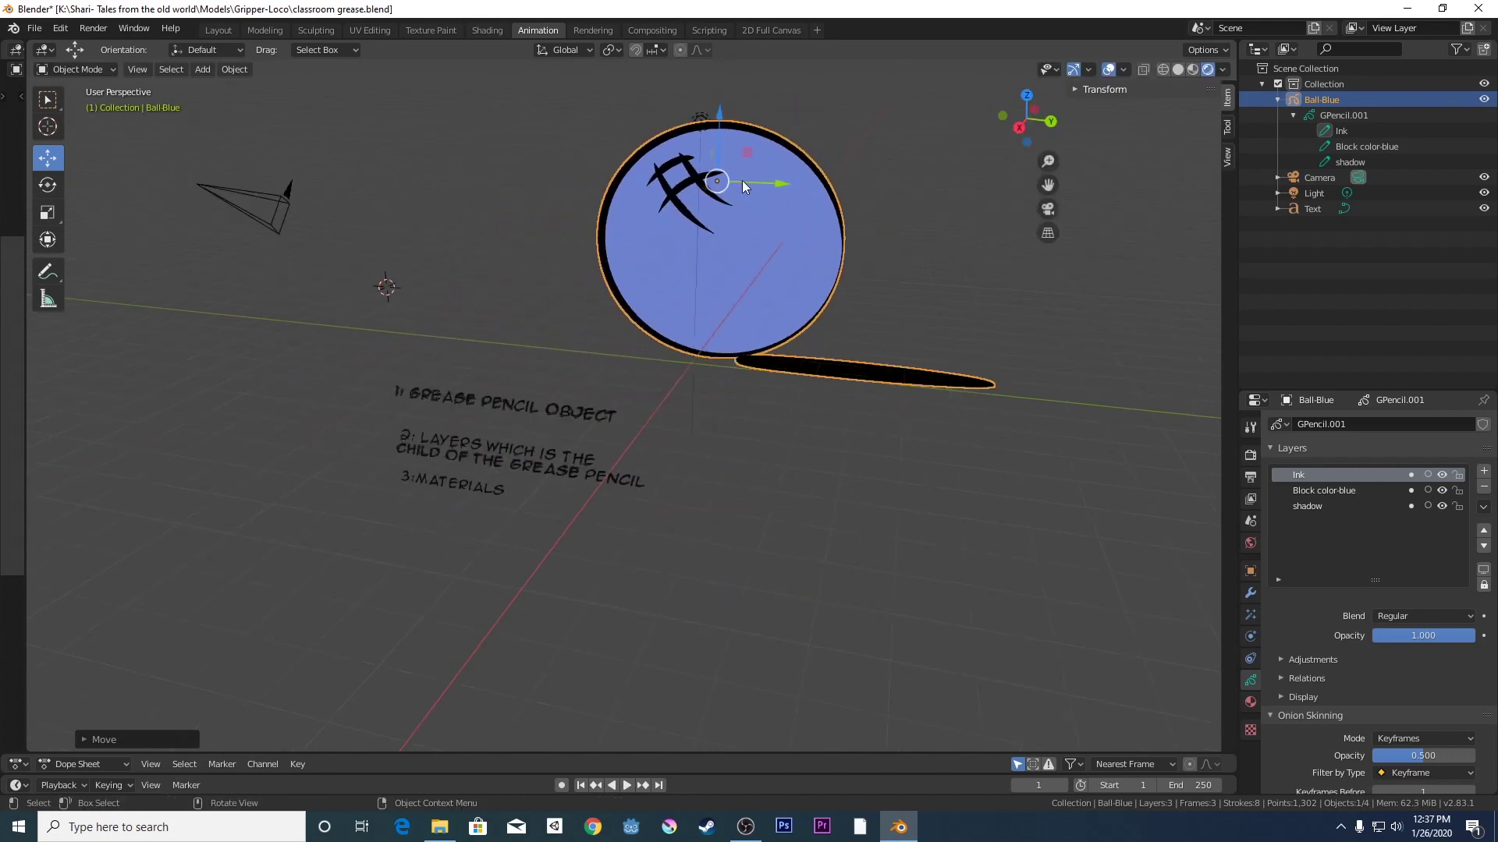
{"action": "left_click", "coordinate": [742, 184]}
{"action": "middle_click_drag", "start_coordinate": [704, 149], "coordinate": [760, 124]}
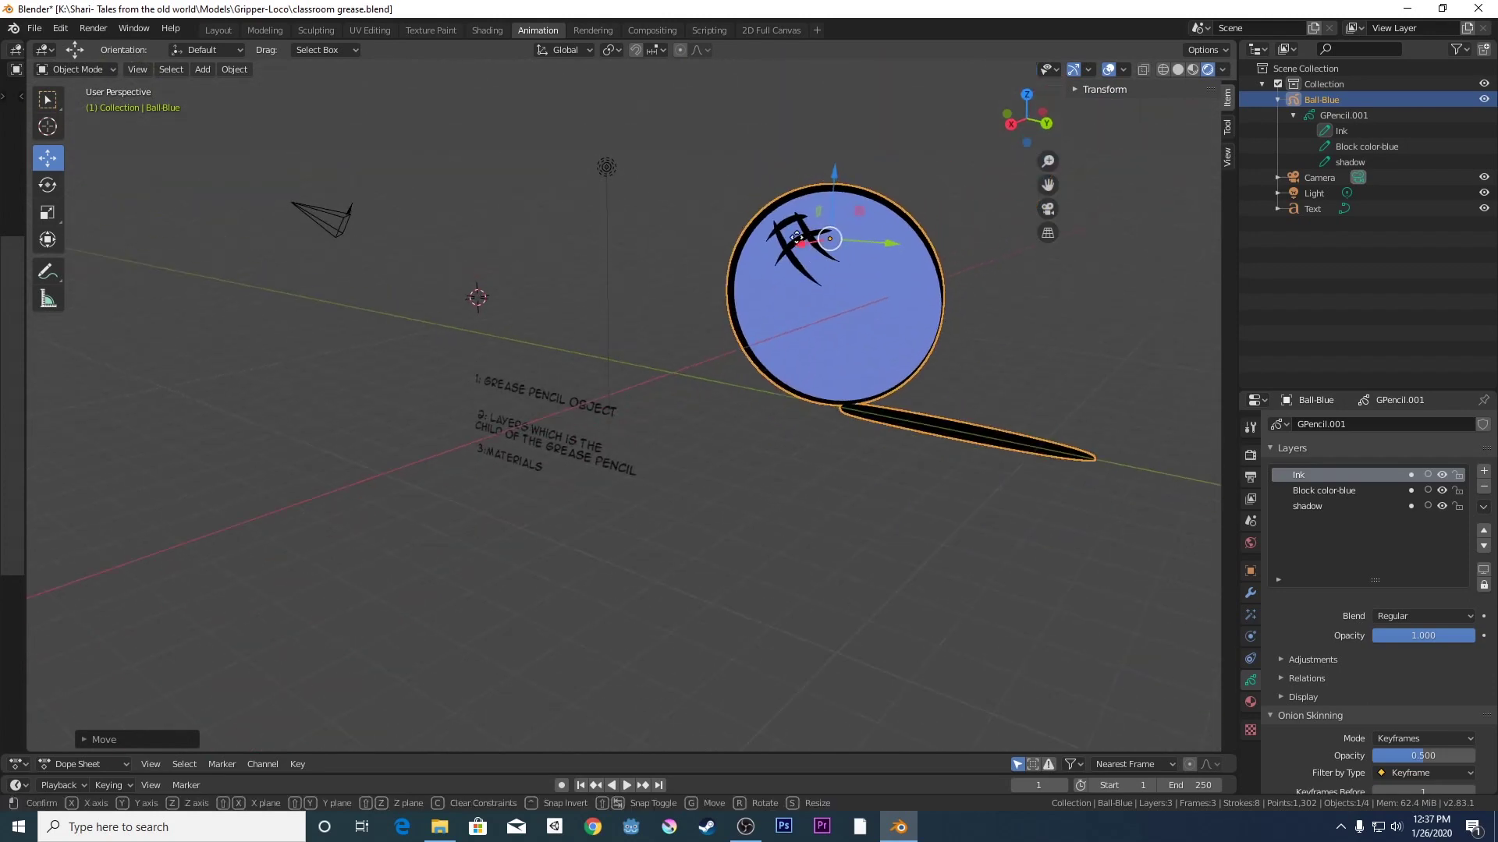
- Move the ball back so it partly overlaps the text and switch to the Right Orthographic view
{"action": "key", "text": "g"}
{"action": "left_click", "coordinate": [489, 312]}
{"action": "middle_click_drag", "start_coordinate": [491, 310], "coordinate": [691, 290]}
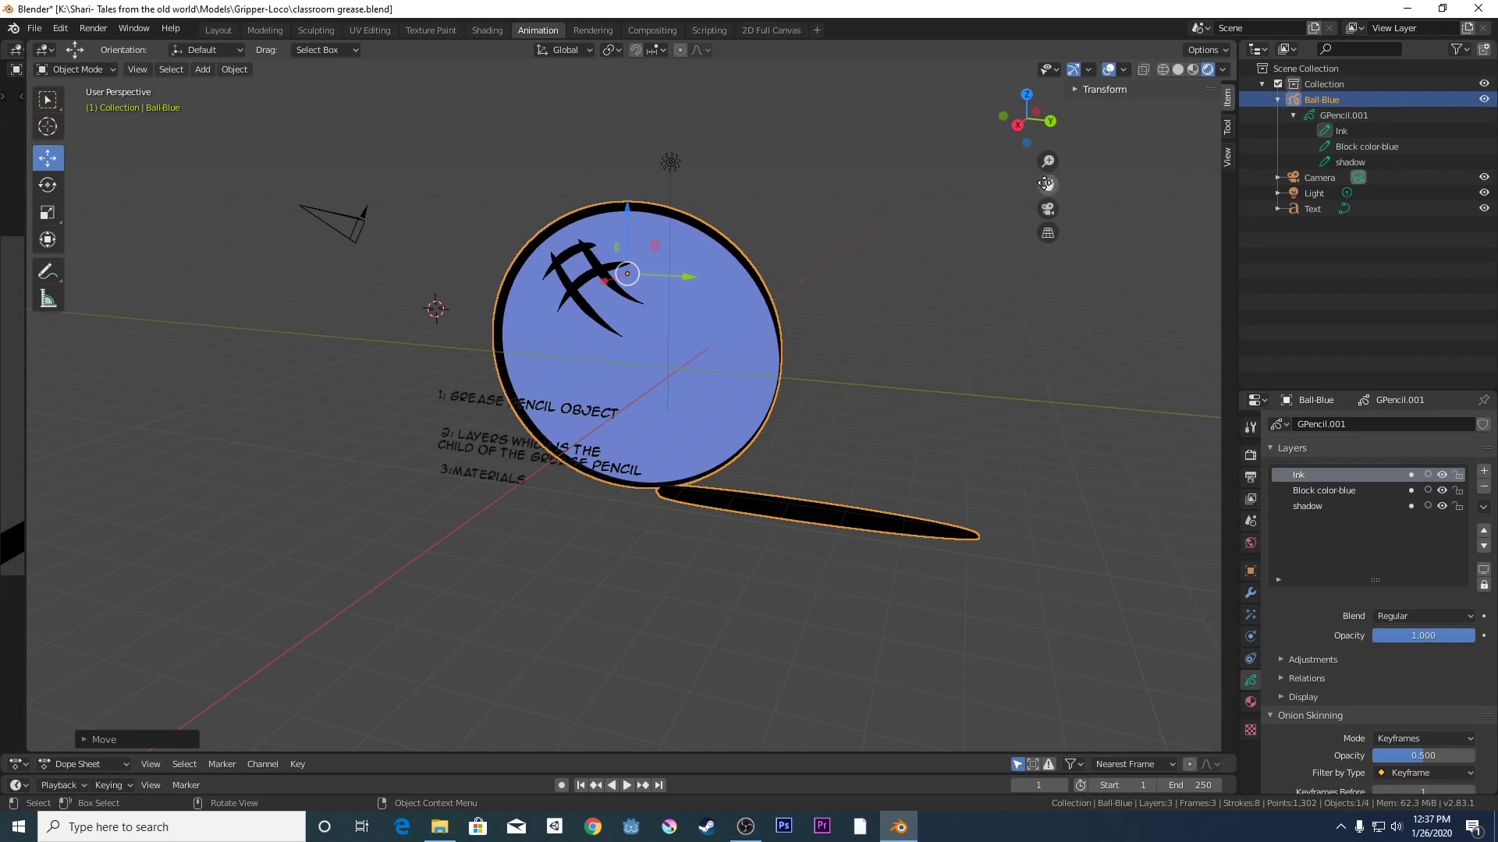
{"action": "left_click", "coordinate": [1019, 123]}
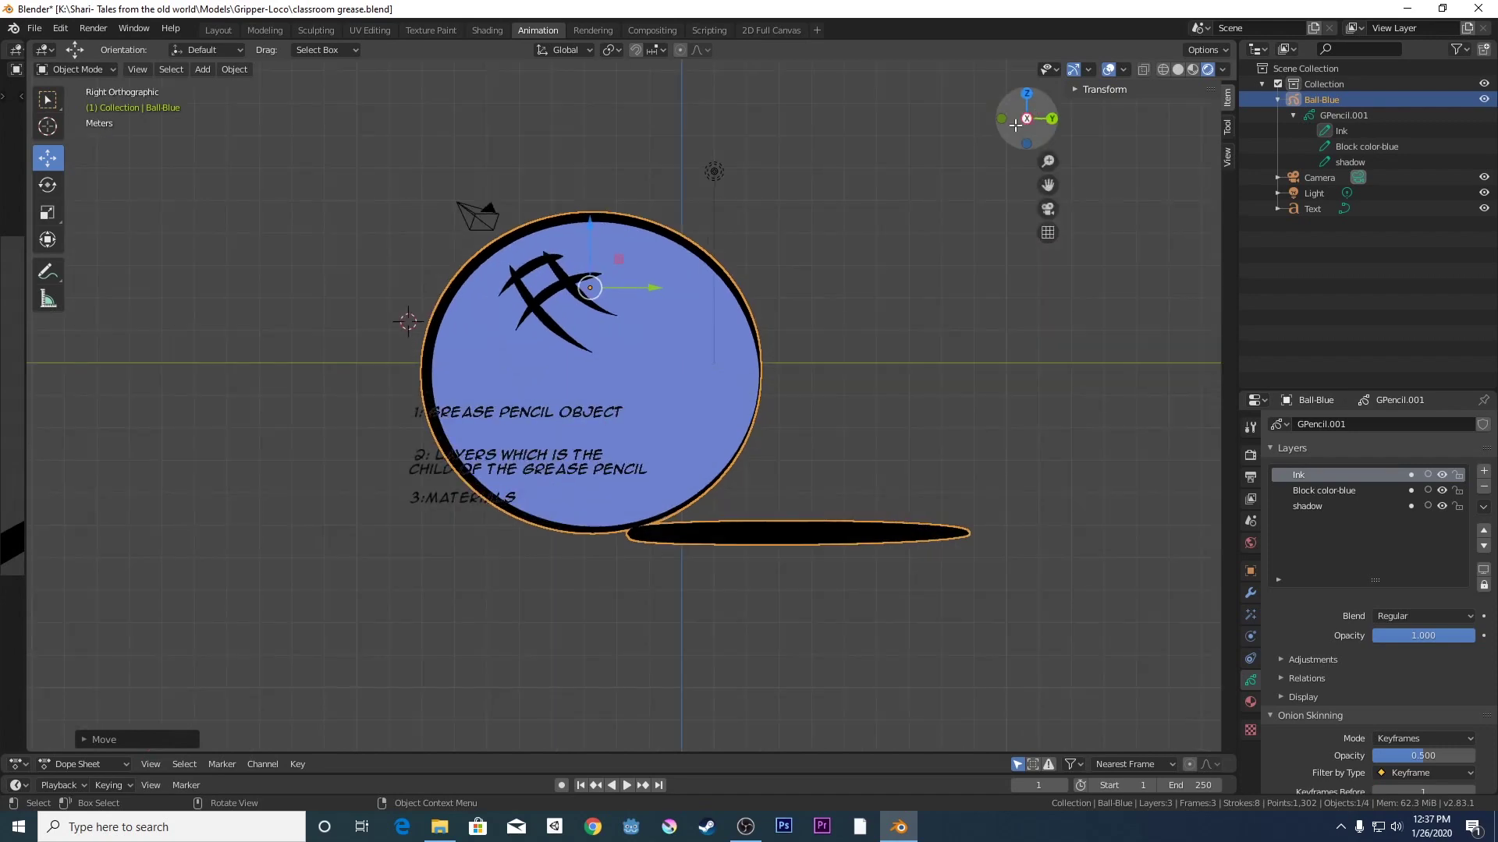
- Make Block color-blue the active layer of the ball and isolate it by hiding the Ink and shadow layers
{"action": "left_click", "coordinate": [788, 357]}
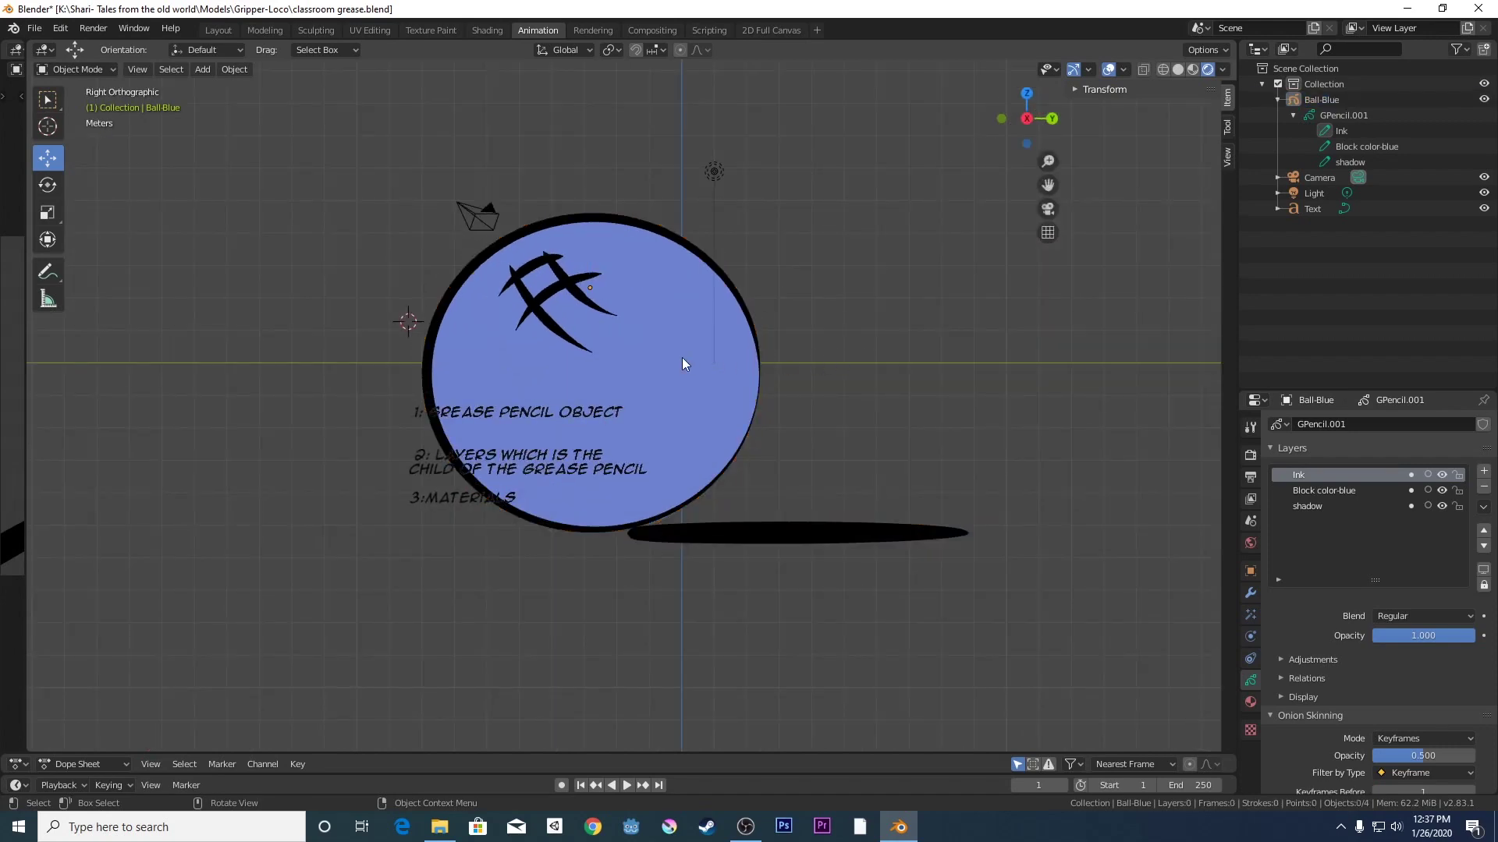
{"action": "left_click", "coordinate": [682, 358]}
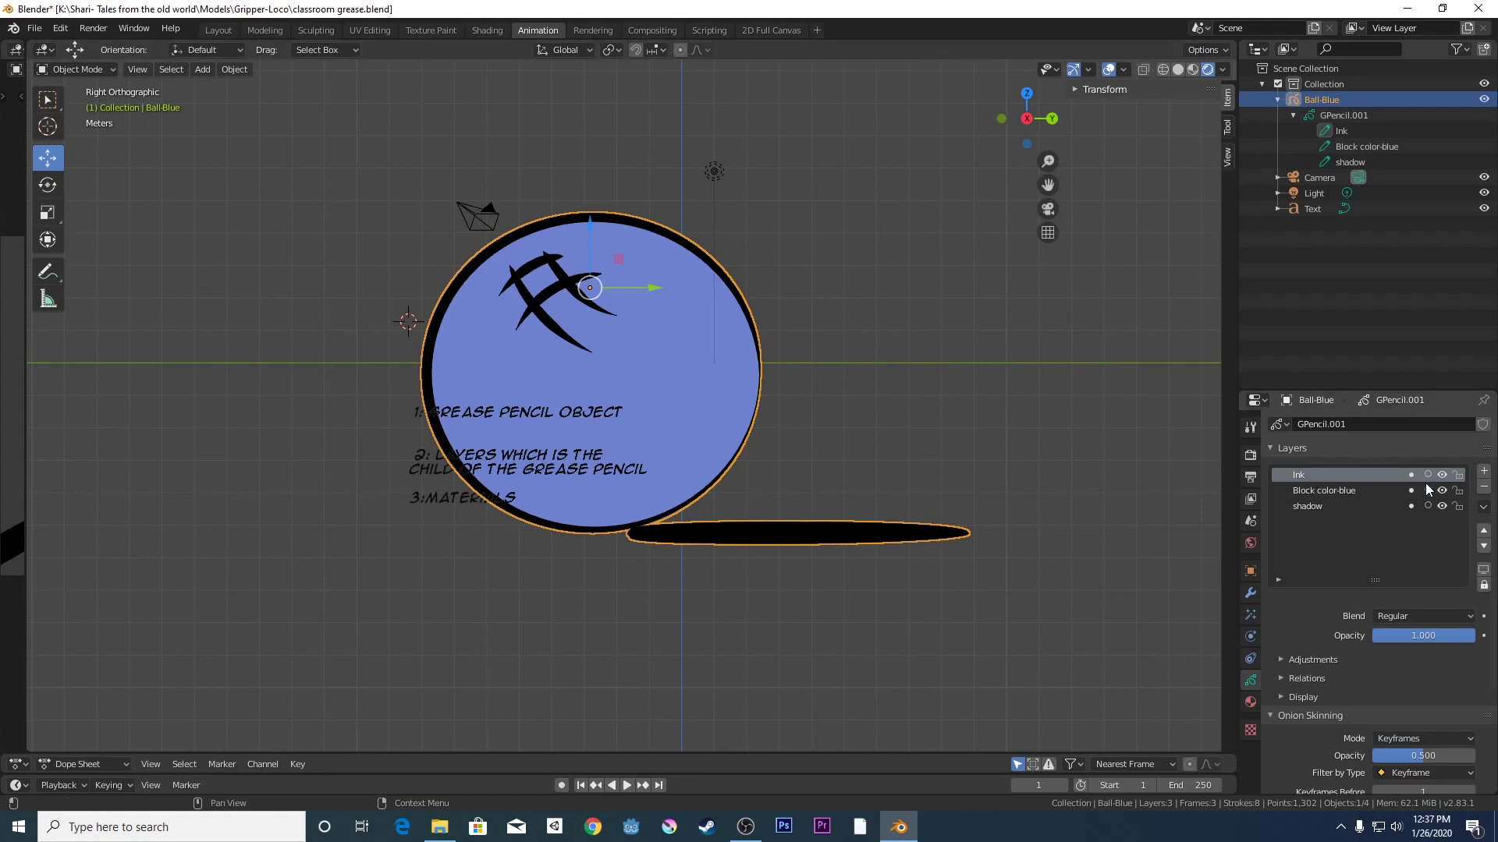
{"action": "left_click", "coordinate": [1338, 491]}
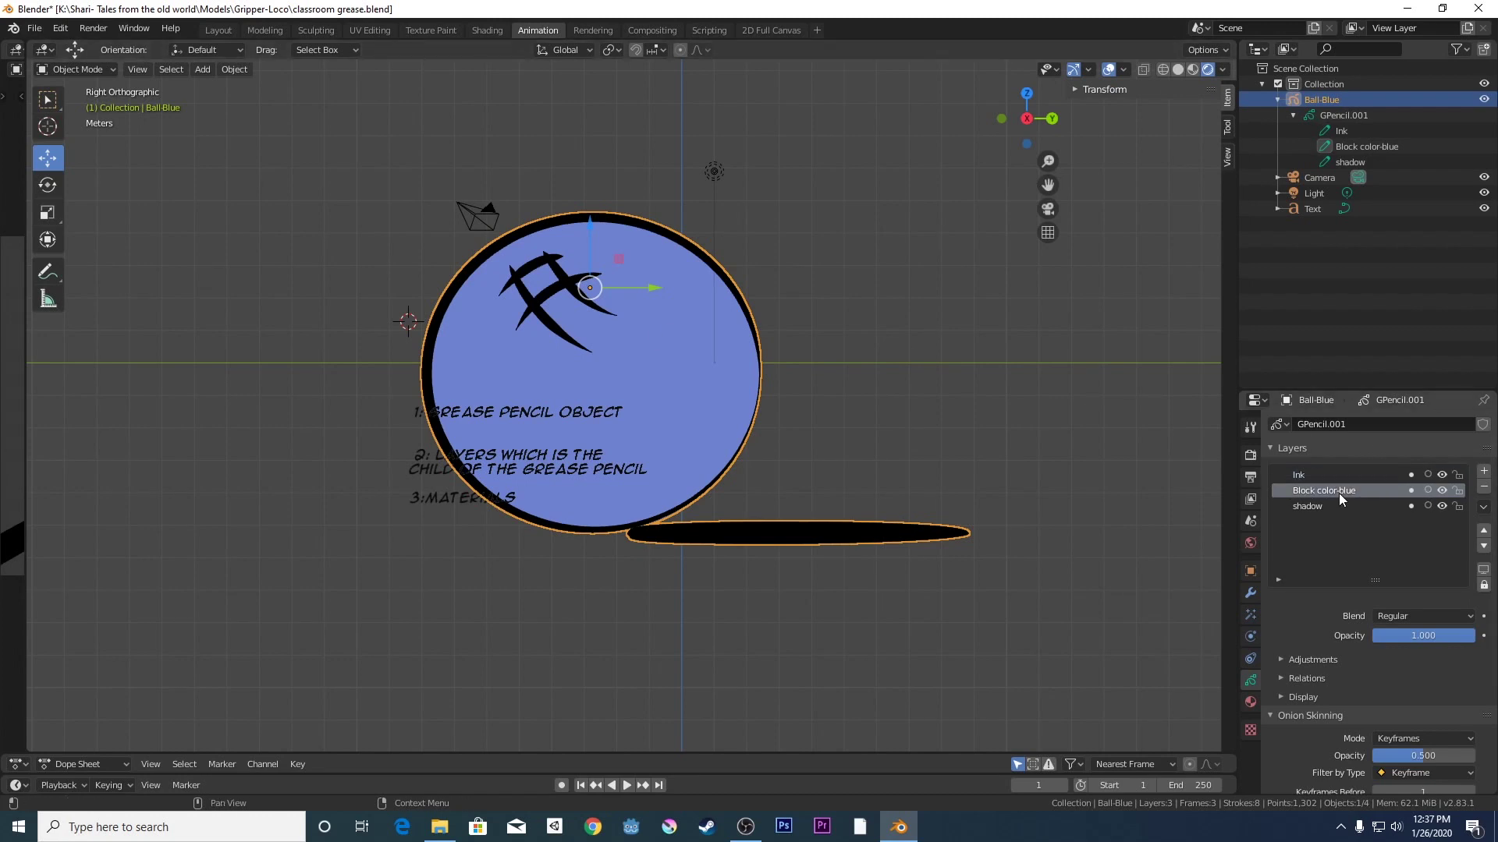
{"action": "left_click", "coordinate": [1441, 475]}
{"action": "left_click", "coordinate": [1442, 506]}
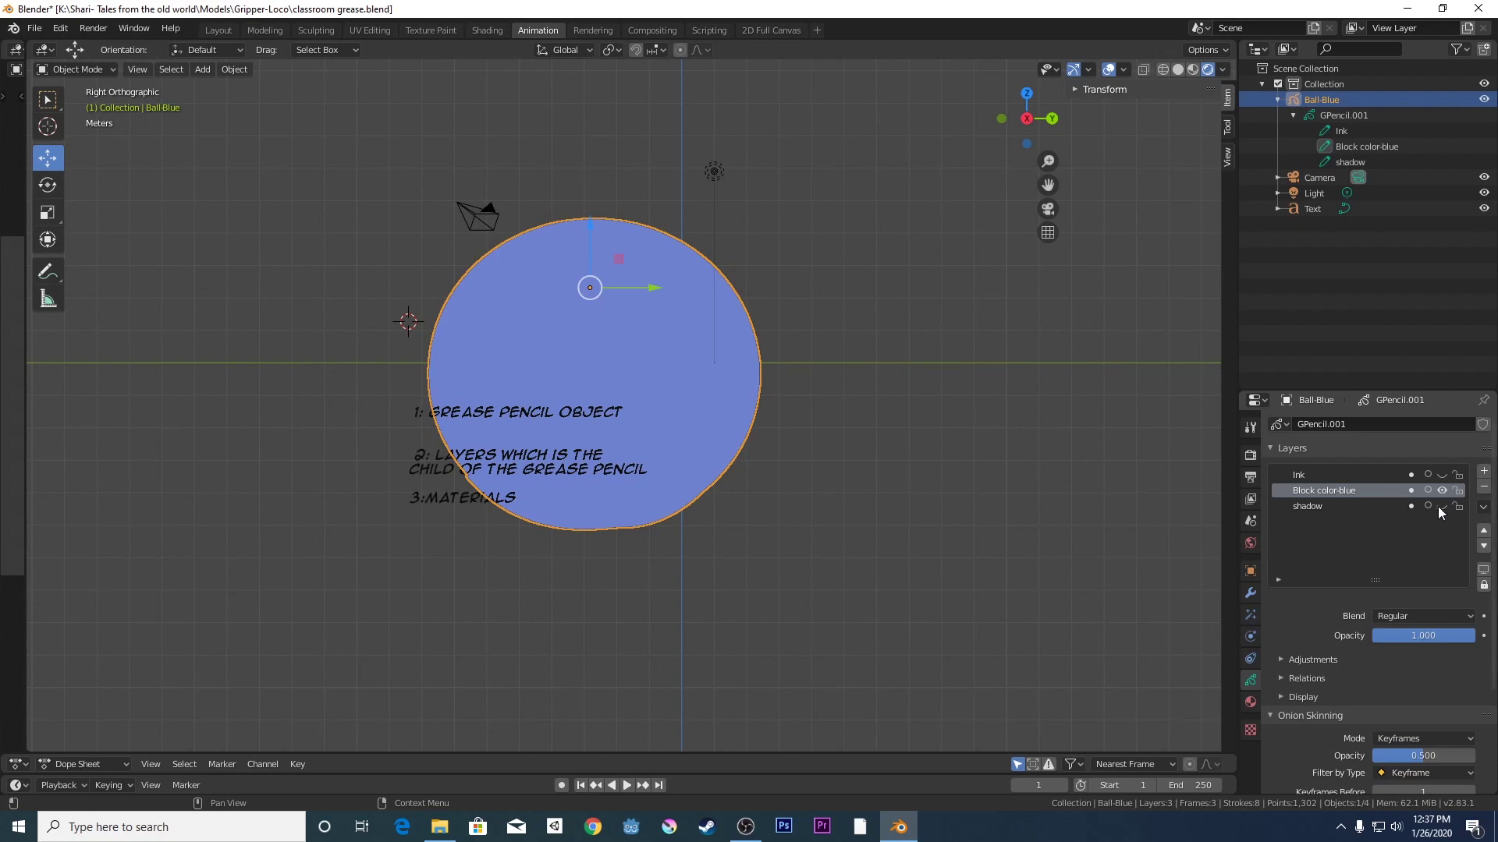
- Change the ball's layer visibility to isolate the shadow layer first and the Ink layer second
{"action": "left_click", "coordinate": [1441, 506]}
{"action": "left_click", "coordinate": [1442, 491]}
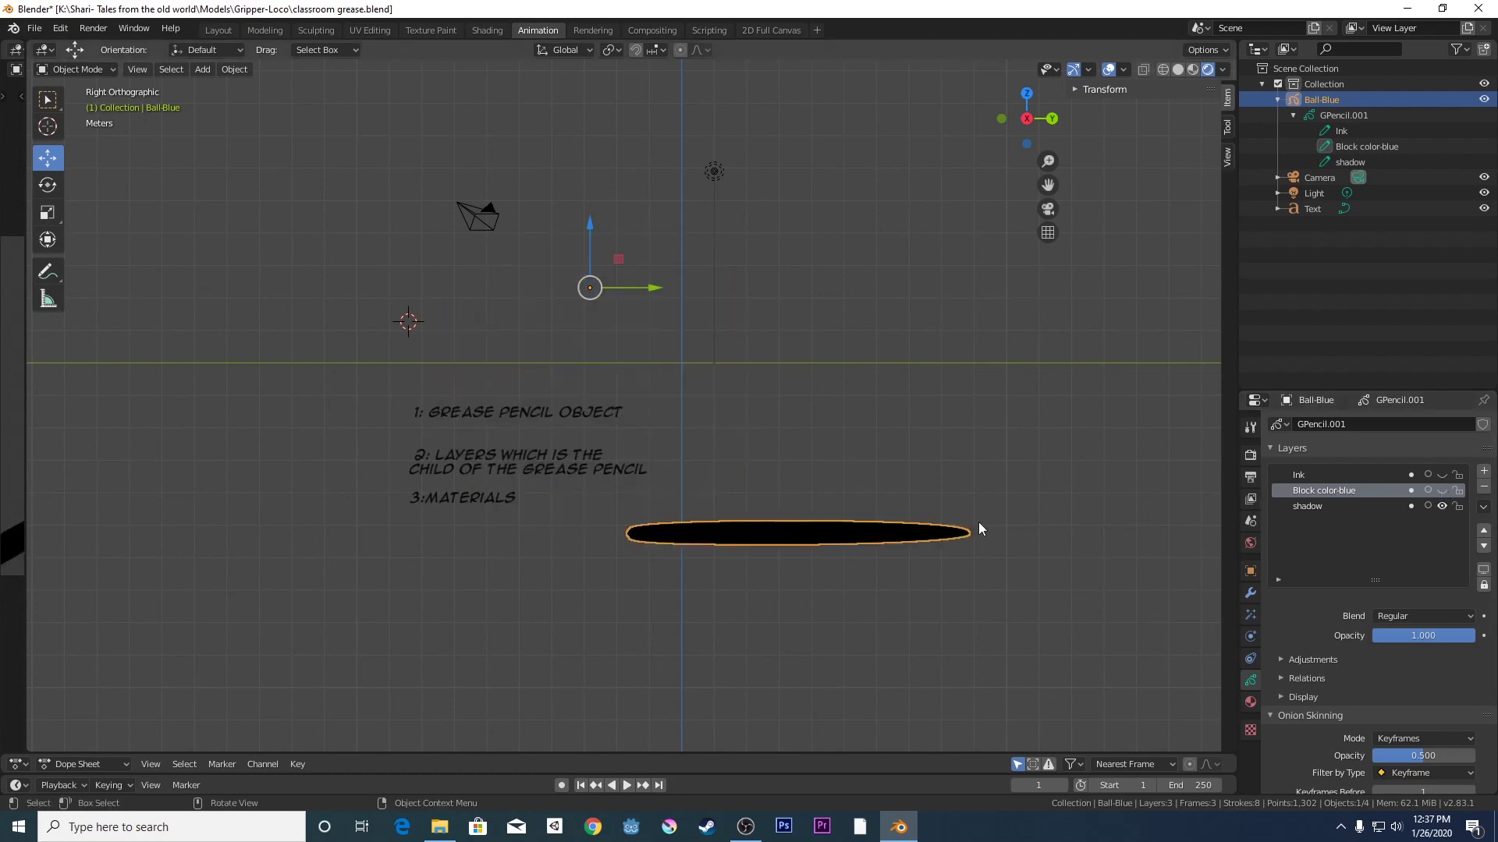
{"action": "left_click", "coordinate": [1441, 475]}
{"action": "left_click", "coordinate": [1442, 491]}
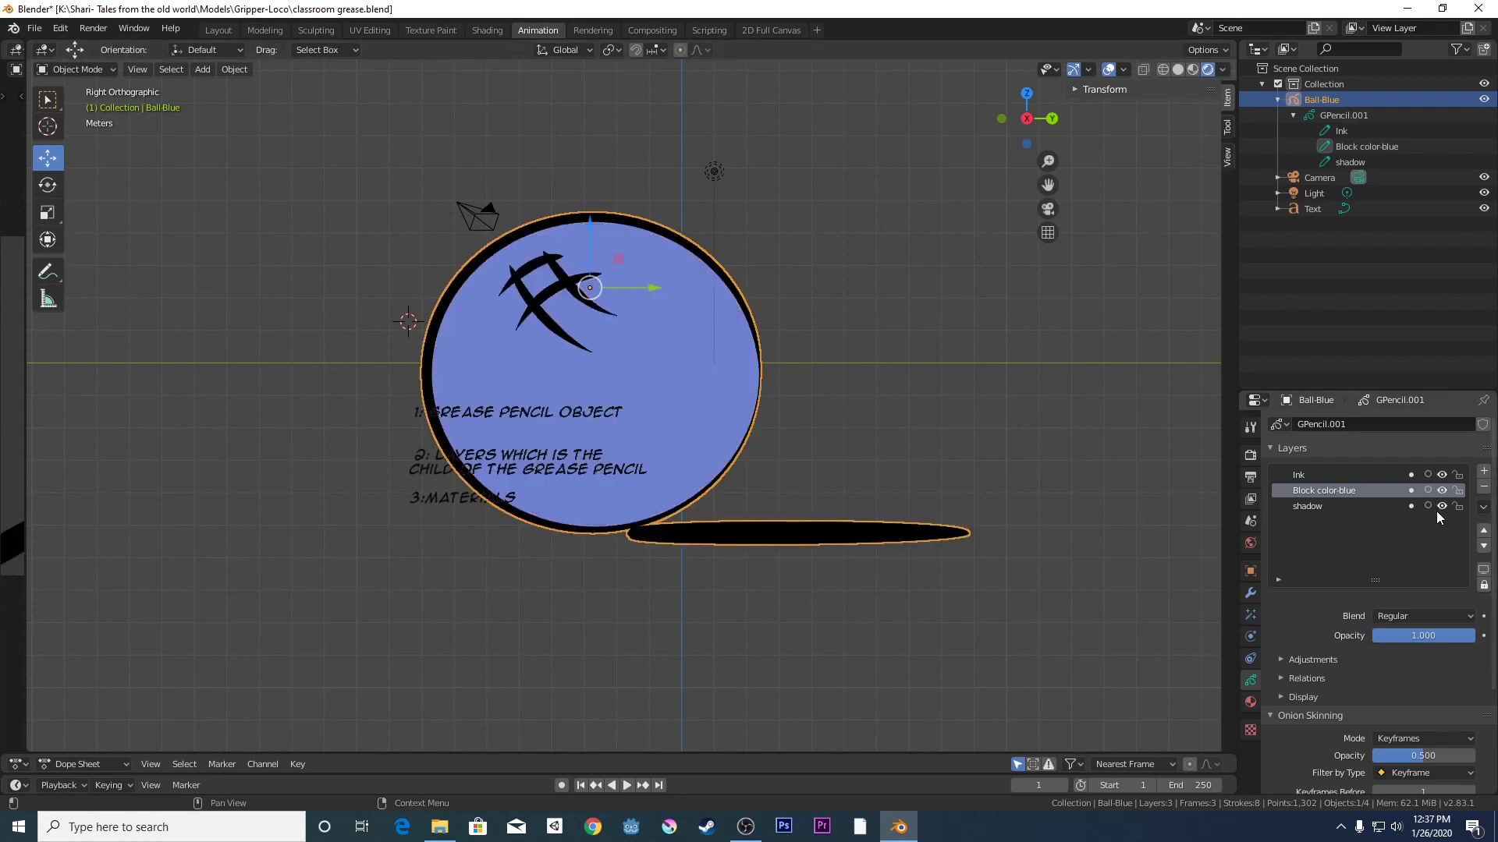
{"action": "left_click", "coordinate": [1441, 506]}
{"action": "left_click", "coordinate": [1442, 491]}
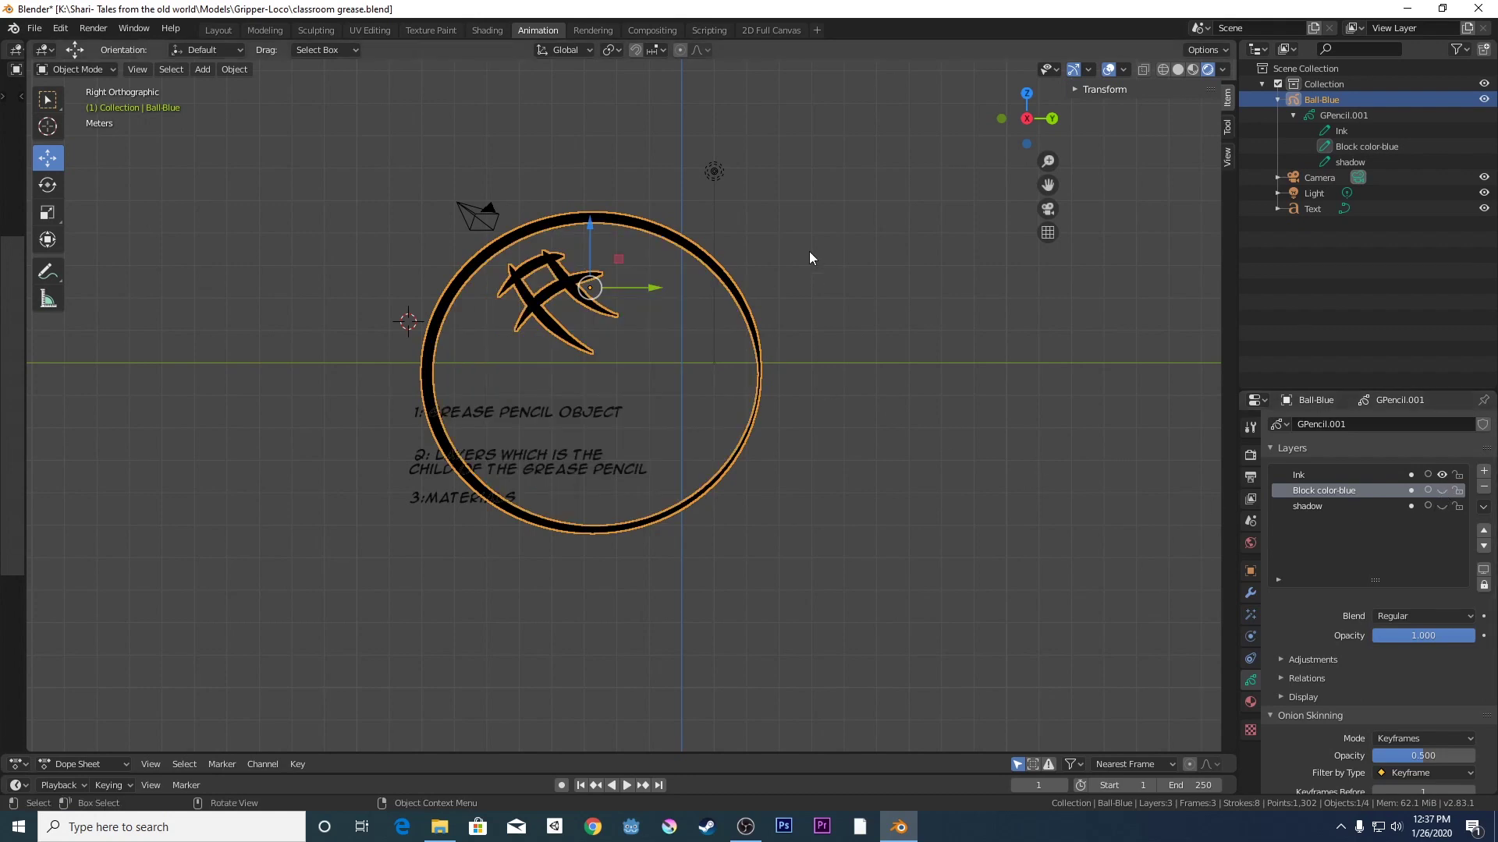
- Hide the Ink layer as well, and turn the Ink, Block color-blue and shadow layers all visible again
{"action": "left_click", "coordinate": [1441, 475]}
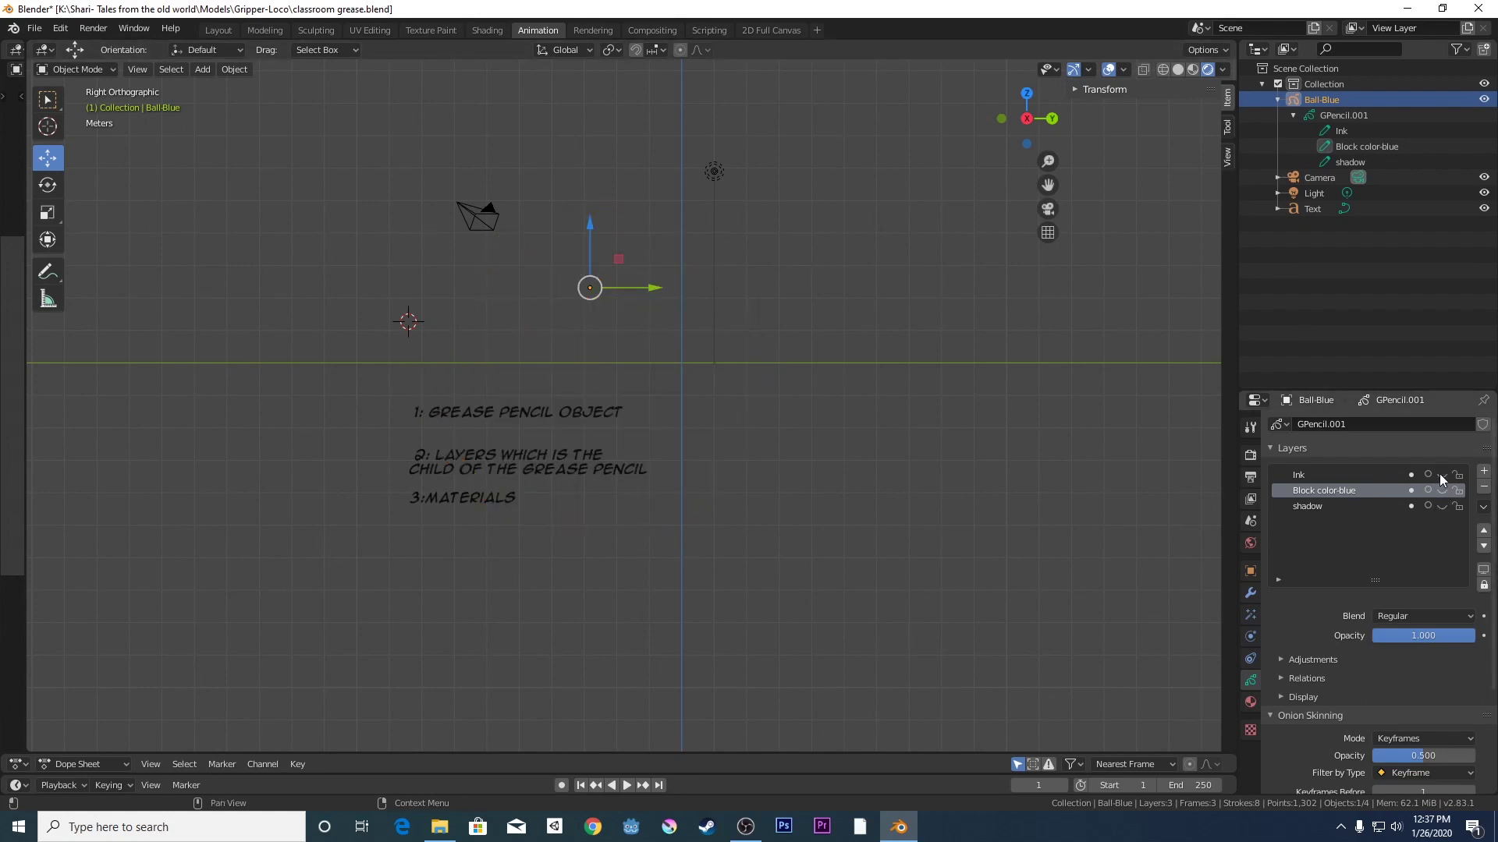
{"action": "left_click", "coordinate": [1445, 480]}
{"action": "left_click", "coordinate": [1444, 489]}
{"action": "left_click", "coordinate": [1445, 505]}
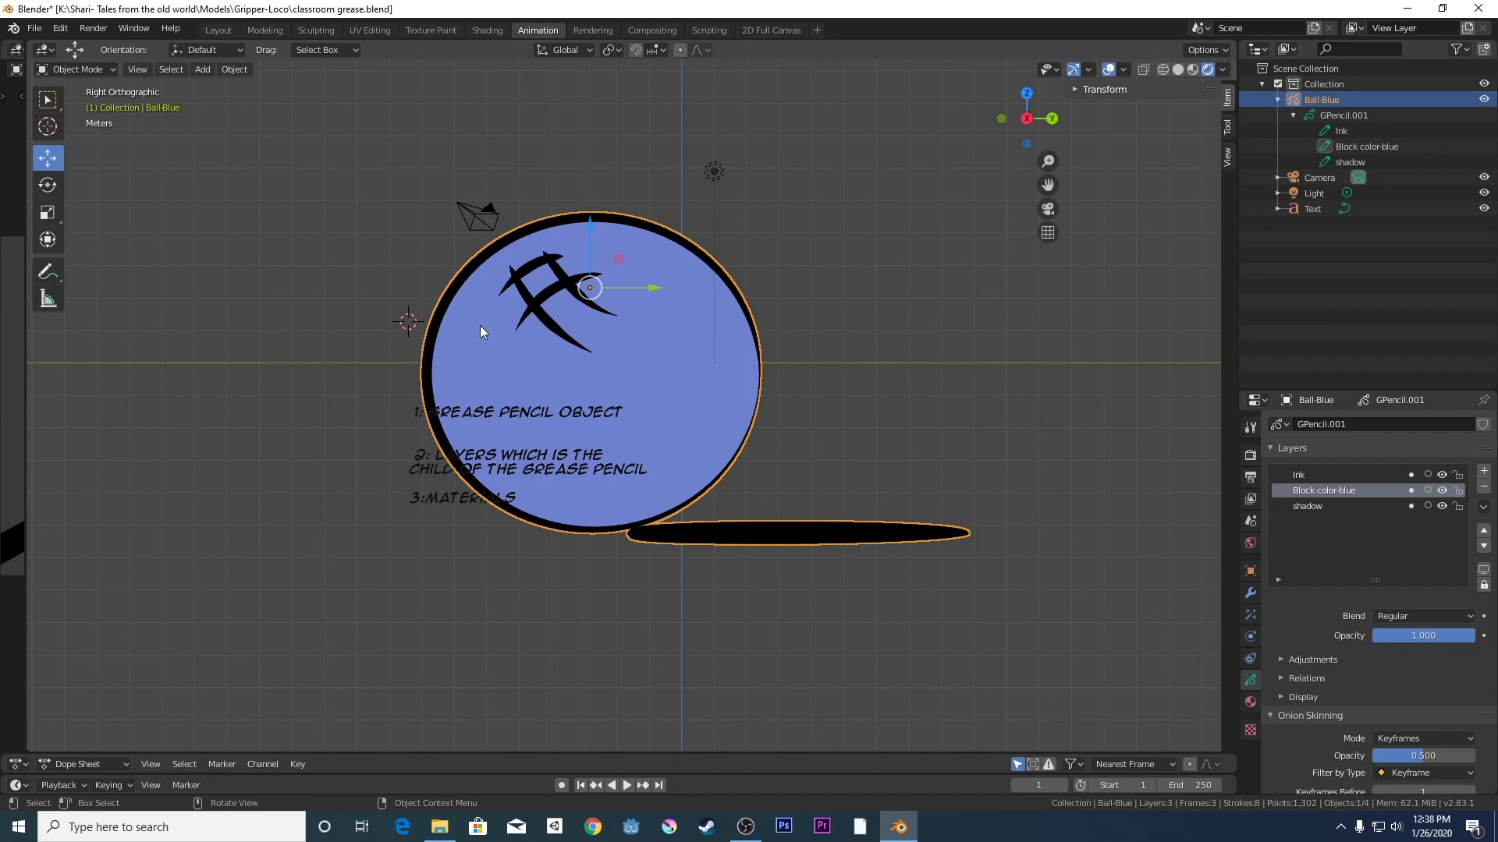
- Add a blank grease pencil object and move it into the empty space beside the ball, above its shadow
{"action": "scroll", "coordinate": [480, 325], "scroll_direction": "down", "scroll_amount": 2}
{"action": "left_click", "coordinate": [201, 70]}
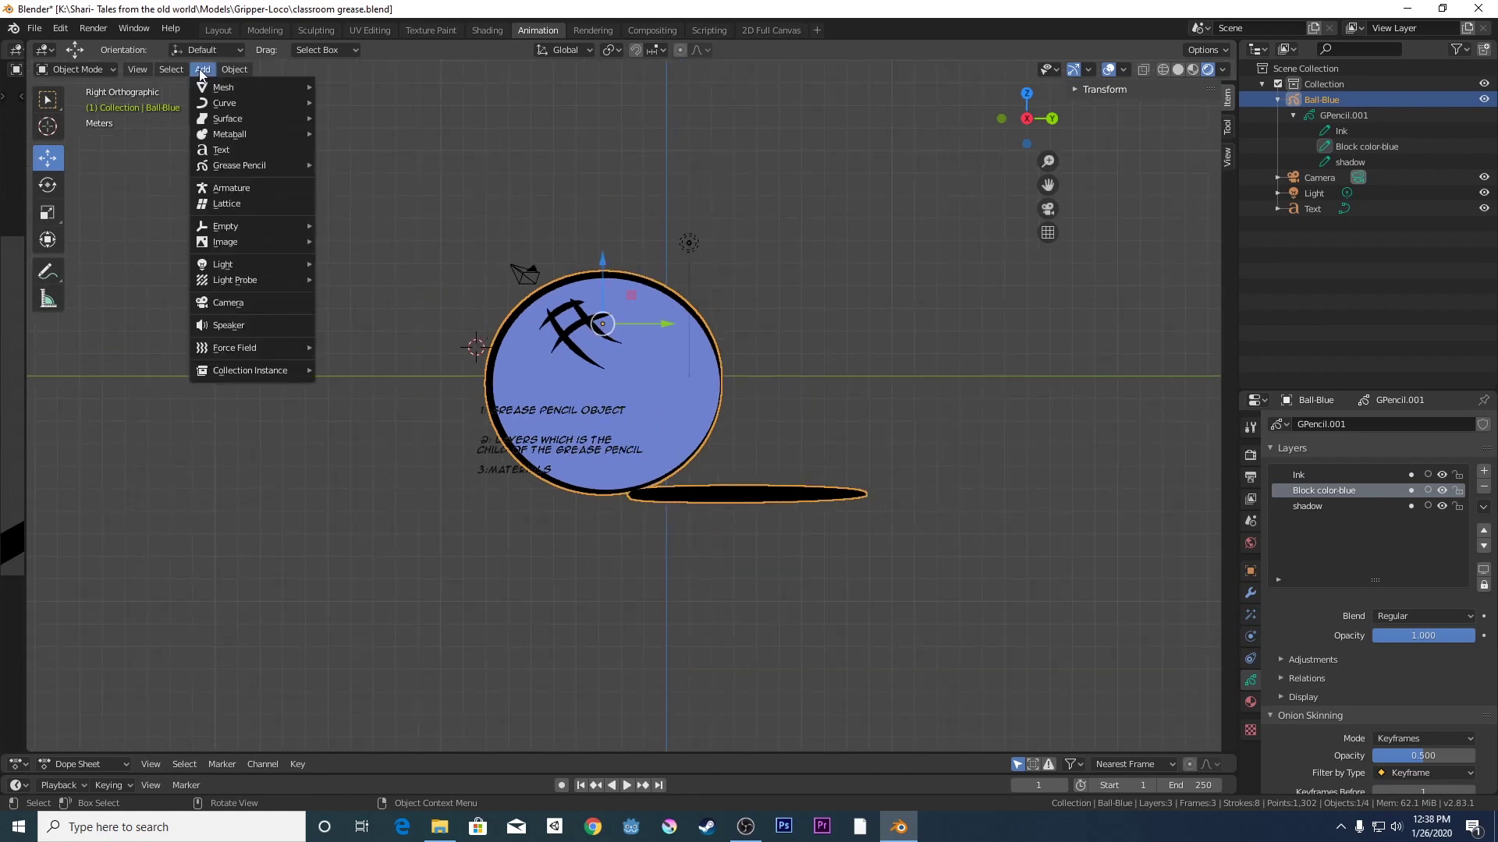
{"action": "left_click", "coordinate": [340, 165]}
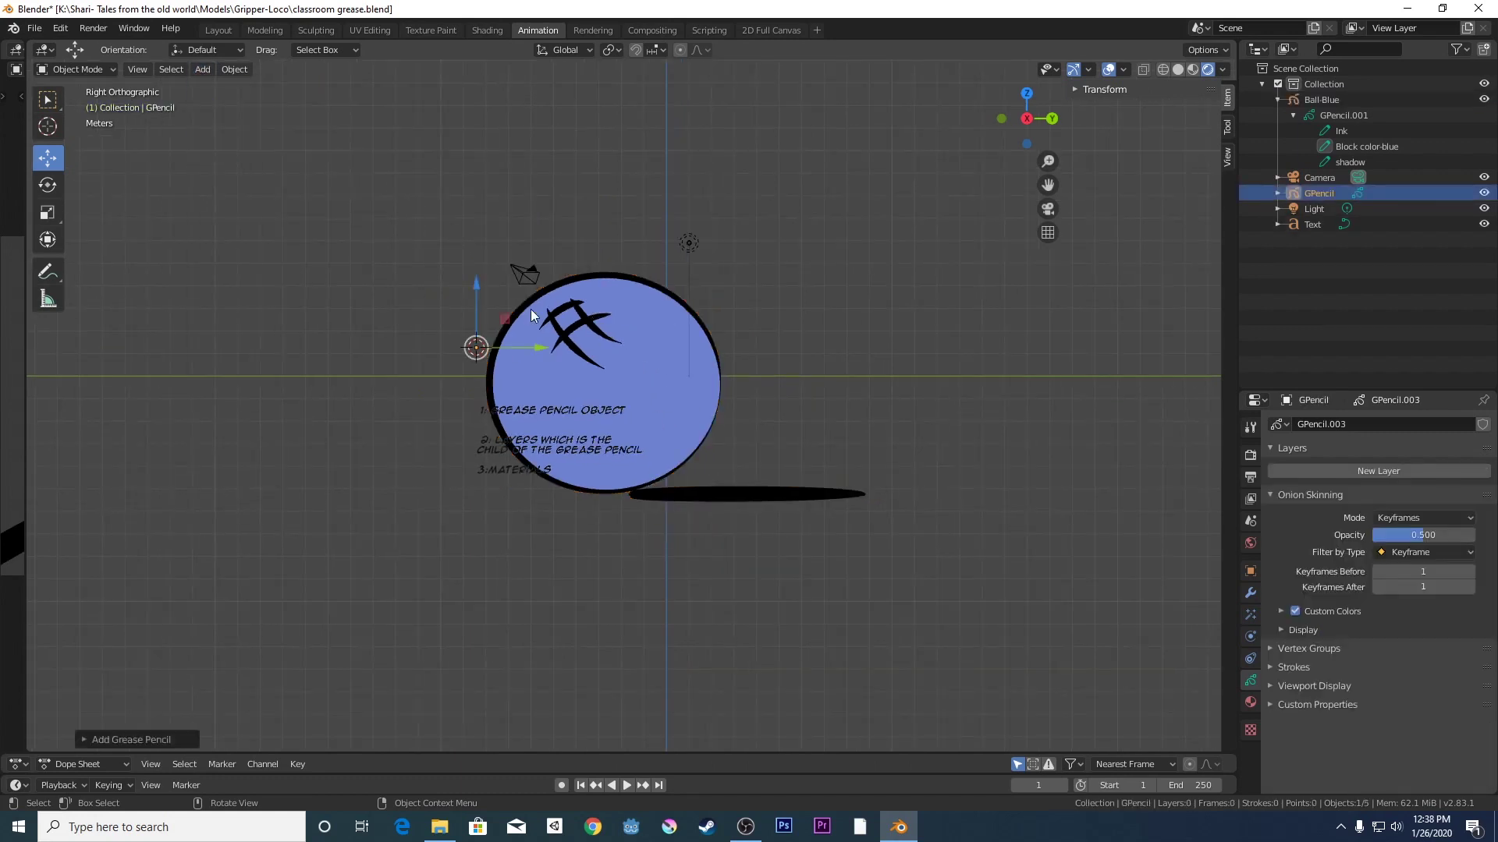
{"action": "key", "text": "g"}
{"action": "left_click", "coordinate": [886, 391]}
{"action": "left_click_drag", "start_coordinate": [829, 312], "coordinate": [829, 252]}
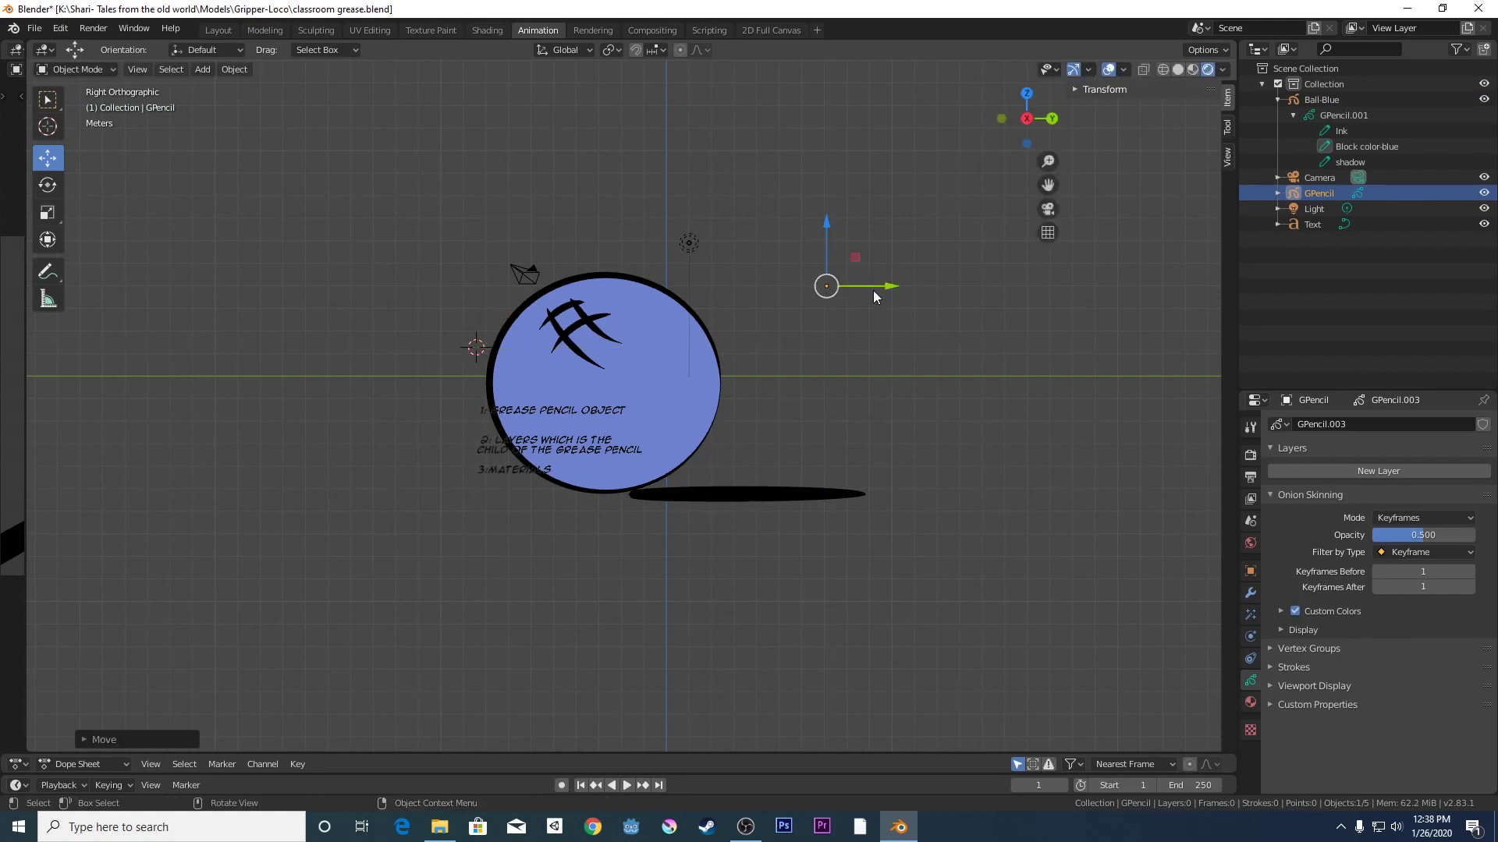
- Rename the new grease pencil object to Square
{"action": "double_click", "coordinate": [1322, 195]}
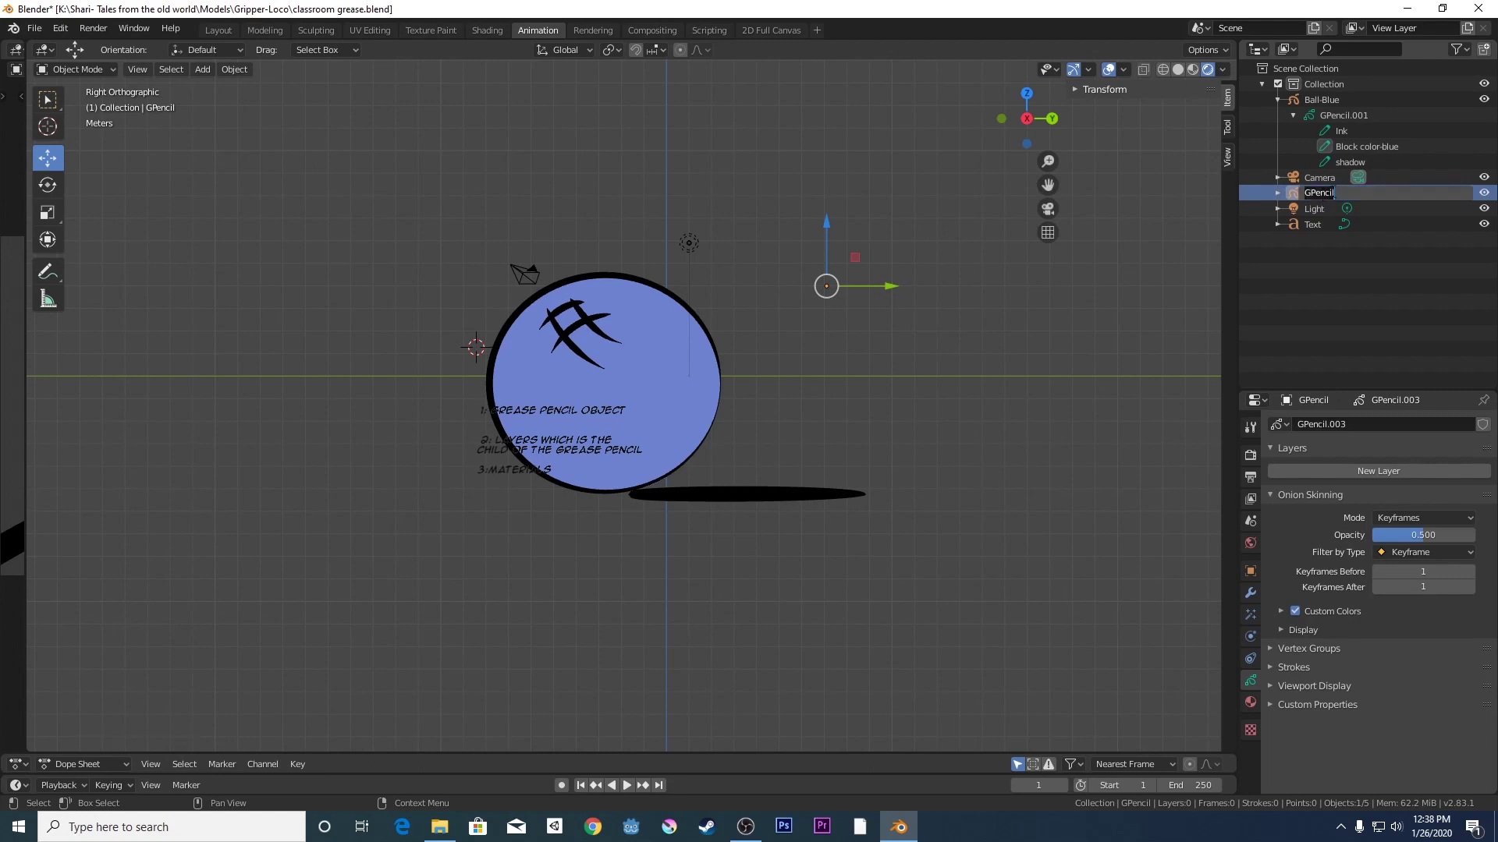
{"action": "double_click", "coordinate": [1335, 192]}
{"action": "type", "text": "Sc"}
{"action": "type", "text": "uare"}
{"action": "key", "text": "Return"}
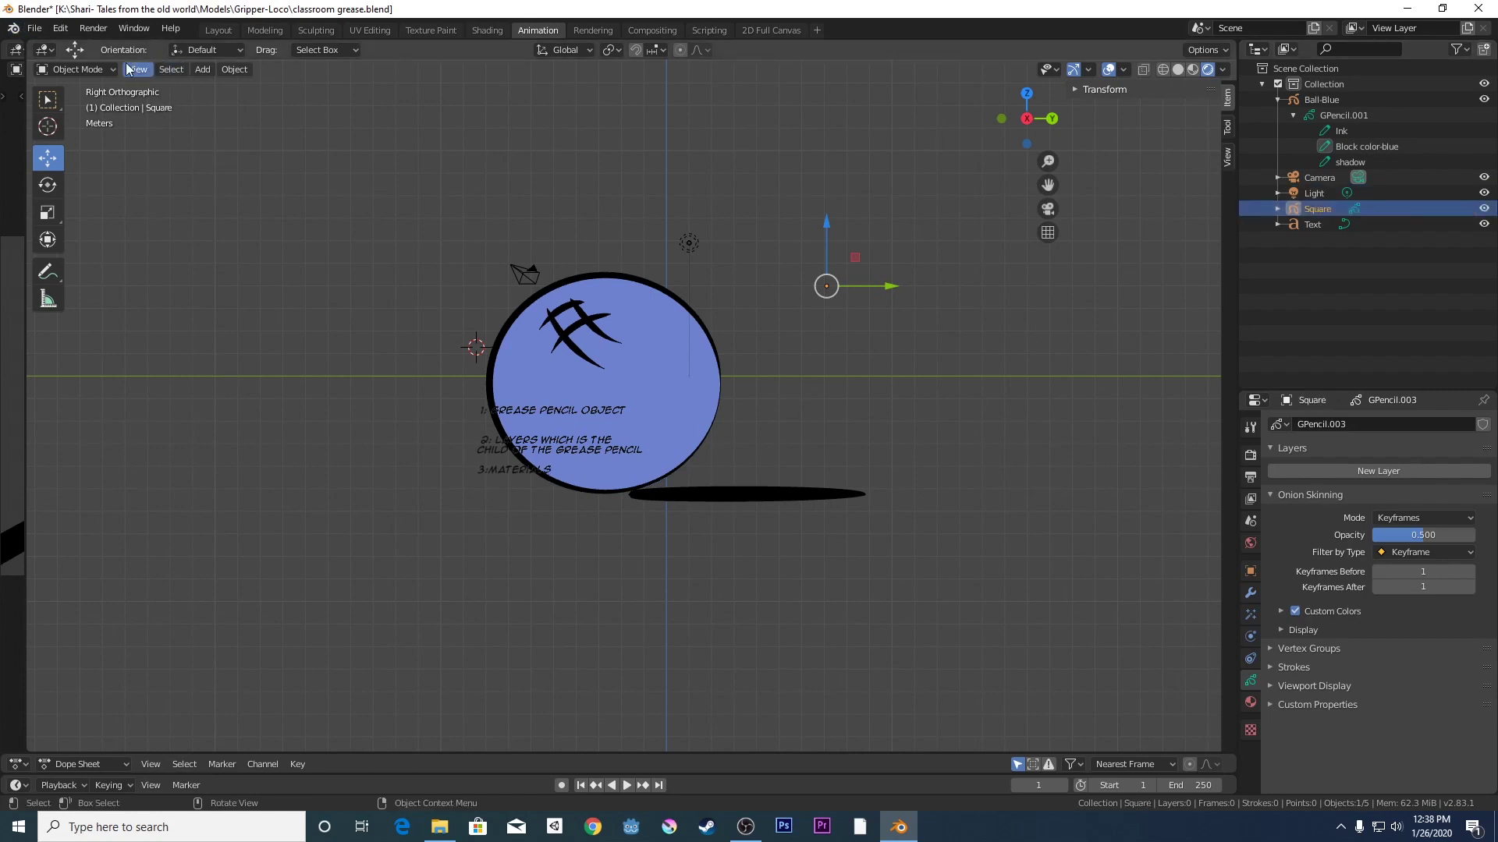
- In Draw mode, draw a roughly square box shape beyond the far end of the ball's shadow
{"action": "left_click", "coordinate": [94, 69]}
{"action": "left_click", "coordinate": [75, 148]}
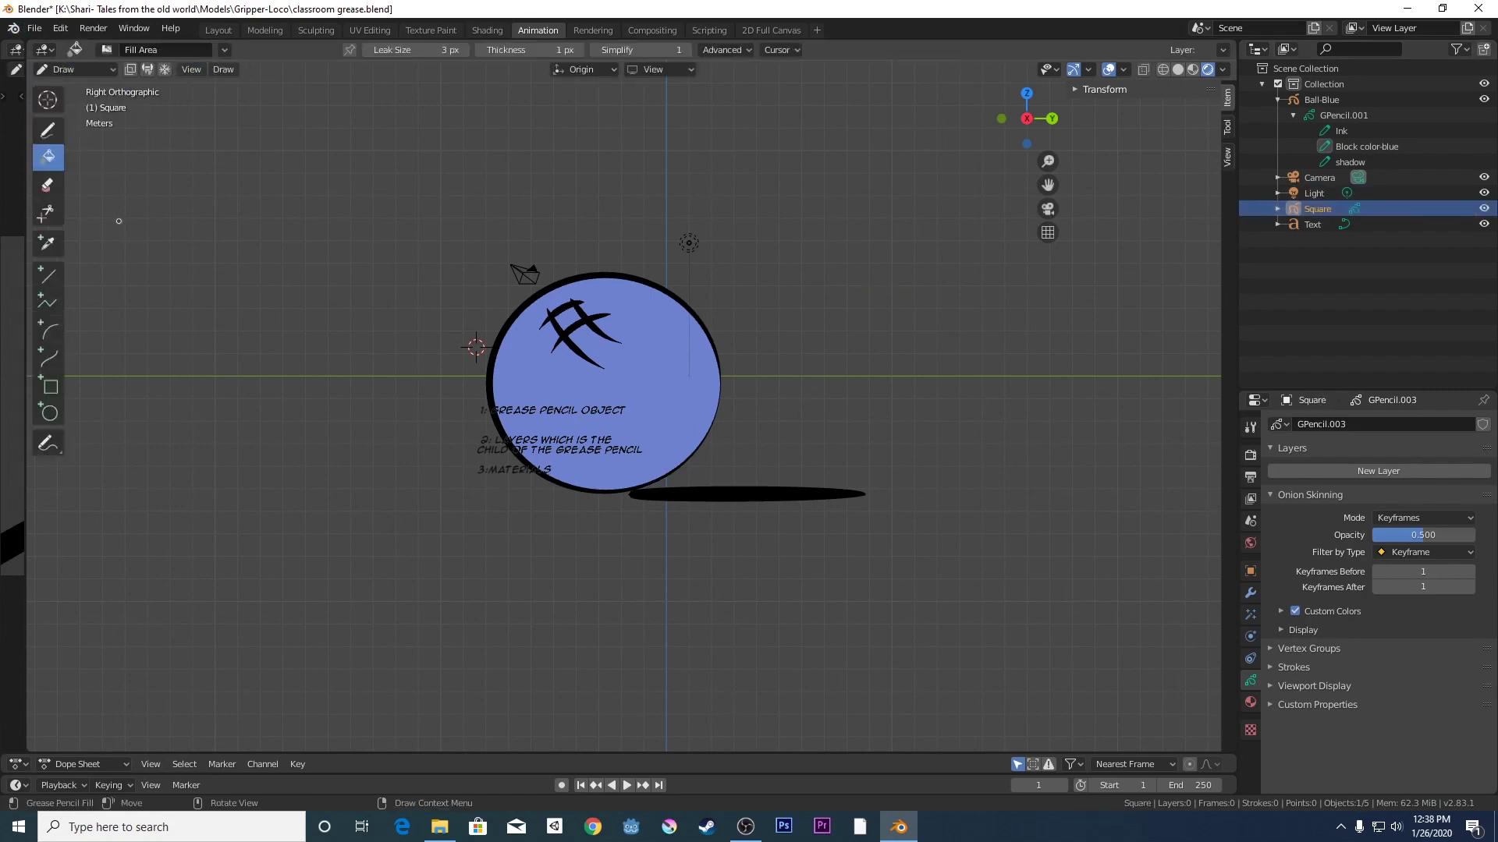
{"action": "left_click", "coordinate": [50, 386]}
{"action": "left_click_drag", "start_coordinate": [884, 316], "coordinate": [1091, 515]}
{"action": "key", "text": "Return"}
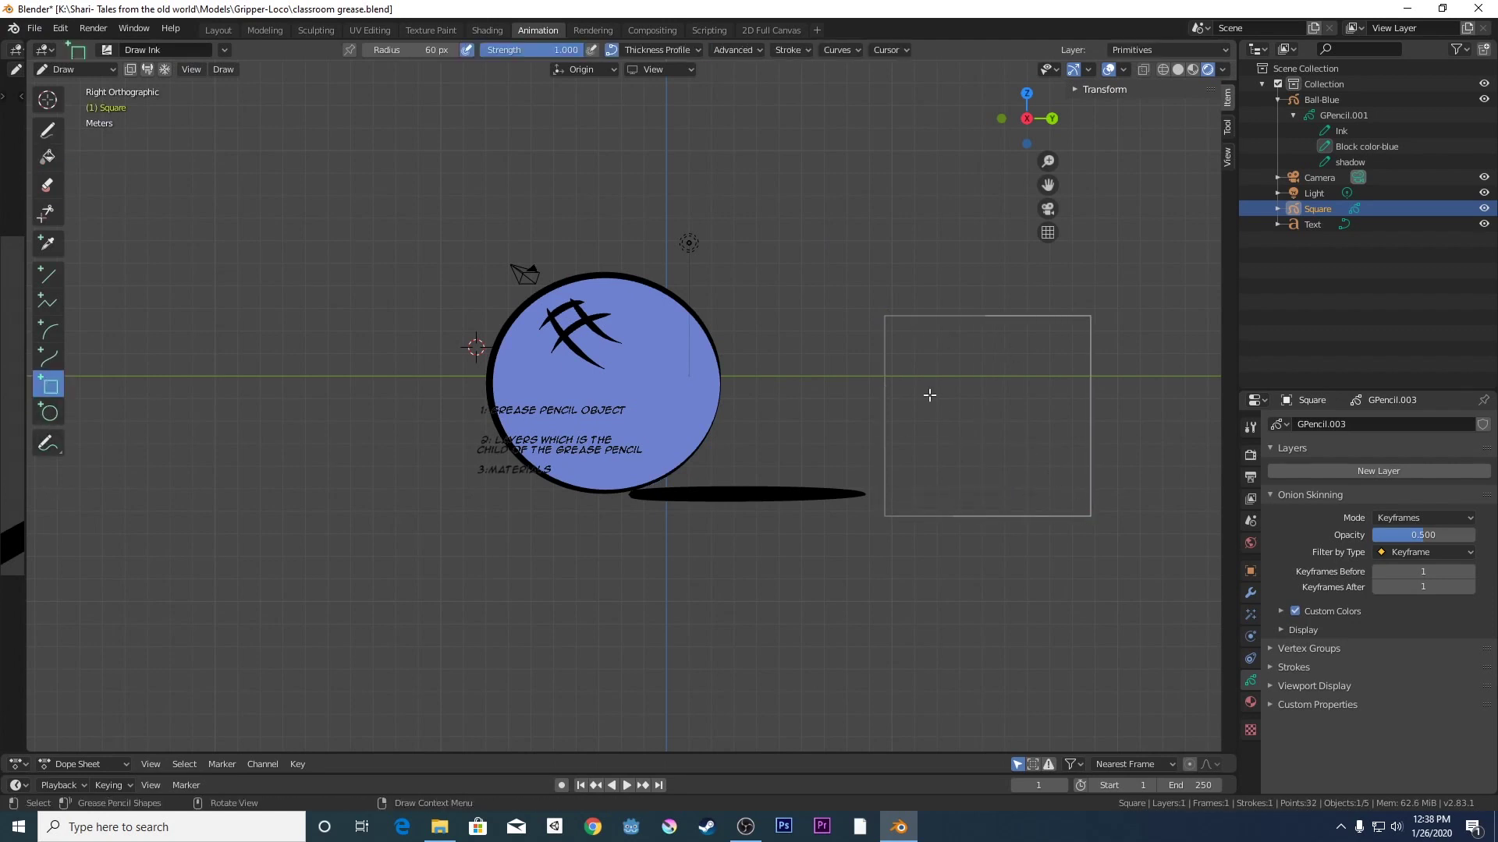
{"action": "mouse_move", "coordinate": [925, 395]}
{"action": "middle_mouse_down"}
{"action": "mouse_move", "coordinate": [903, 414]}
{"action": "mouse_move", "coordinate": [879, 310]}
{"action": "middle_mouse_up"}
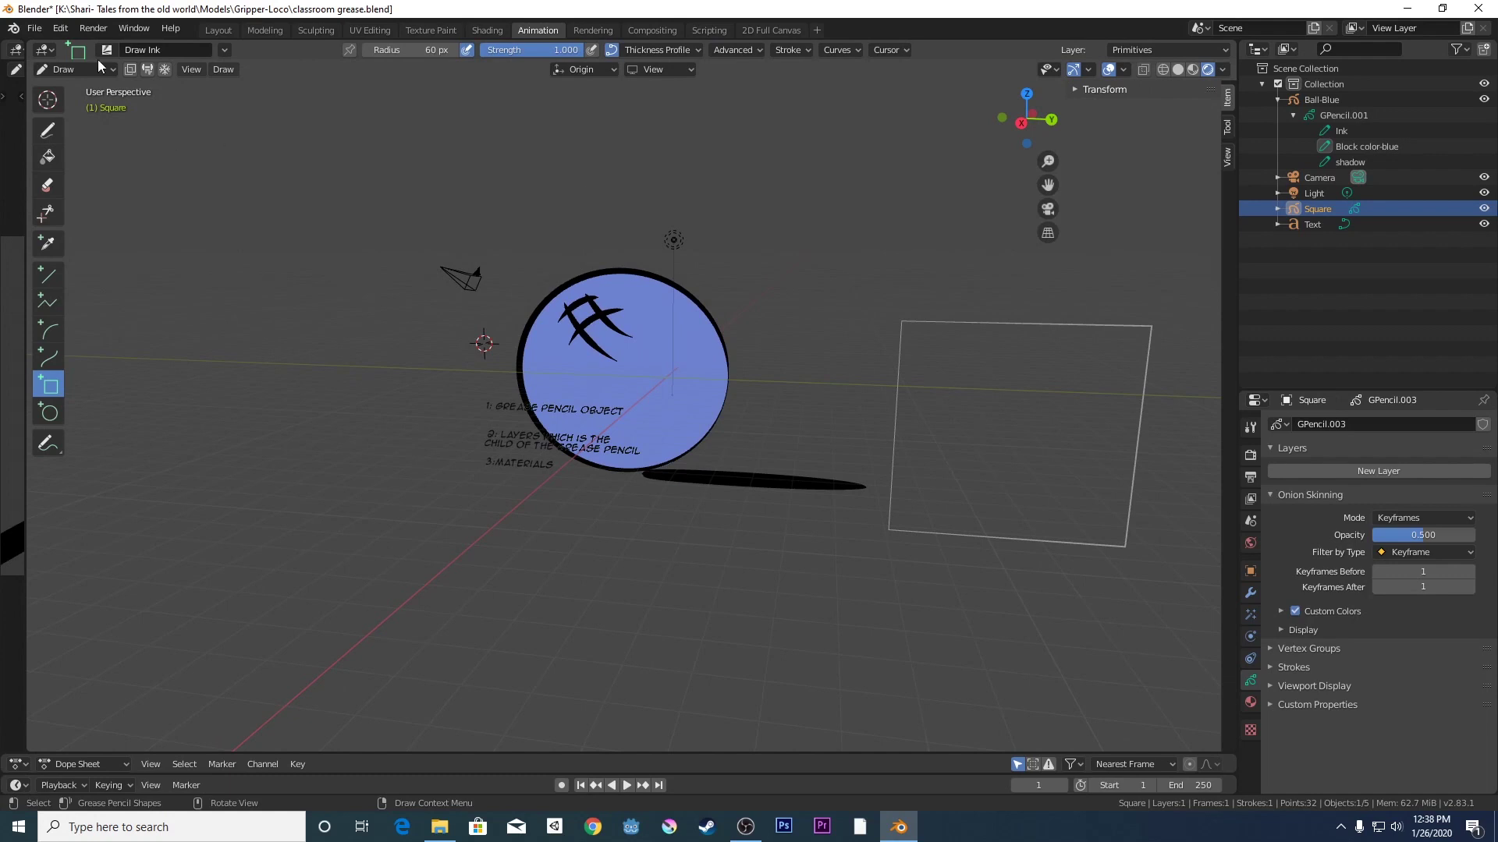
- Return to Object Mode, select the Square object and move it slightly
{"action": "left_click", "coordinate": [75, 69]}
{"action": "left_click", "coordinate": [61, 91]}
{"action": "left_click", "coordinate": [873, 407]}
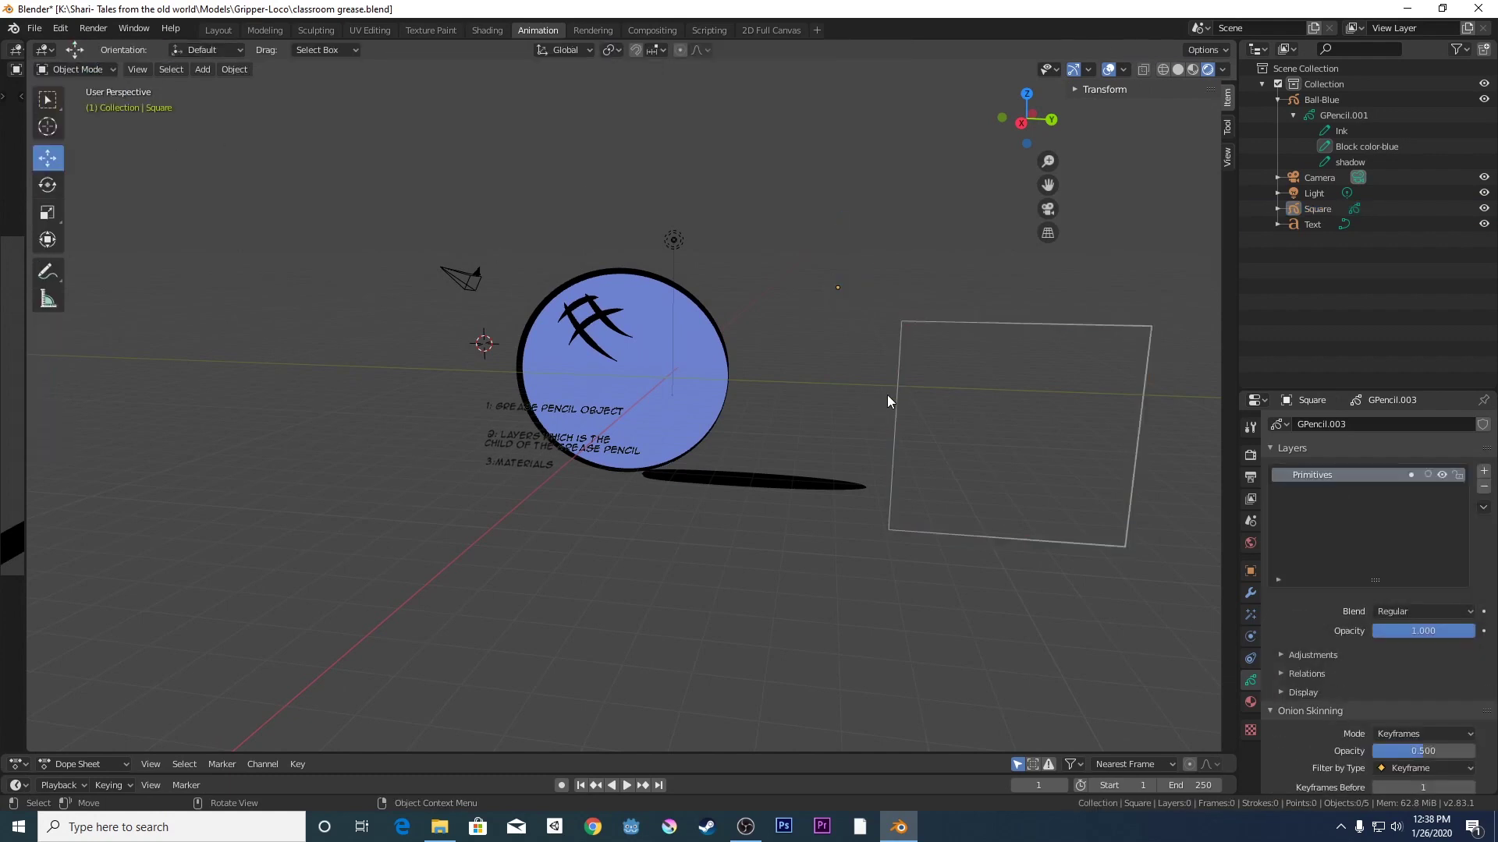
{"action": "left_click", "coordinate": [895, 386]}
{"action": "key", "text": "g"}
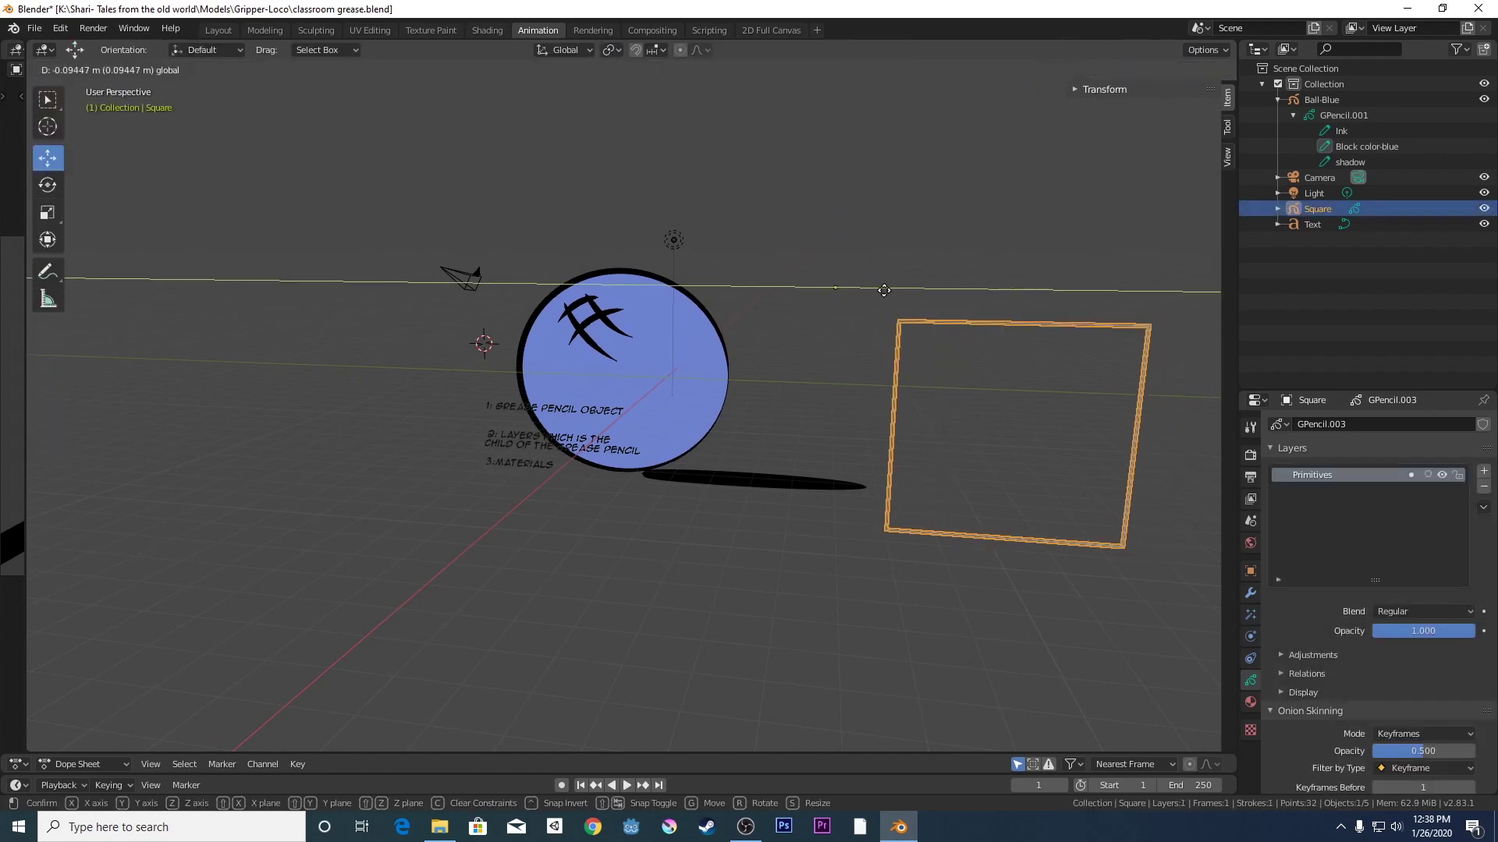
{"action": "left_click", "coordinate": [877, 306]}
{"action": "middle_click_drag", "start_coordinate": [877, 306], "coordinate": [828, 343]}
{"action": "left_click_drag", "start_coordinate": [828, 343], "coordinate": [894, 351]}
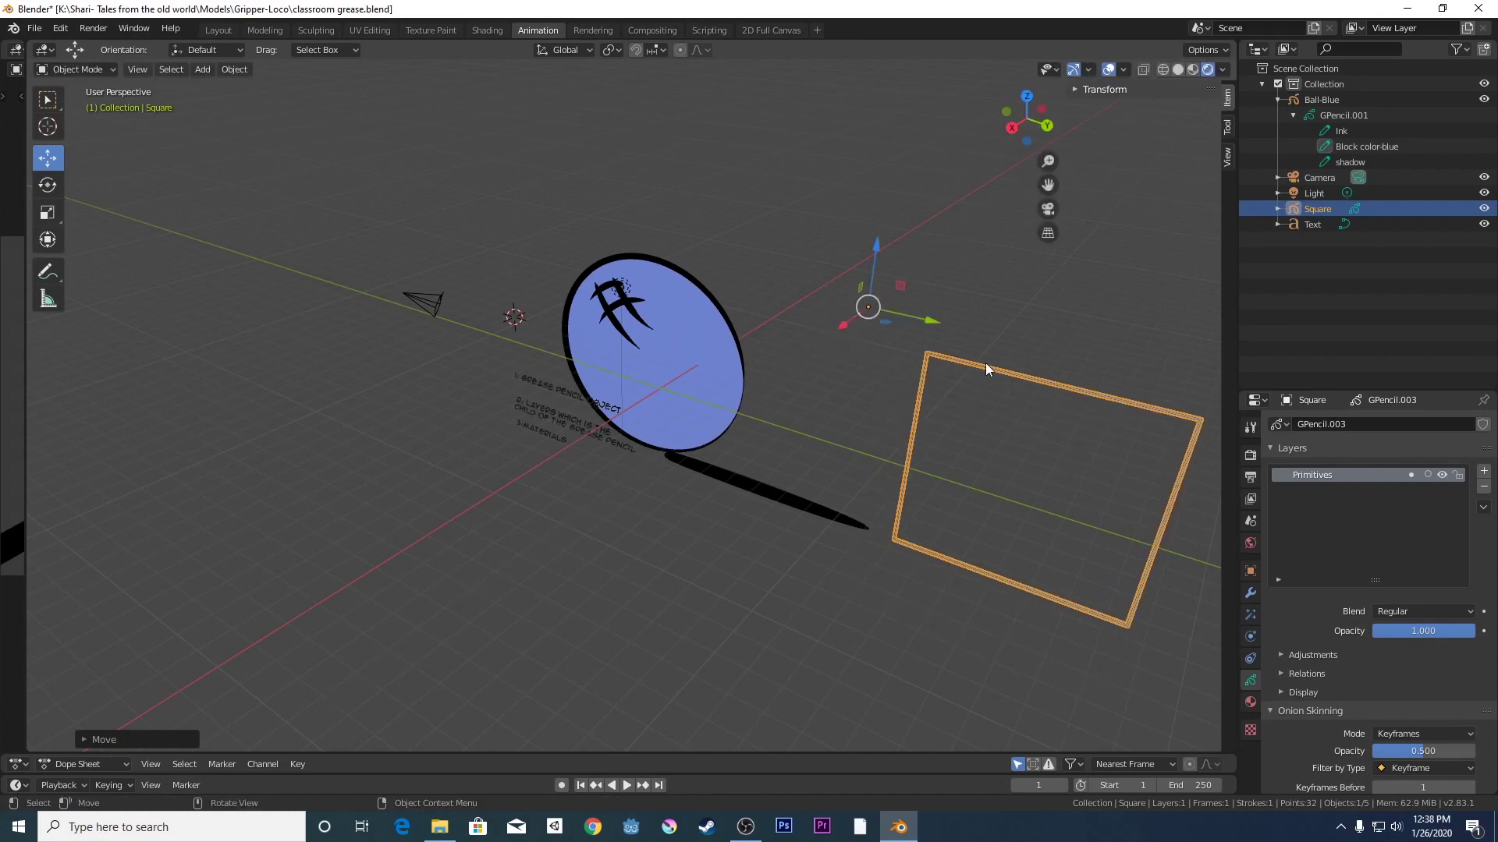
- Delete the Square object and select the Ball-Blue object again
{"action": "key", "text": "Delete"}
{"action": "mouse_move", "coordinate": [925, 410]}
{"action": "middle_mouse_down"}
{"action": "mouse_move", "coordinate": [971, 396]}
{"action": "mouse_move", "coordinate": [1028, 350]}
{"action": "mouse_move", "coordinate": [953, 374]}
{"action": "middle_mouse_up"}
{"action": "scroll", "coordinate": [953, 375], "scroll_direction": "up", "scroll_amount": 3}
{"action": "left_click", "coordinate": [564, 381]}
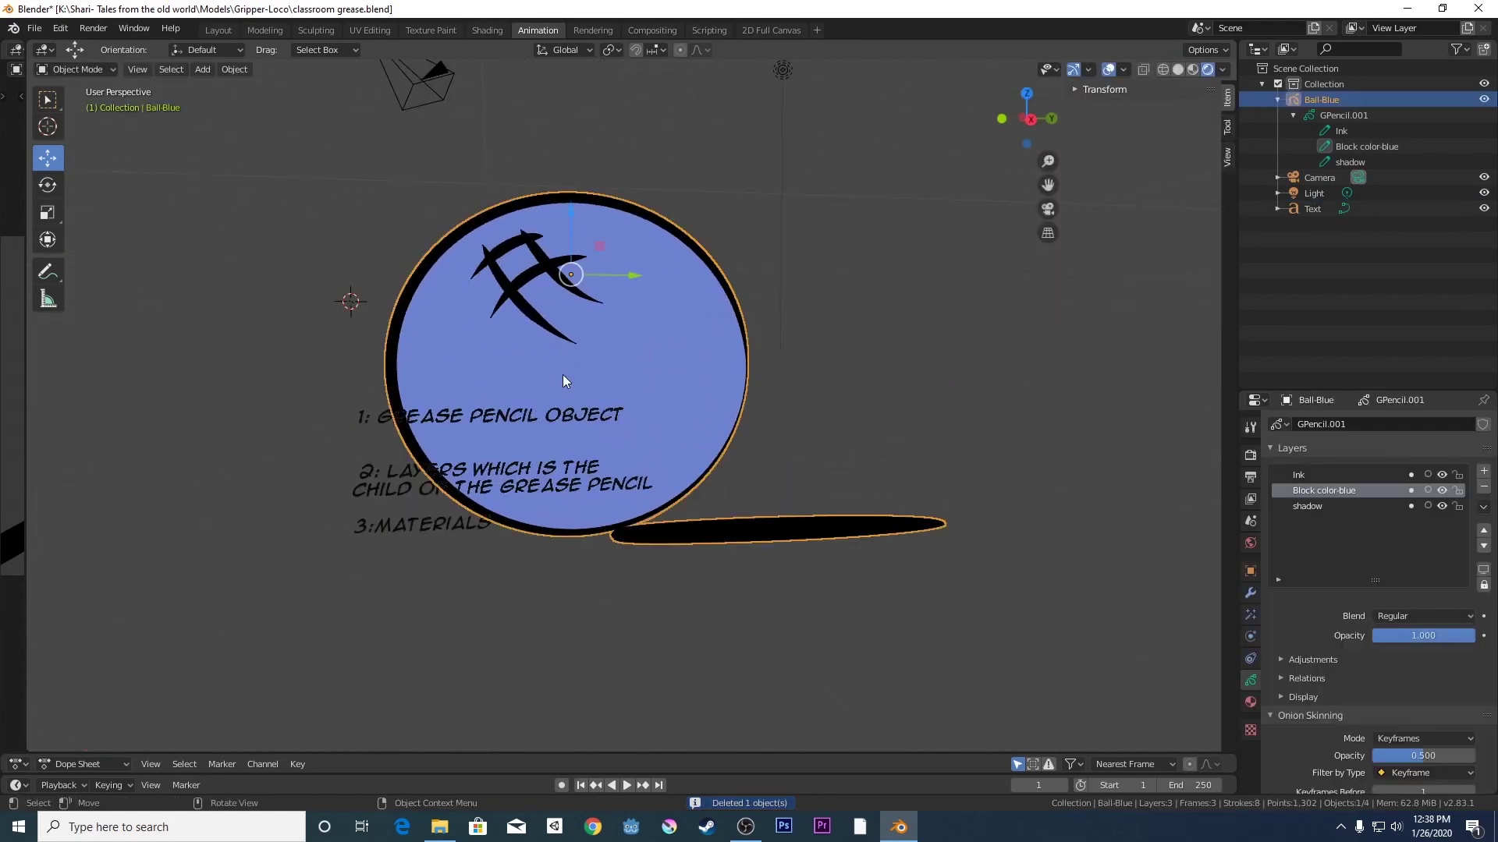
{"action": "middle_click_drag", "start_coordinate": [587, 374], "coordinate": [578, 378]}
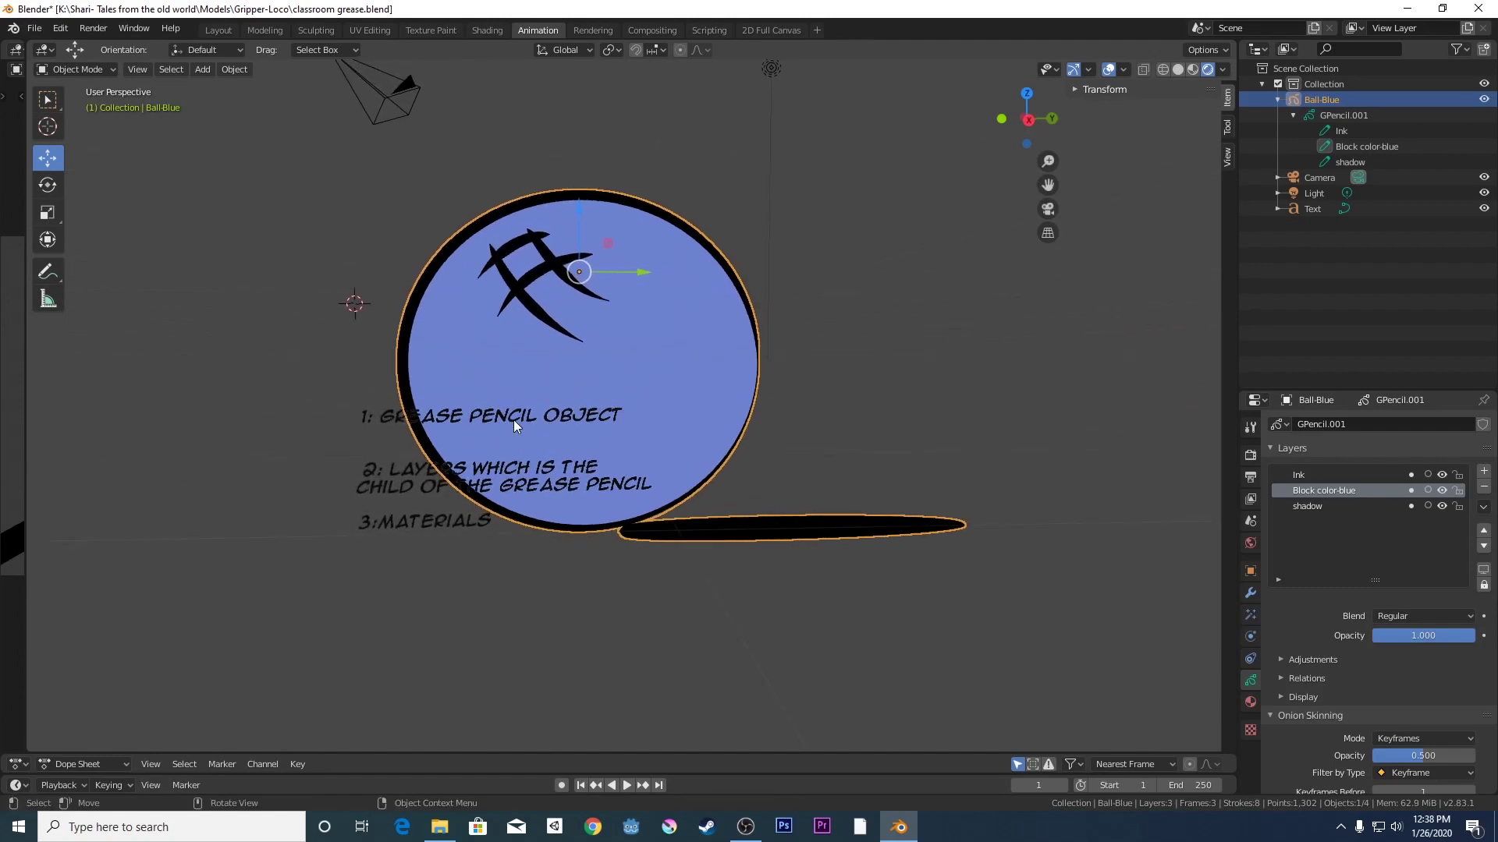
- Select the text object and move it so that its lines sit inside the blue ball
{"action": "left_click", "coordinate": [411, 400]}
{"action": "left_click_drag", "start_coordinate": [383, 395], "coordinate": [526, 380]}
{"action": "left_click", "coordinate": [539, 400]}
{"action": "left_click", "coordinate": [533, 412]}
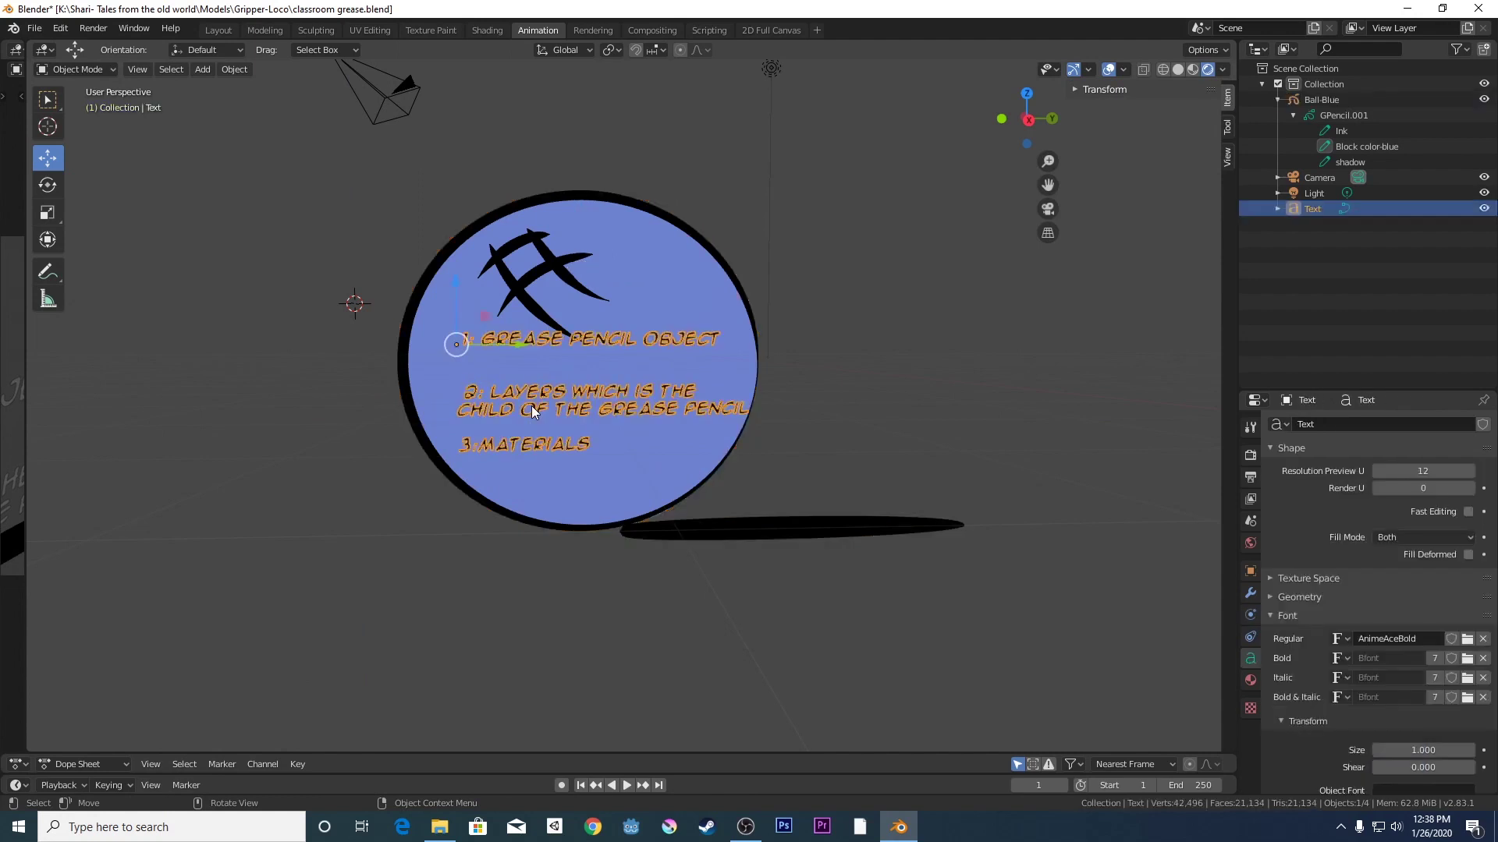
- Select the Ball-Blue object, show its material settings and make the ink material active
{"action": "left_click", "coordinate": [545, 315]}
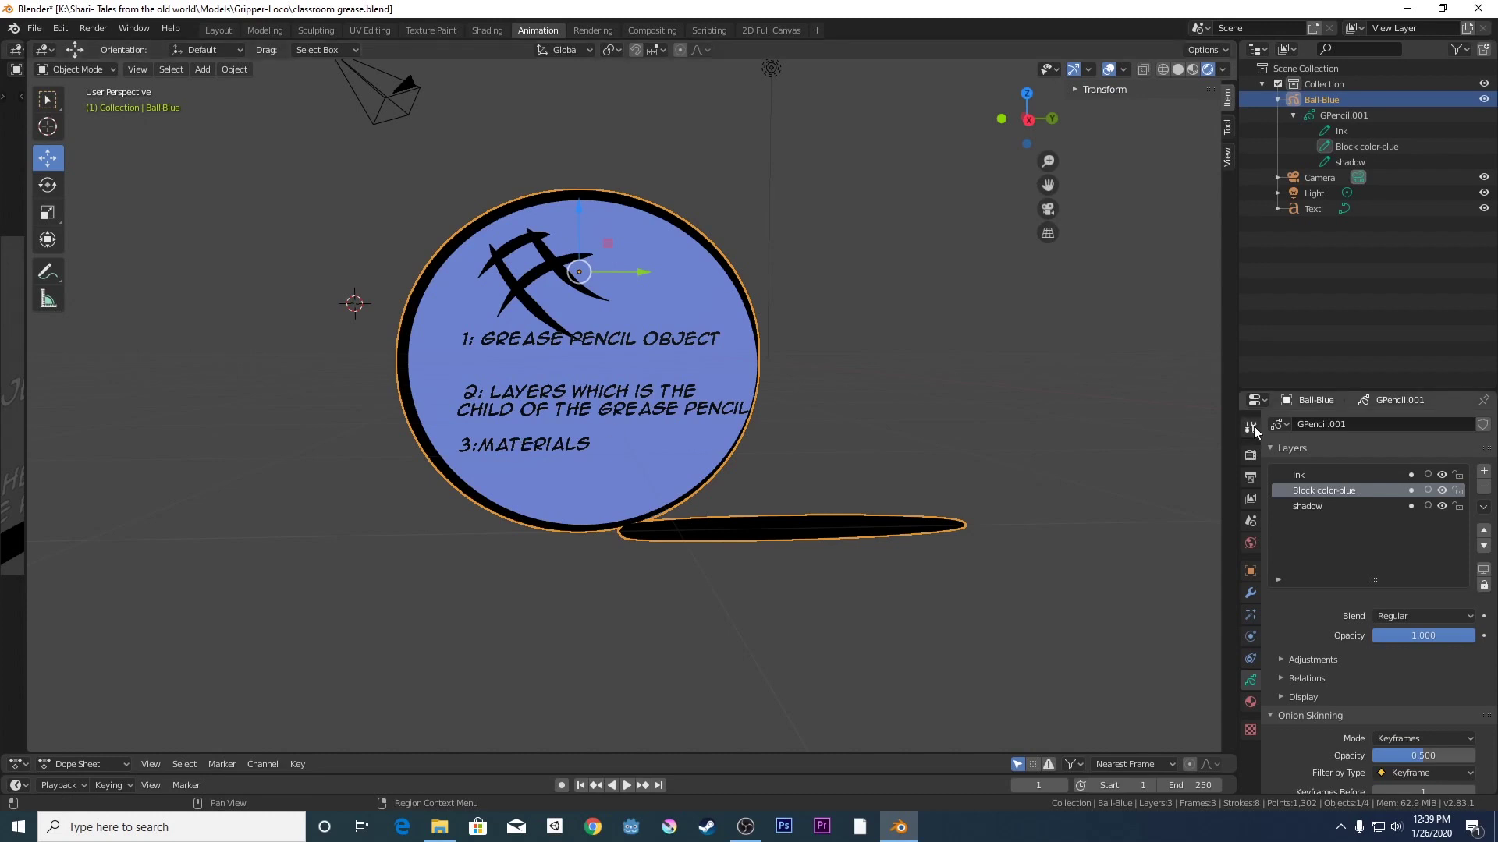
{"action": "left_click", "coordinate": [1251, 702]}
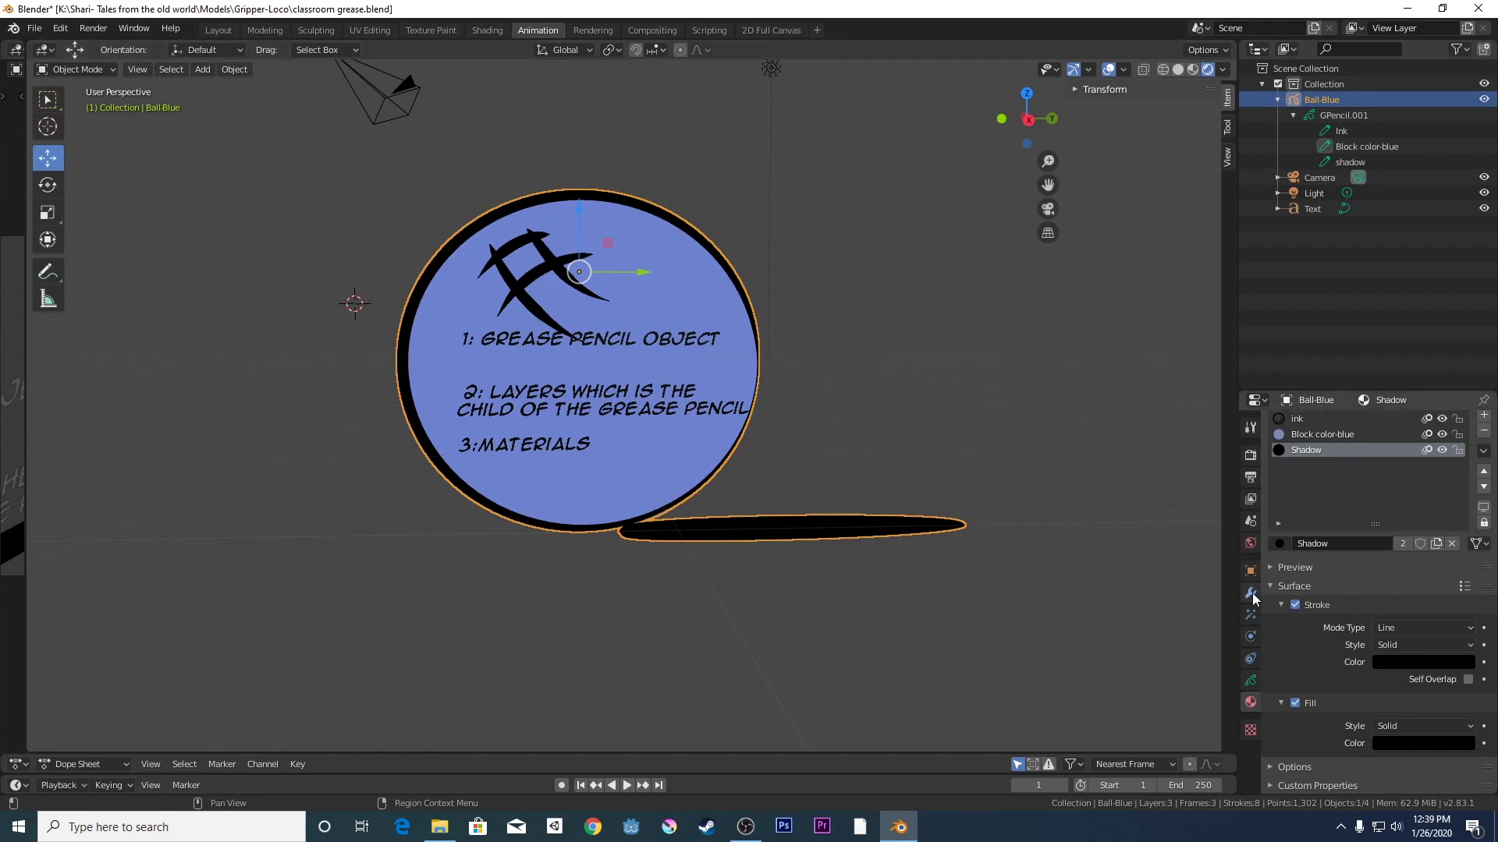
{"action": "left_click", "coordinate": [1301, 424]}
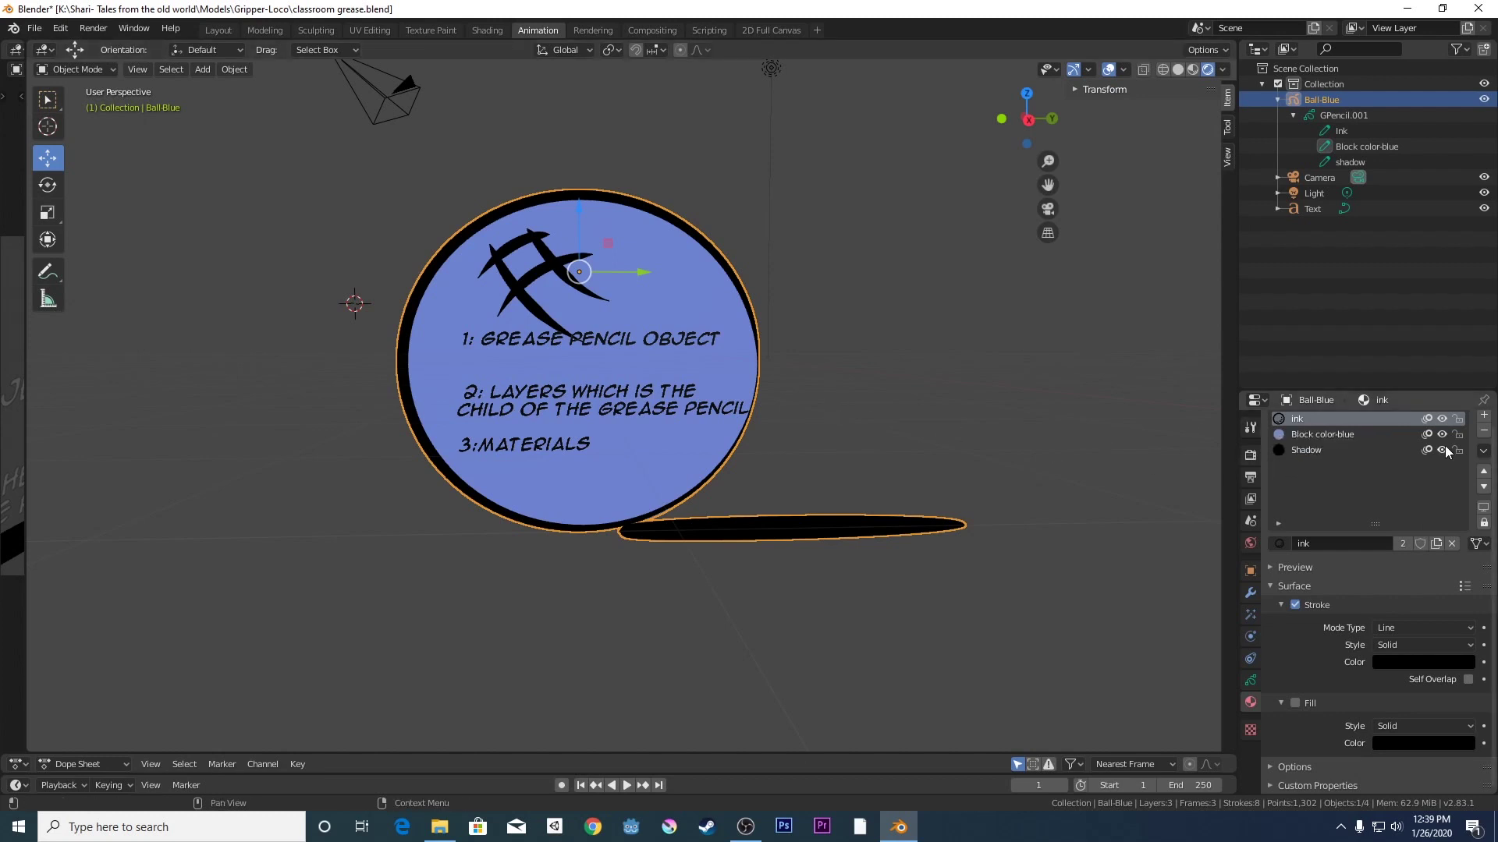
- Step through the Block color-blue and Shadow materials and the Ball-Blue object's Ink, Block color-blue and shadow layers, ending on Ink
{"action": "left_click", "coordinate": [1319, 434]}
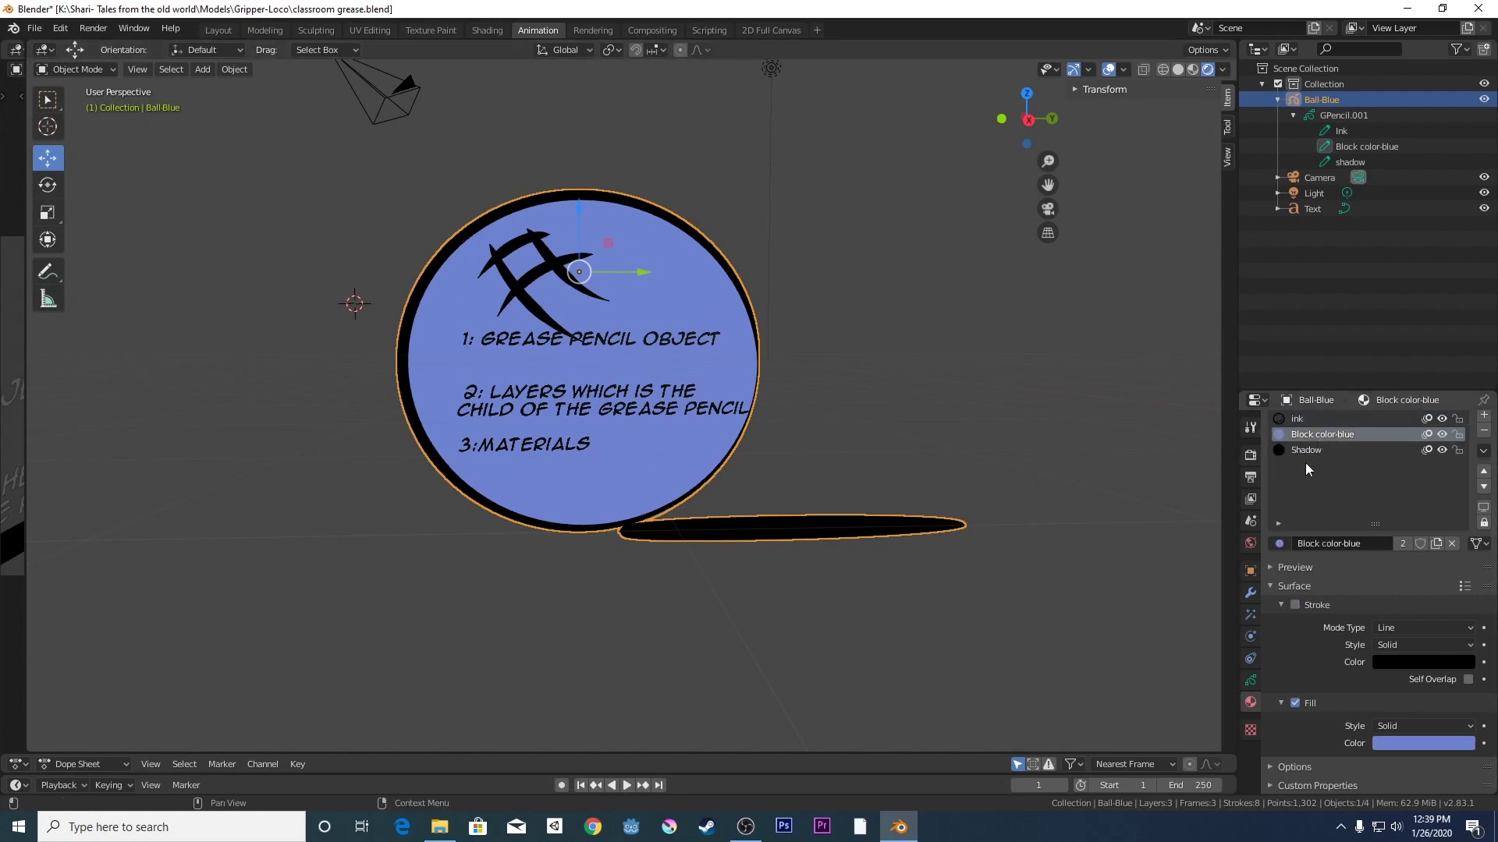
{"action": "left_click", "coordinate": [1308, 451]}
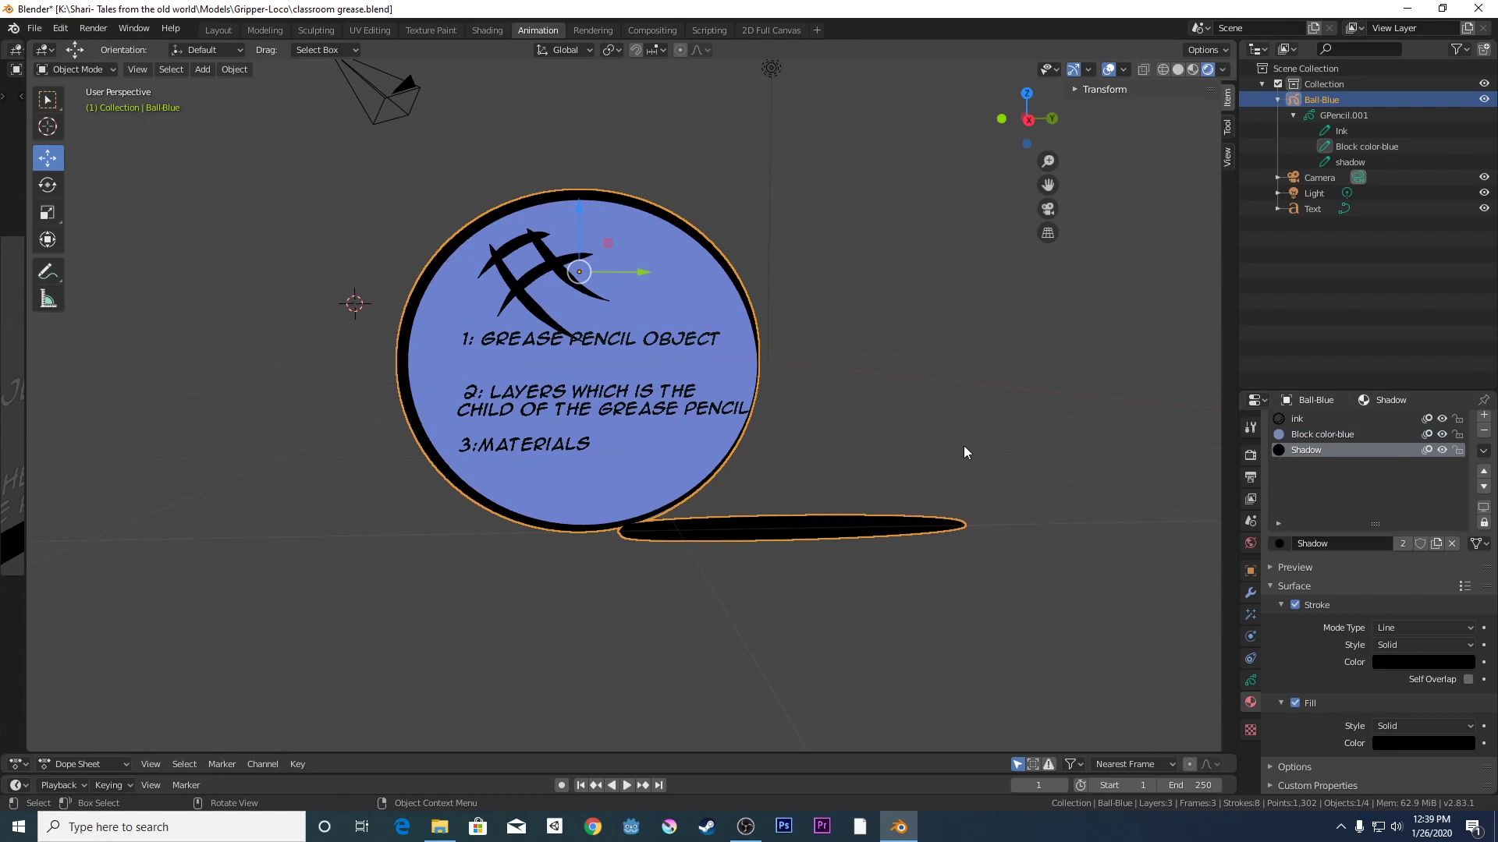
{"action": "left_click", "coordinate": [1250, 680]}
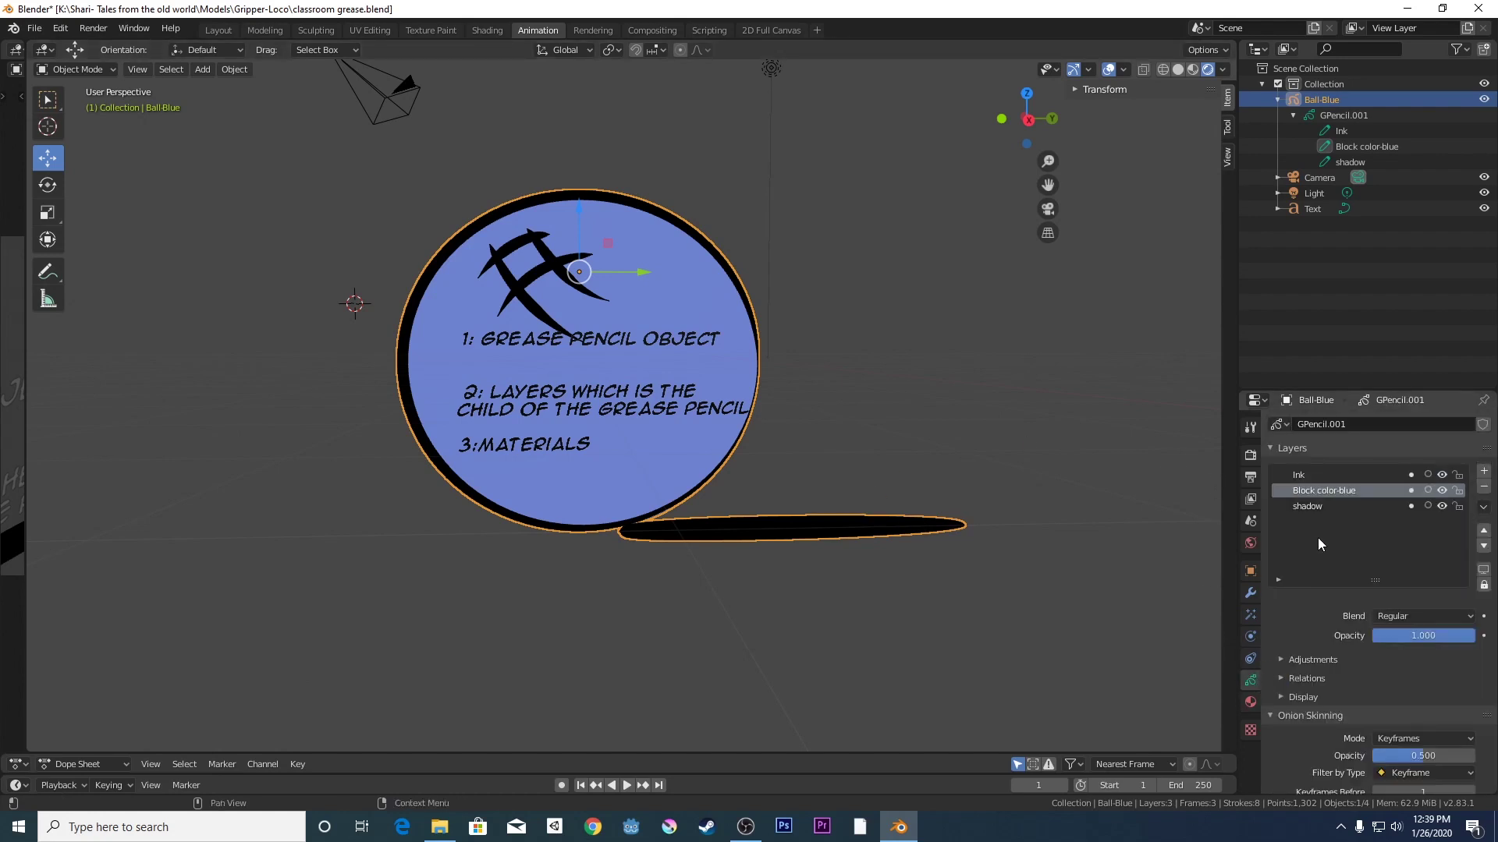
{"action": "left_click", "coordinate": [1297, 478]}
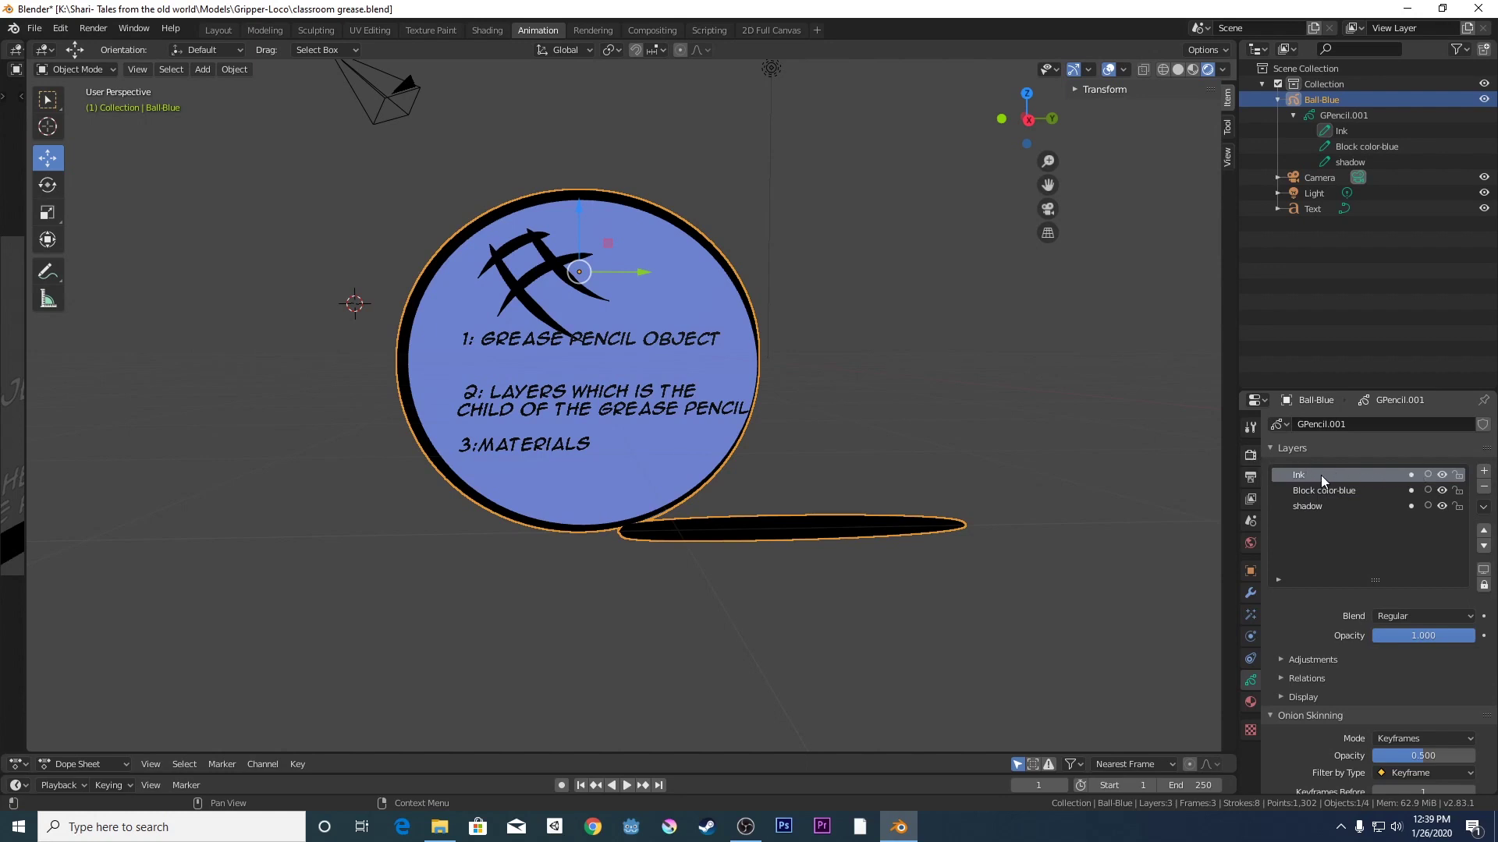
{"action": "left_click", "coordinate": [1316, 493]}
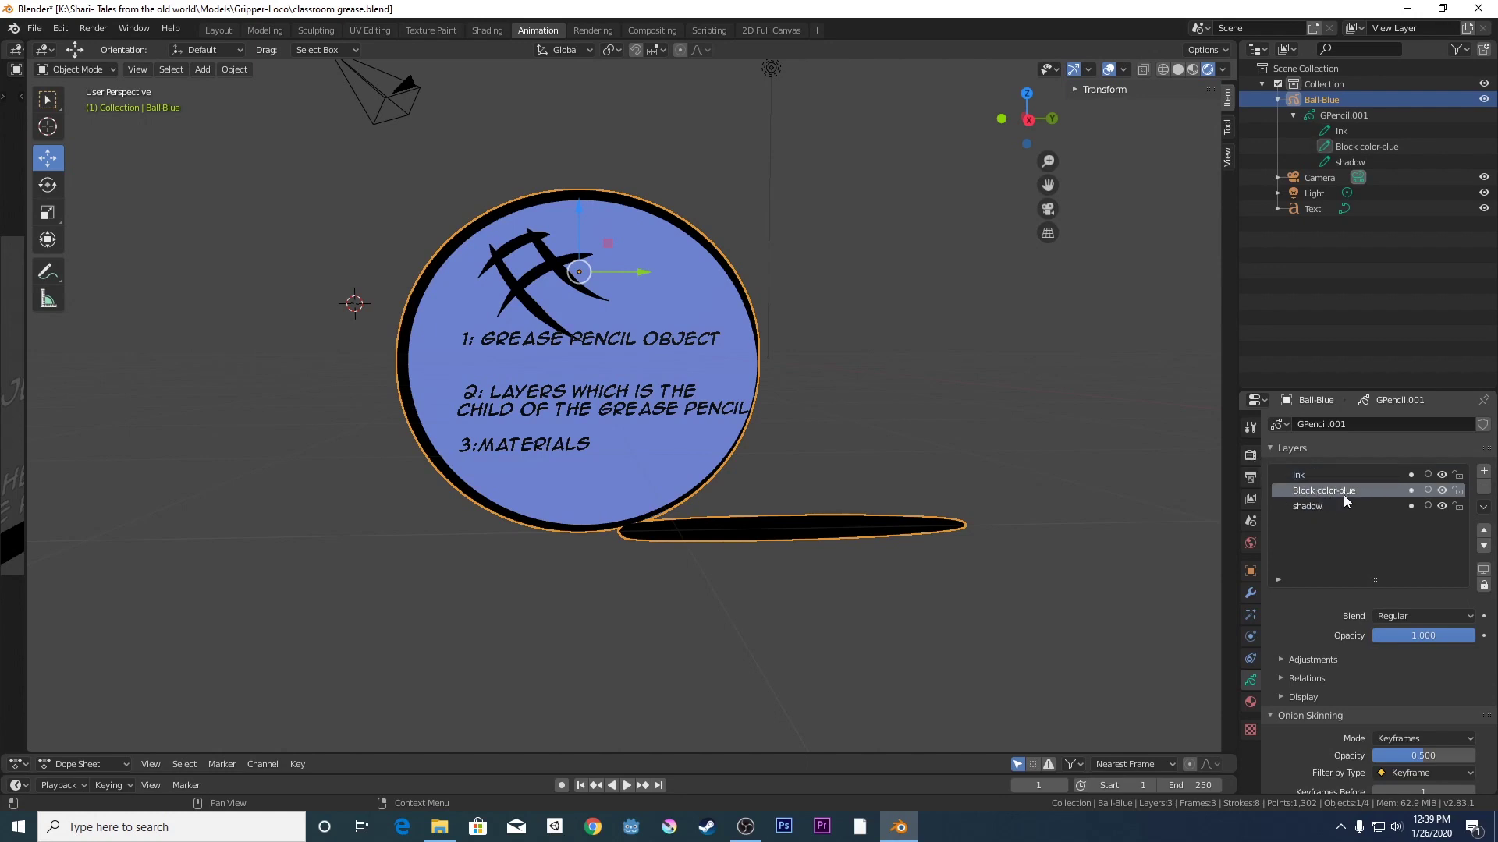
{"action": "left_click", "coordinate": [1304, 507]}
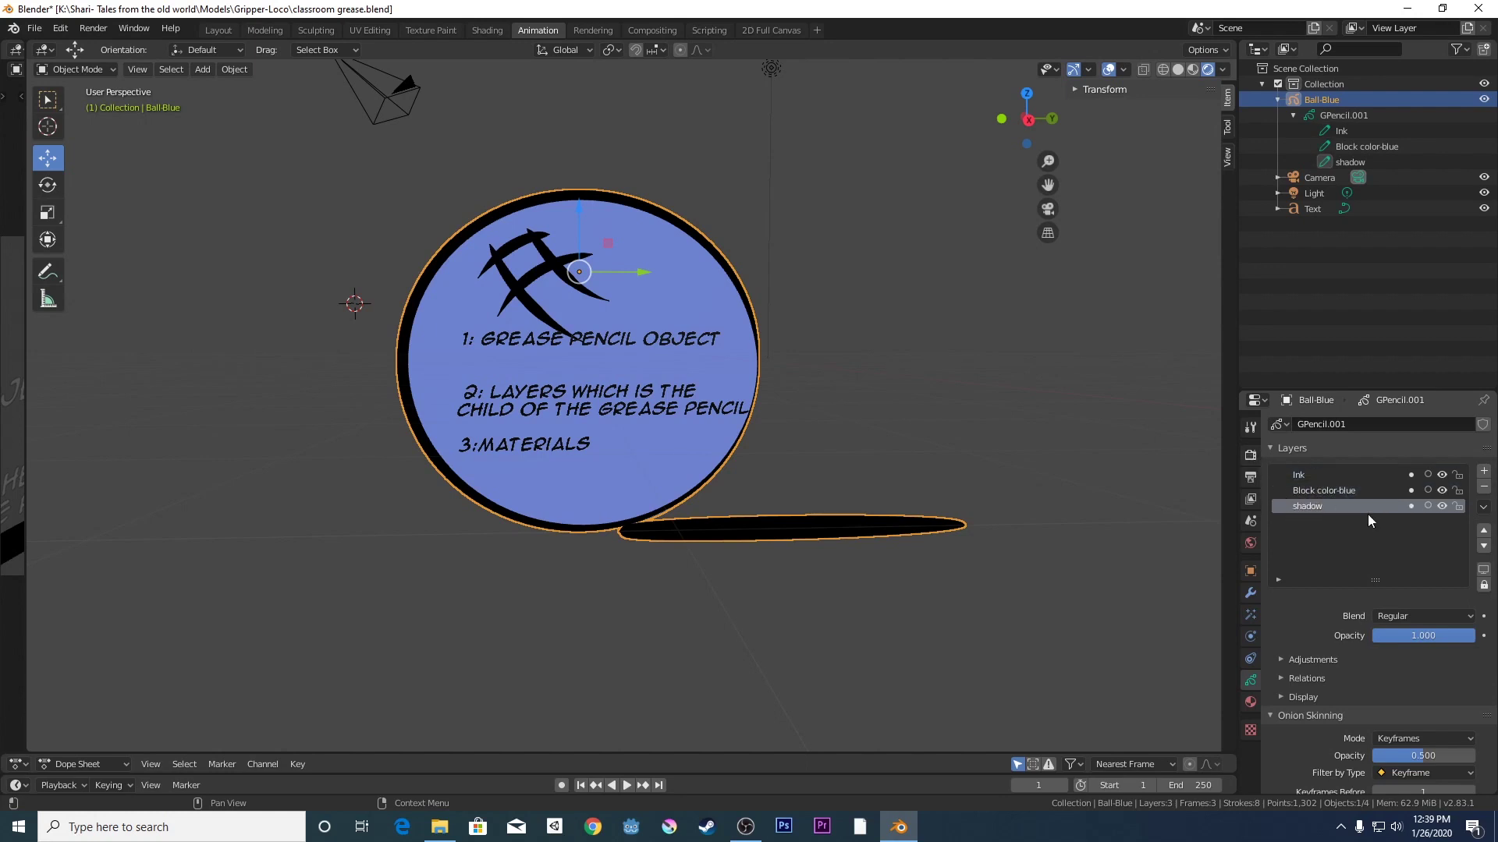
{"action": "left_click", "coordinate": [1317, 477]}
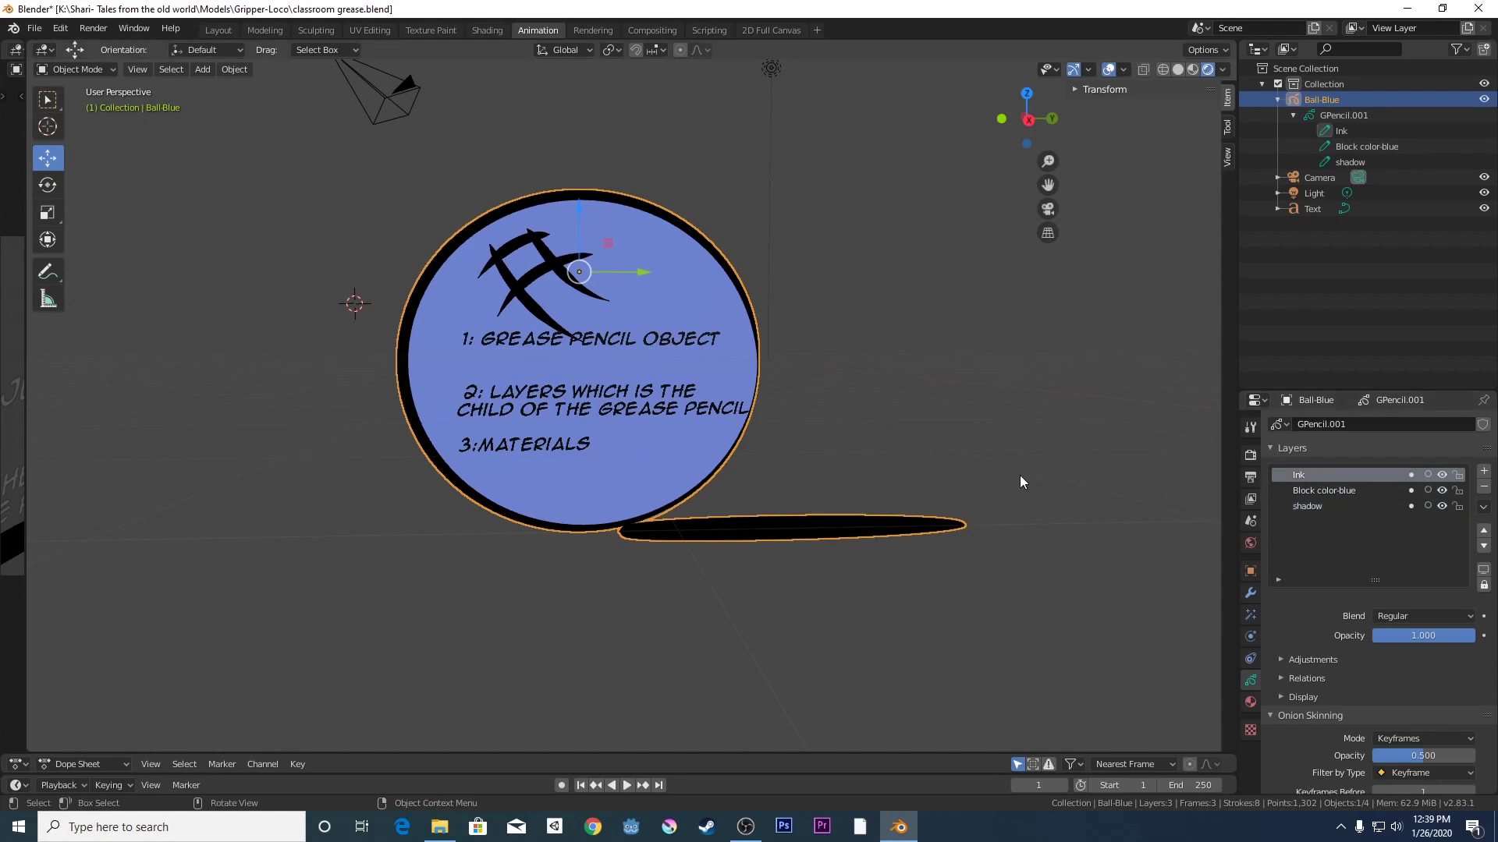
- Select the Ball-Blue object and collapse its layer hierarchy in the scene outline
{"action": "scroll", "coordinate": [1019, 475], "scroll_direction": "up", "scroll_amount": 1}
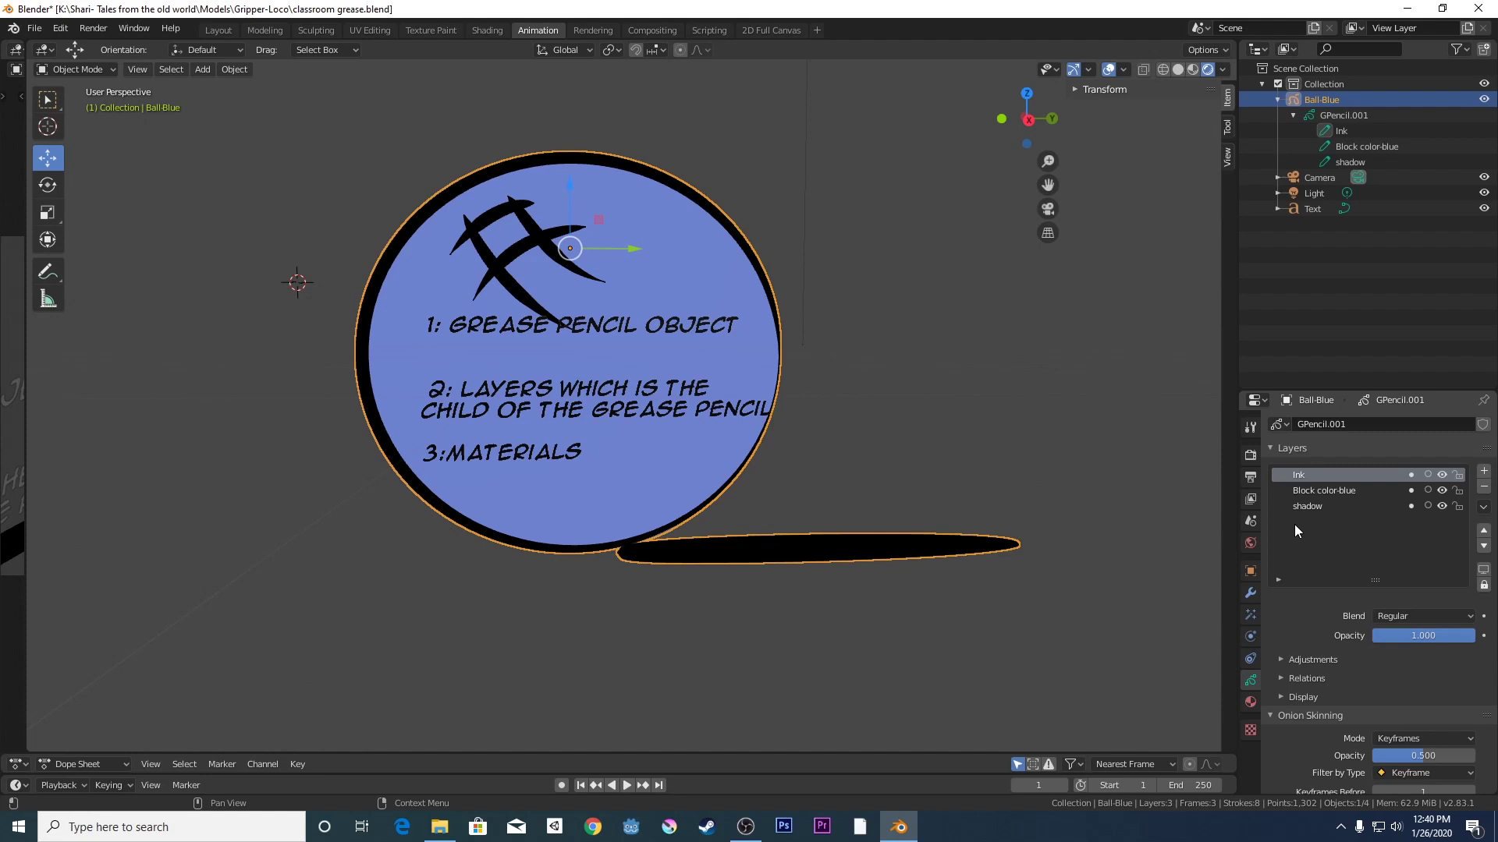
{"action": "scroll", "coordinate": [859, 394], "scroll_direction": "down", "scroll_amount": 2}
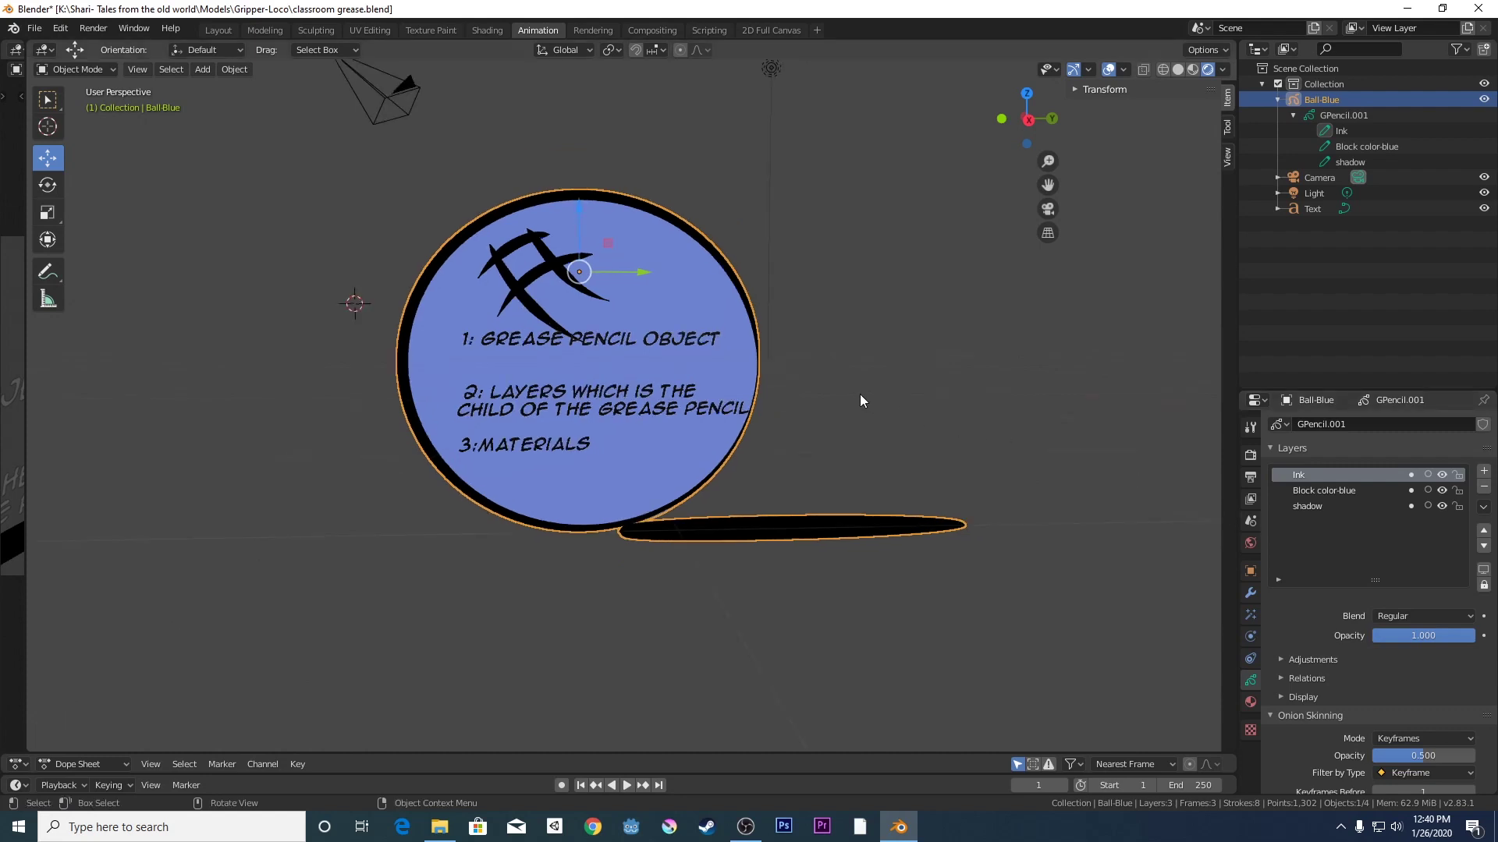
{"action": "left_click", "coordinate": [884, 352]}
{"action": "scroll", "coordinate": [881, 353], "scroll_direction": "down", "scroll_amount": 3}
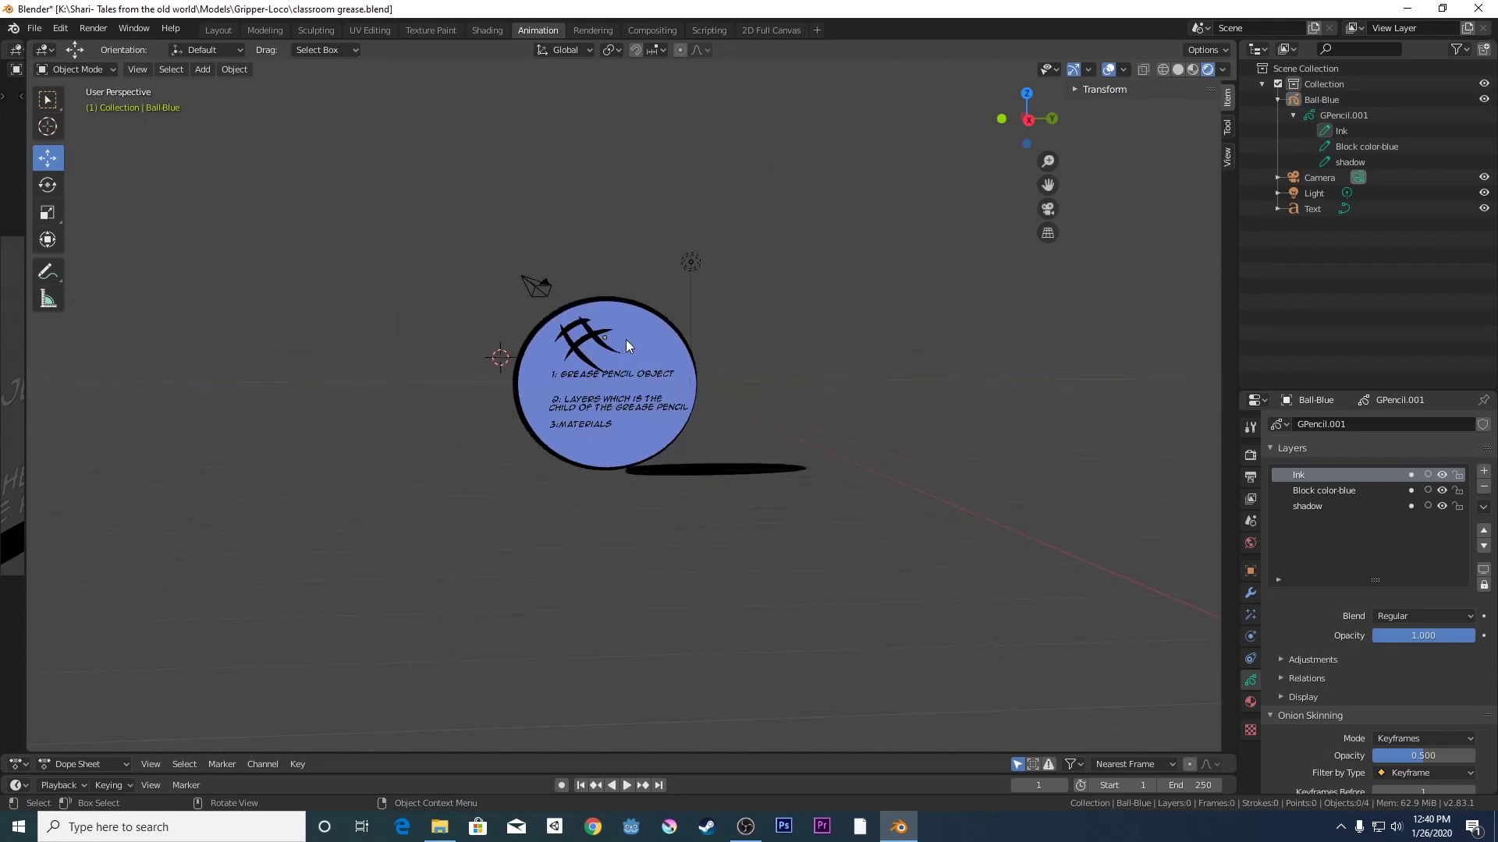
{"action": "left_click", "coordinate": [1289, 101]}
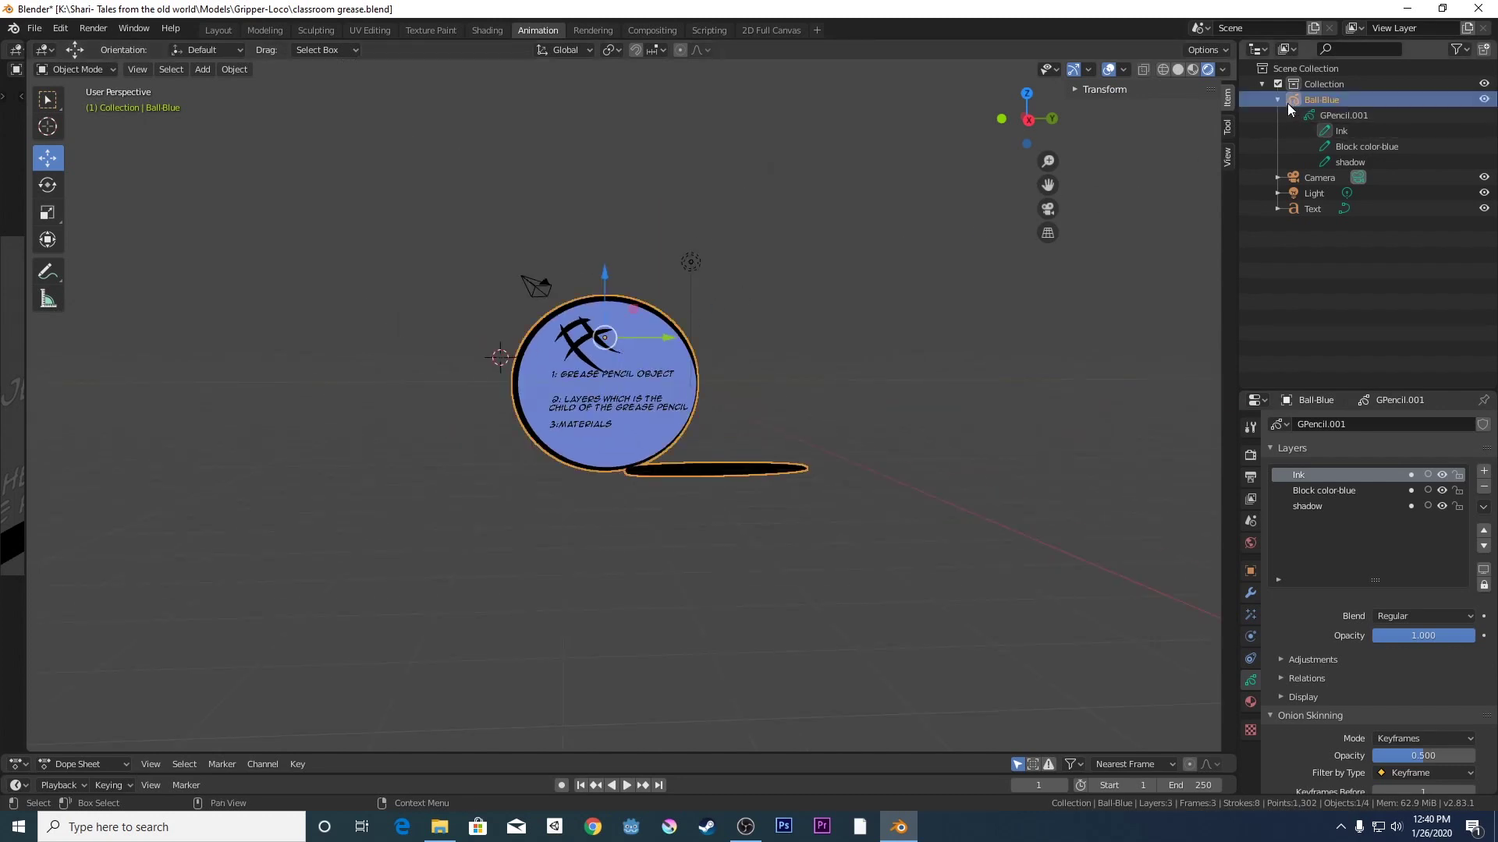
{"action": "left_click", "coordinate": [1277, 100]}
- Duplicate the Ball-Blue object and place the copy beside the original, about 15.6 m away and mostly along Y
{"action": "left_click", "coordinate": [666, 381]}
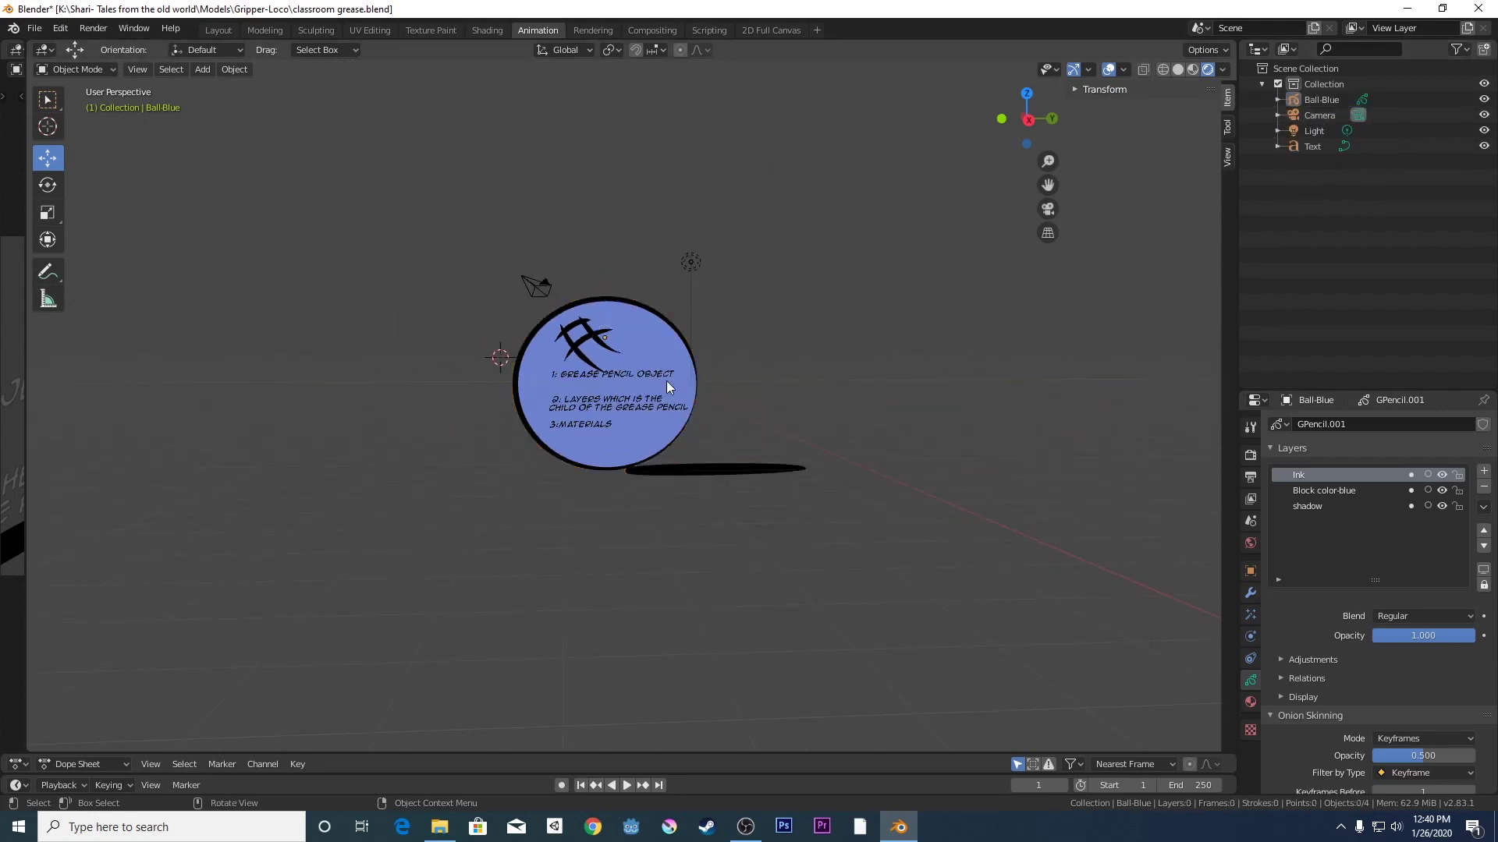
{"action": "left_click", "coordinate": [634, 354]}
{"action": "key", "text": "shift+d"}
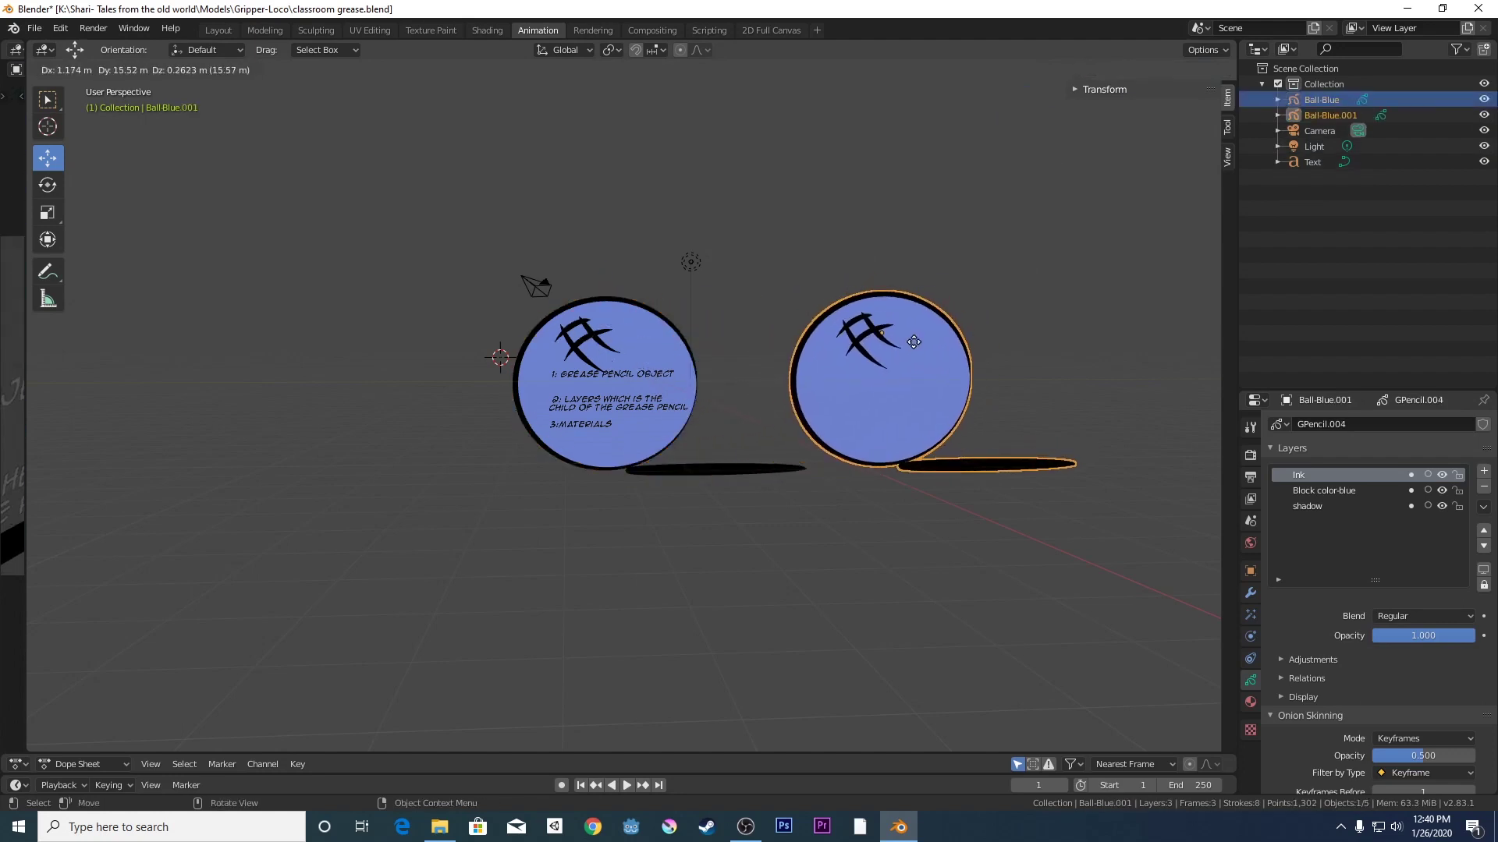
{"action": "left_click", "coordinate": [913, 339]}
{"action": "scroll", "coordinate": [1024, 376], "scroll_direction": "up", "scroll_amount": 2}
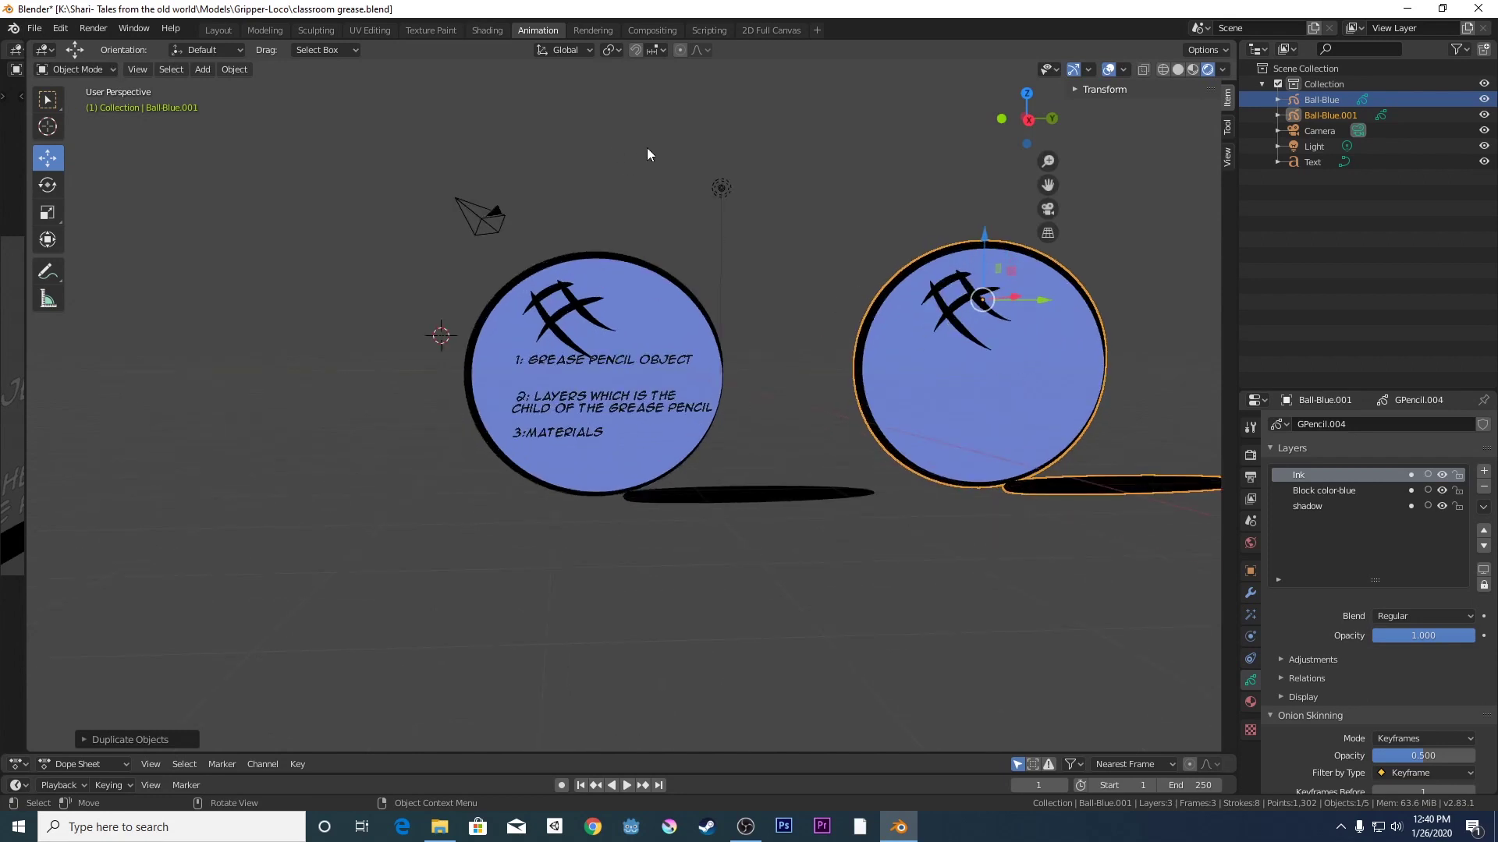
{"action": "left_click", "coordinate": [1051, 447]}
{"action": "left_click", "coordinate": [1003, 430]}
{"action": "middle_click_drag", "start_coordinate": [845, 297], "coordinate": [809, 302]}
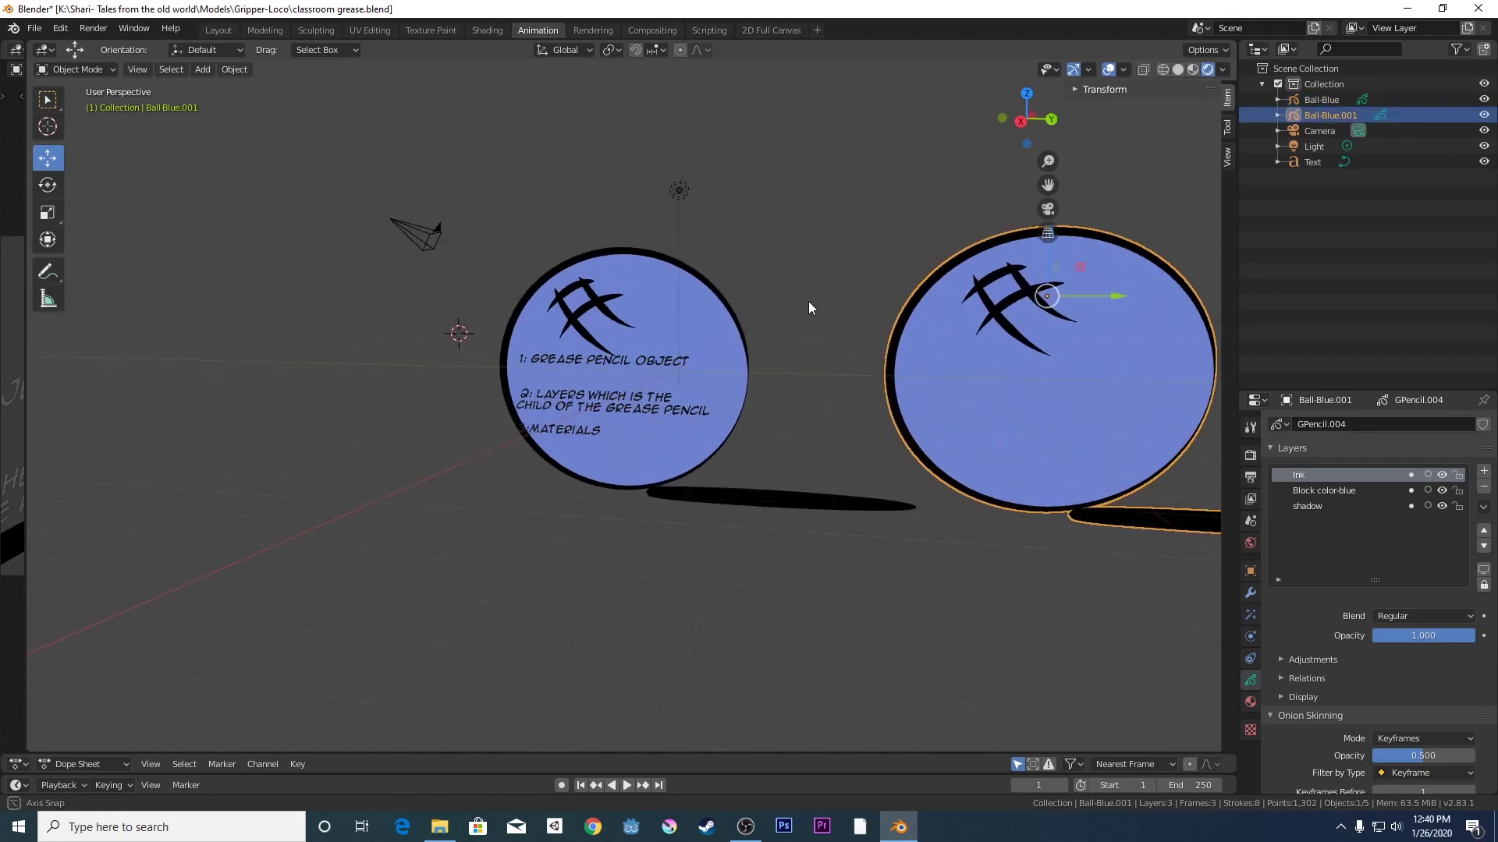
{"action": "scroll", "coordinate": [809, 301], "scroll_direction": "down", "scroll_amount": 2}
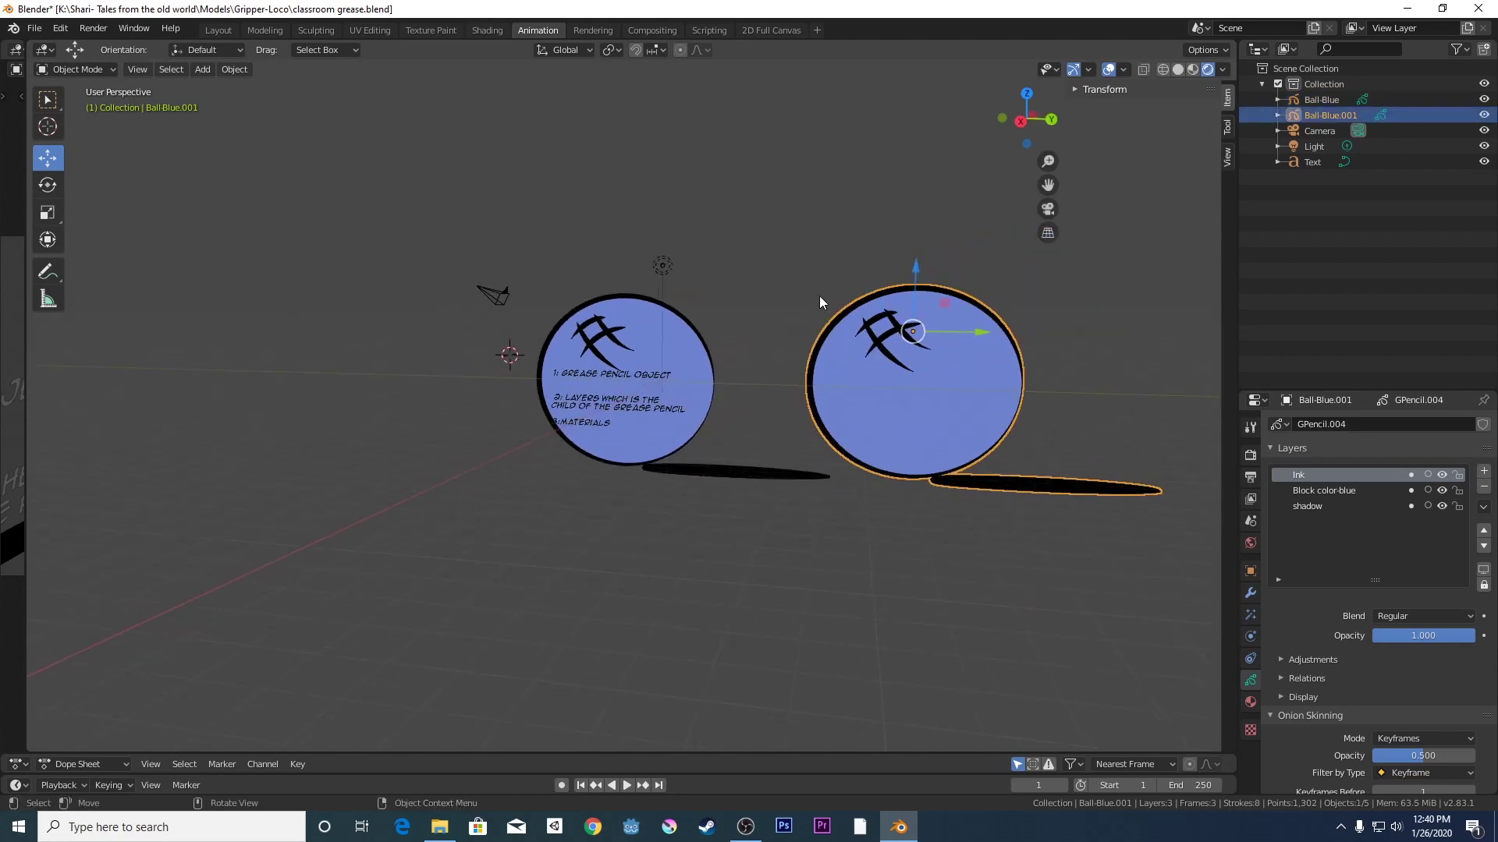
{"action": "left_click", "coordinate": [944, 473]}
{"action": "left_click", "coordinate": [936, 483]}
{"action": "mouse_move", "coordinate": [1003, 544]}
{"action": "middle_mouse_down"}
{"action": "mouse_move", "coordinate": [1009, 526]}
{"action": "mouse_move", "coordinate": [1019, 535]}
{"action": "middle_mouse_up"}
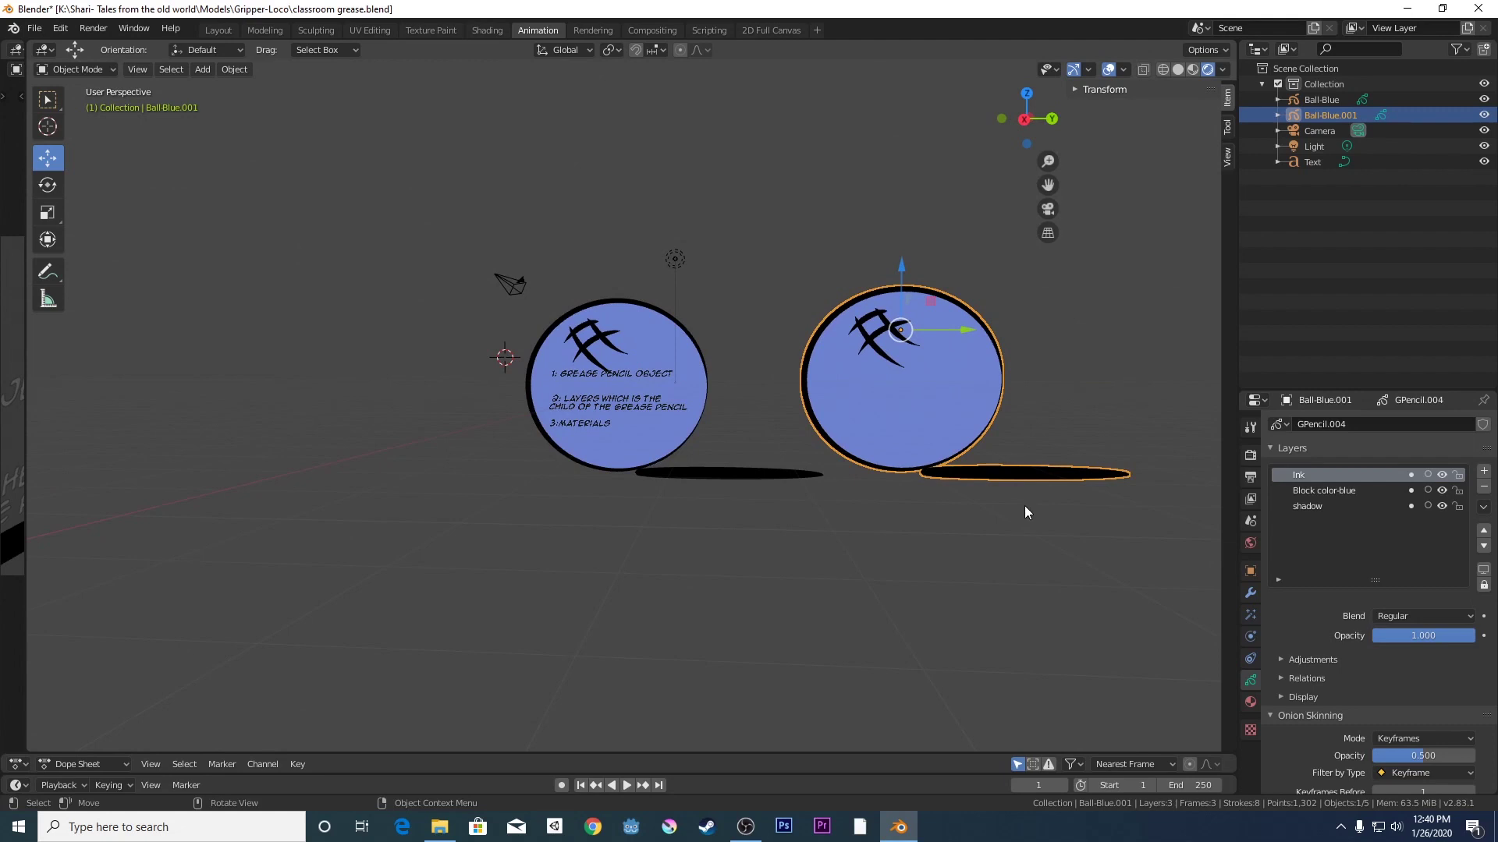
{"action": "left_click", "coordinate": [1024, 505]}
{"action": "left_click", "coordinate": [925, 405]}
{"action": "left_click", "coordinate": [1095, 389]}
{"action": "left_click", "coordinate": [959, 386]}
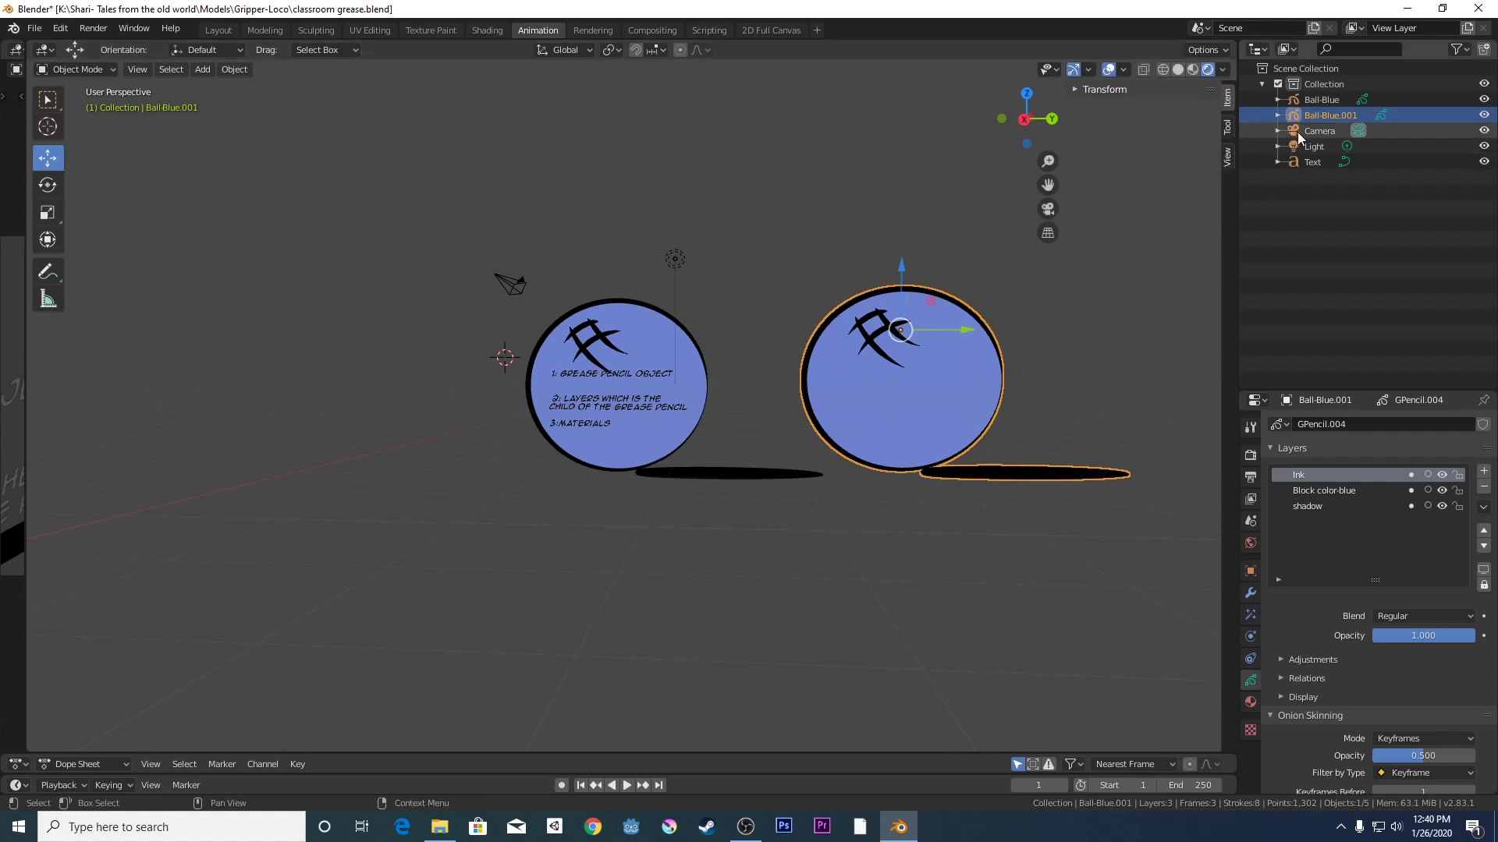
- Rename the duplicated ball object as Red-Ball
{"action": "double_click", "coordinate": [1327, 117]}
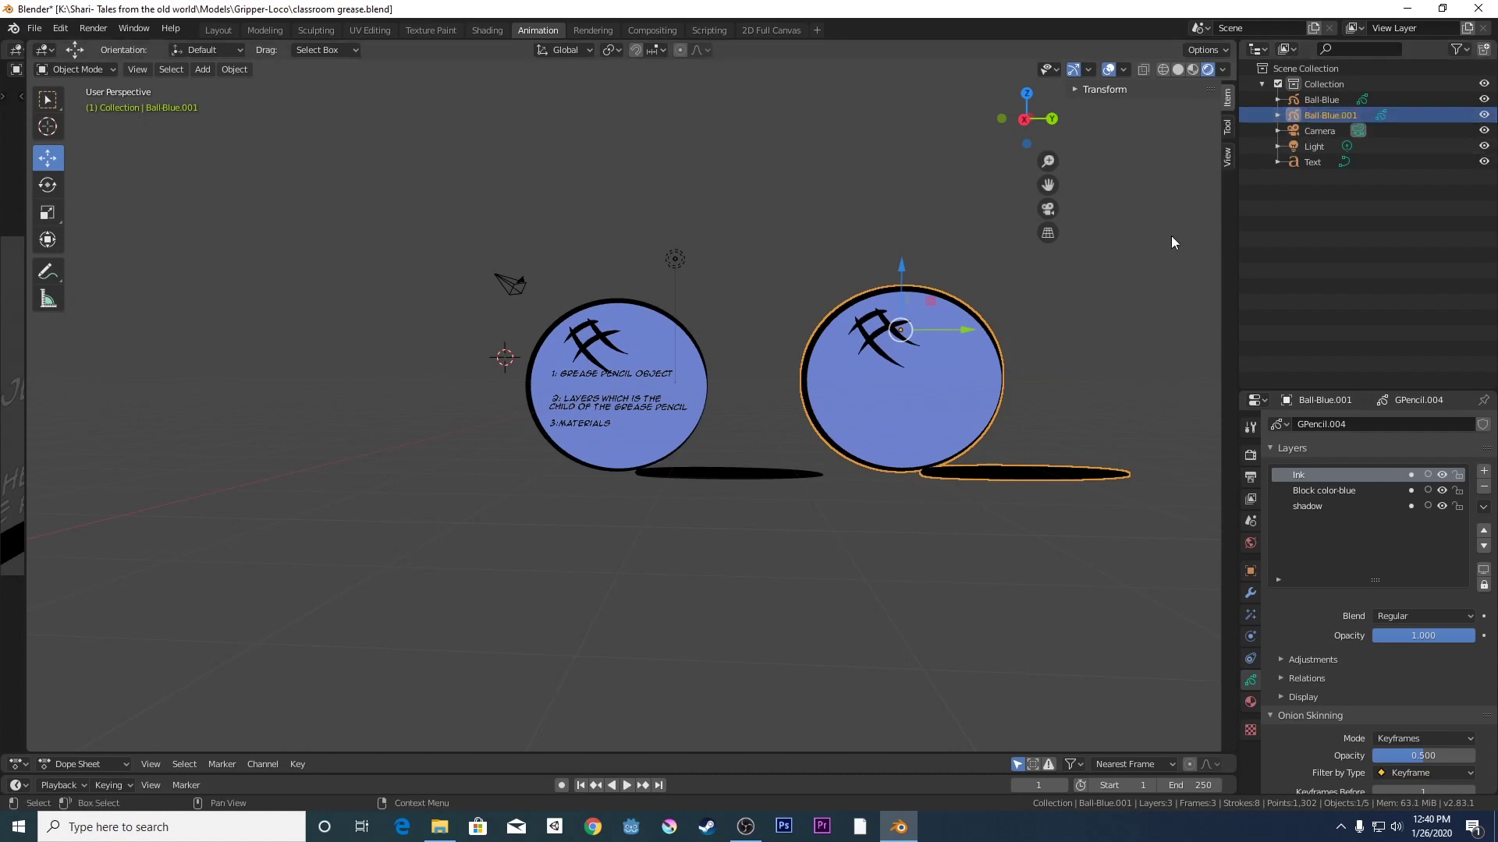
{"action": "key", "text": "Return"}
{"action": "double_click", "coordinate": [1335, 115]}
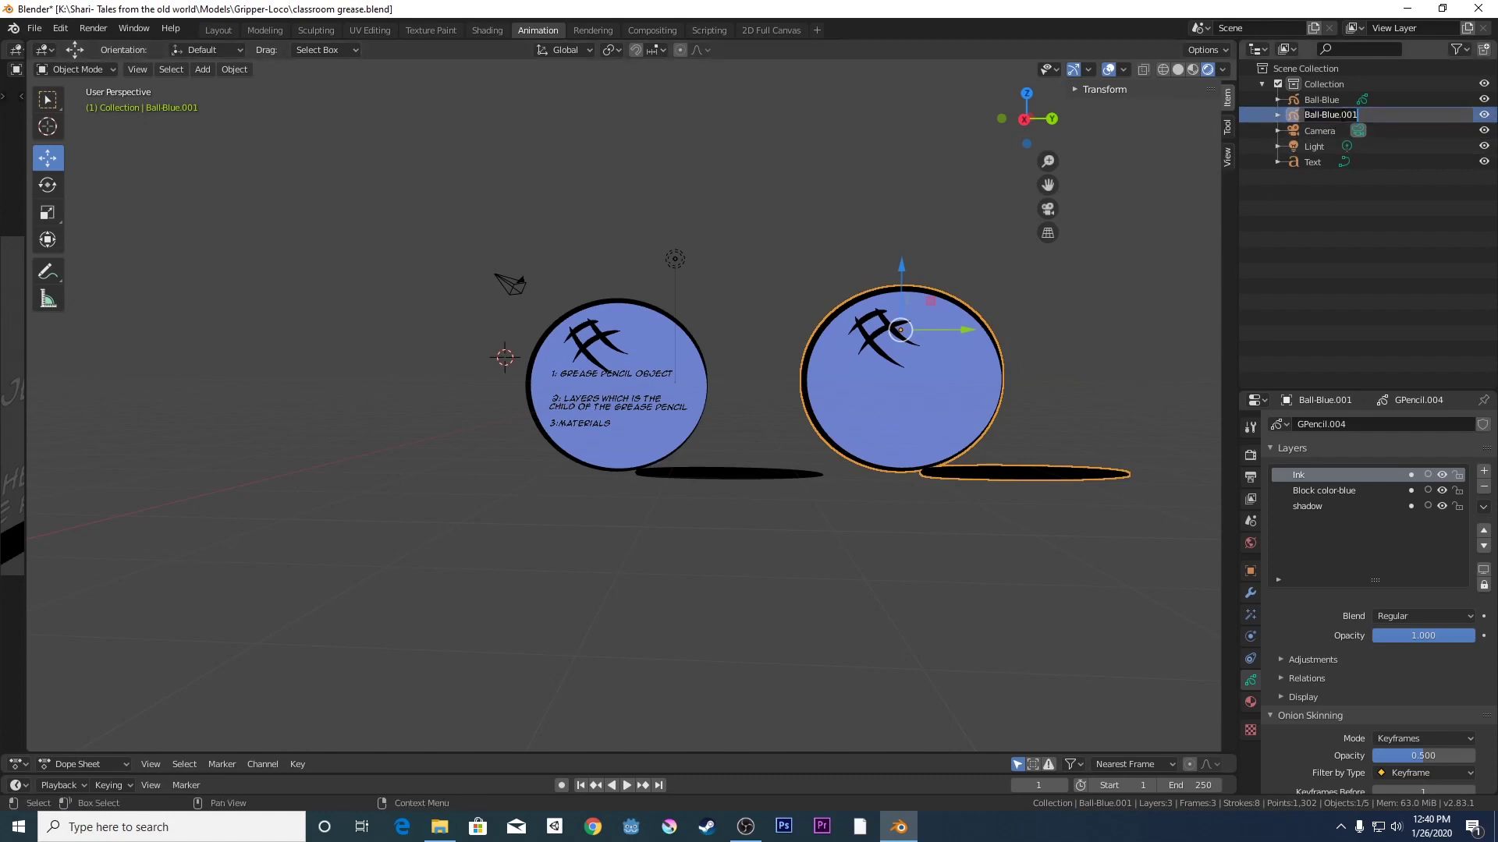
{"action": "key", "text": "BackSpace"}
{"action": "type", "text": "Red-"}
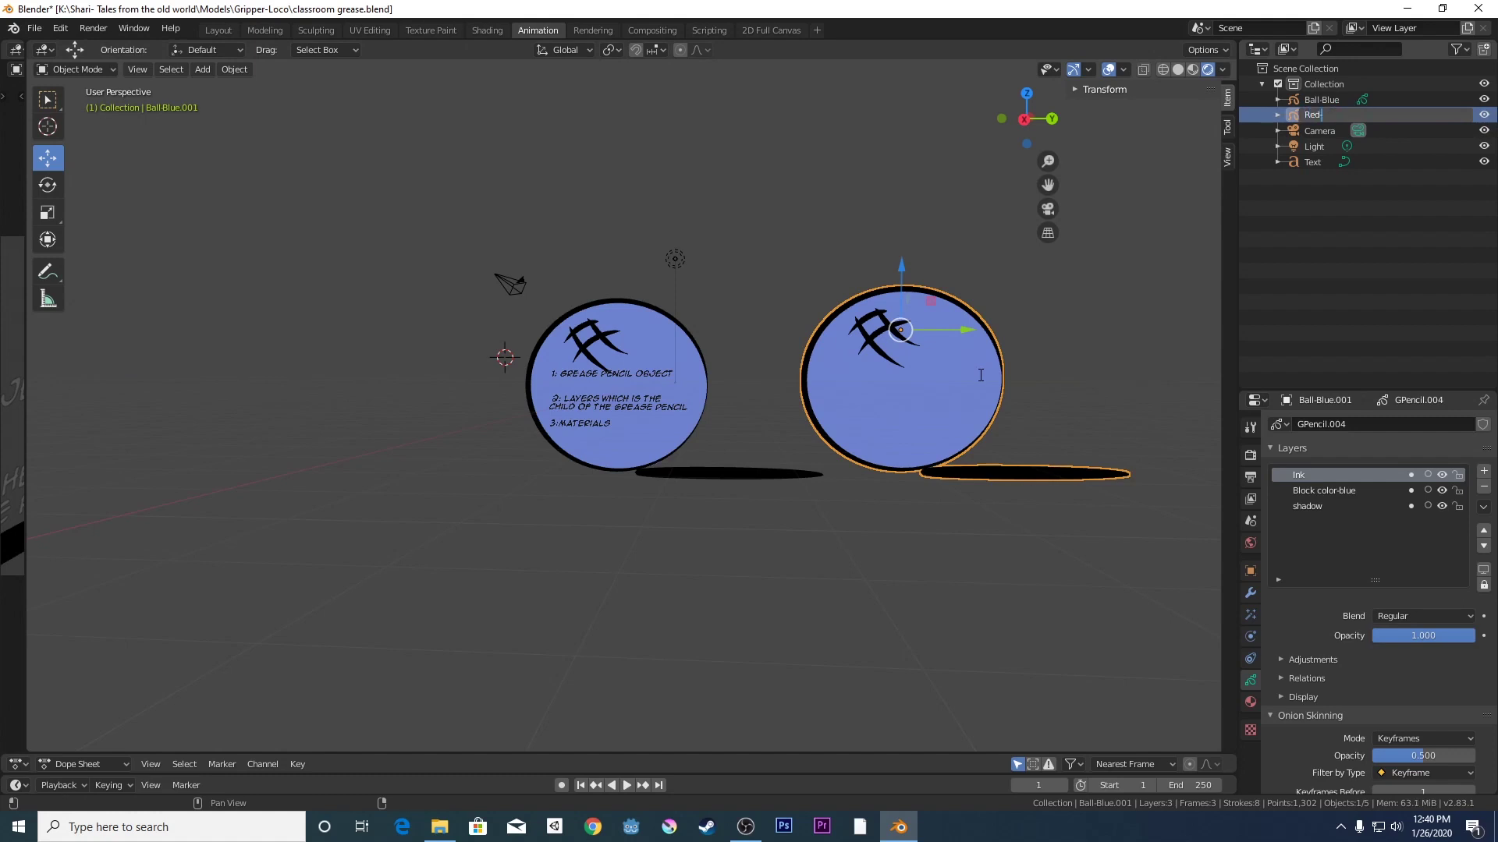
{"action": "type", "text": "Ball"}
{"action": "key", "text": "Return"}
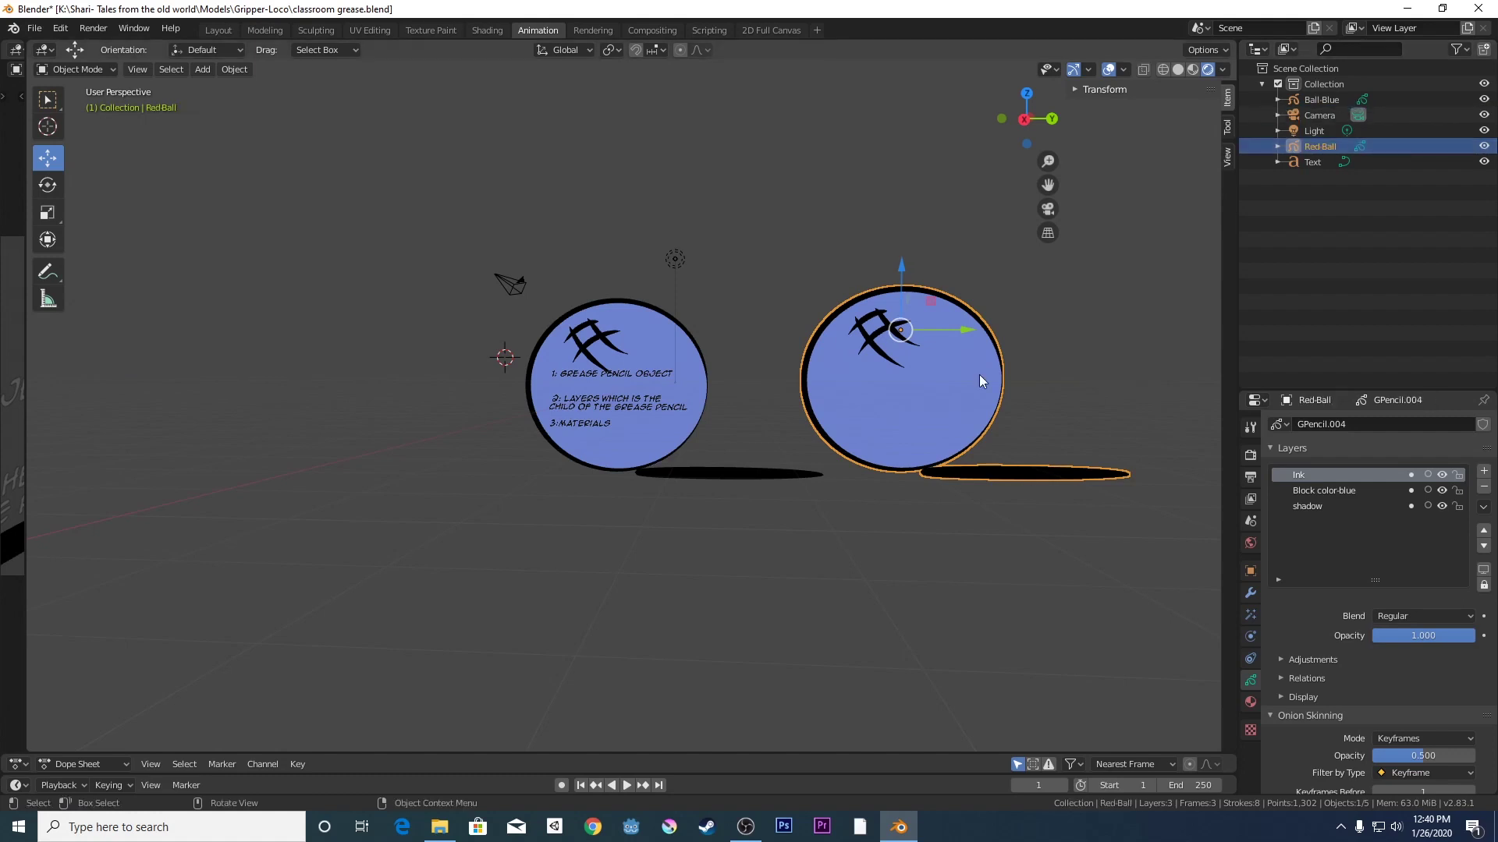
- Select the Red-Ball object and rename its Block color-blue layer as Red-Block-Color
{"action": "left_click", "coordinate": [685, 434]}
{"action": "left_click", "coordinate": [944, 399]}
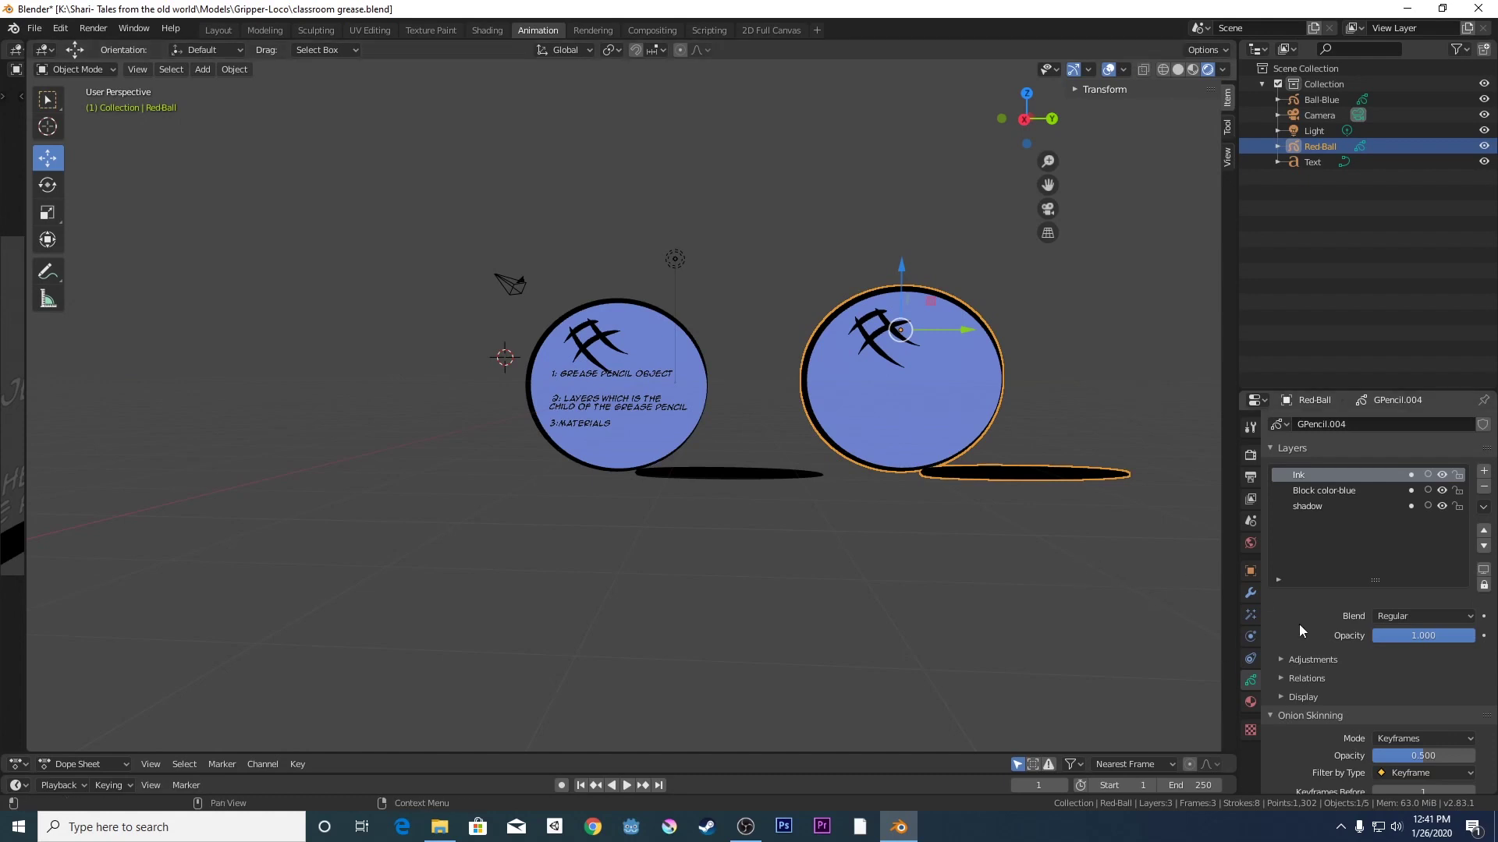
{"action": "left_click", "coordinate": [644, 377]}
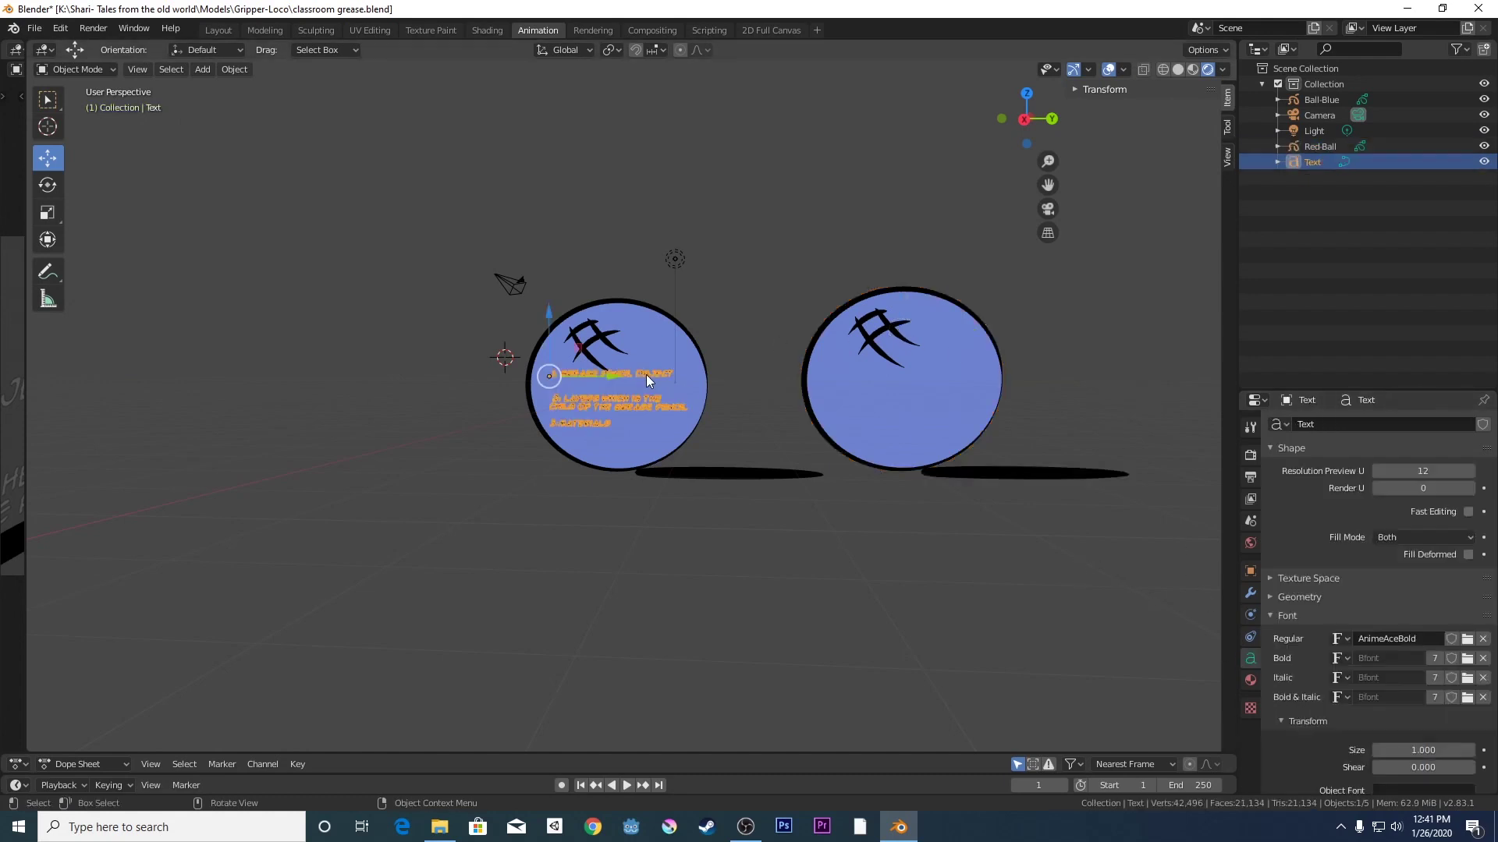
{"action": "left_click", "coordinate": [887, 364]}
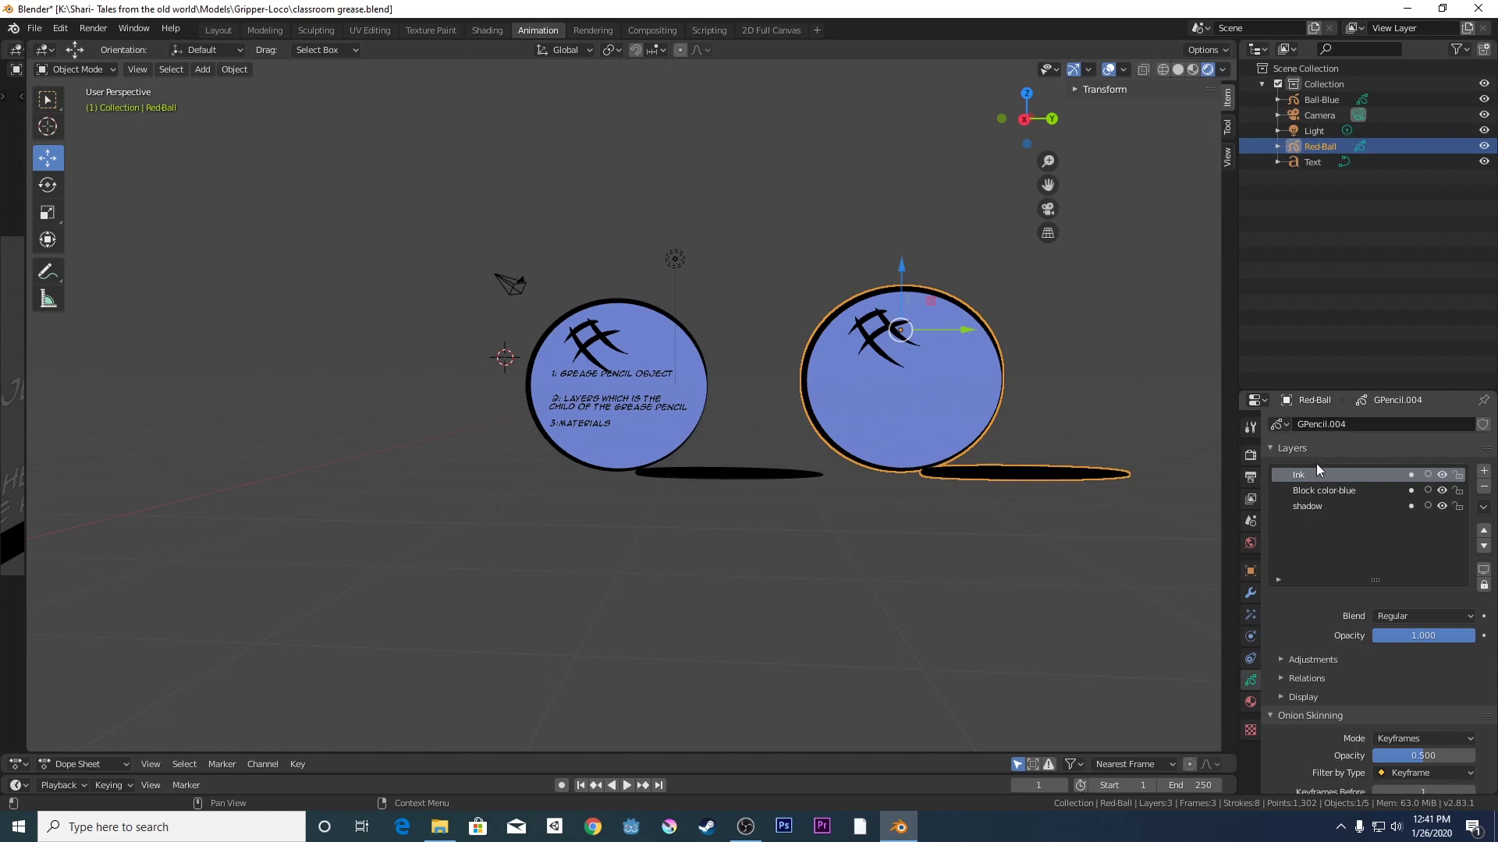
{"action": "left_click", "coordinate": [1330, 497]}
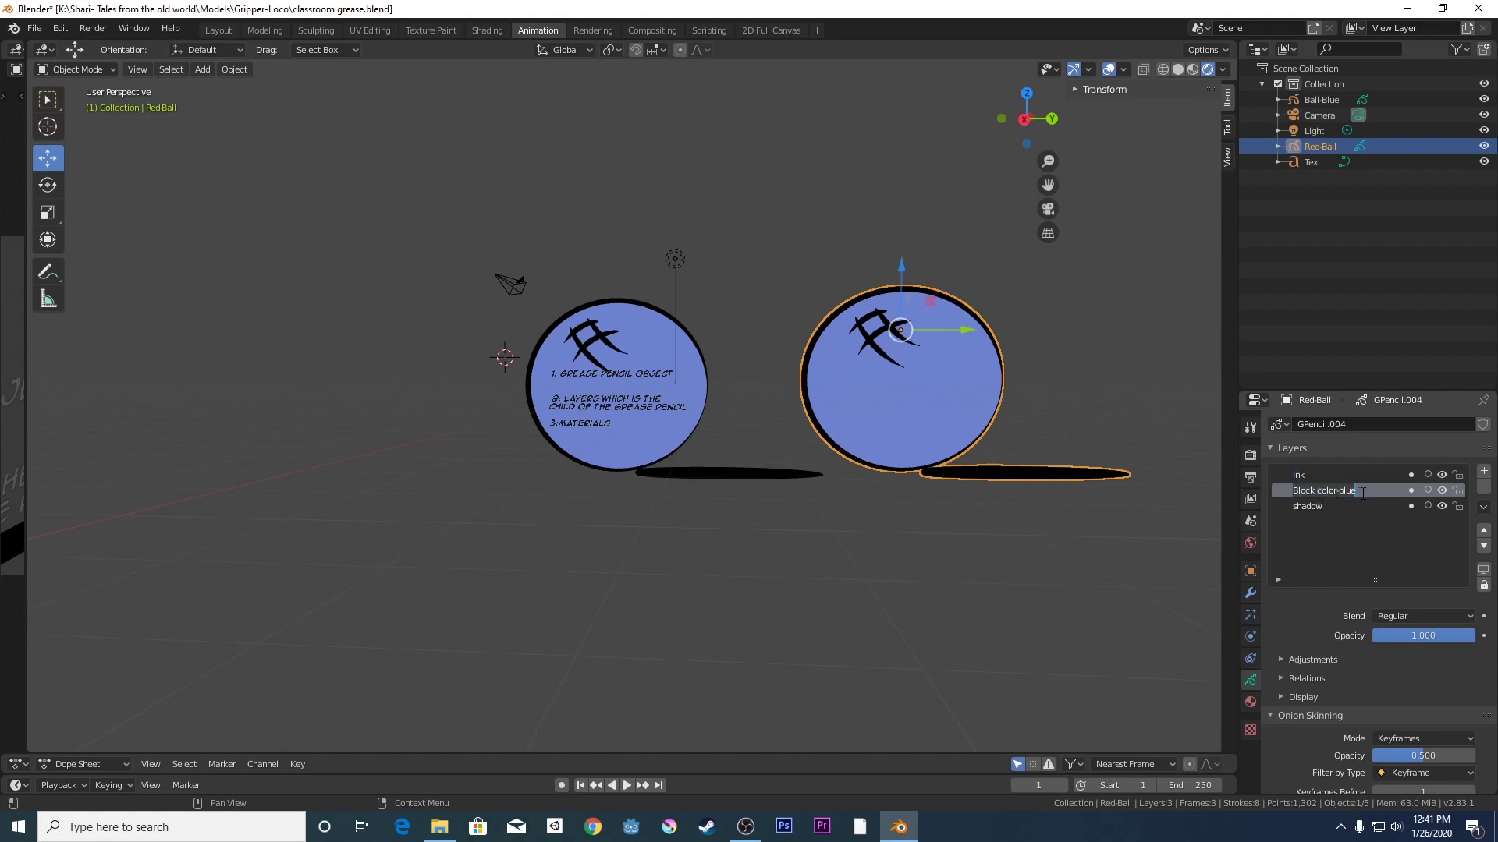
{"action": "left_click_drag", "start_coordinate": [1362, 493], "coordinate": [1282, 491]}
{"action": "key", "text": "BackSpace"}
{"action": "type", "text": "Red-Block-Color"}
{"action": "key", "text": "Return"}
- Remove the Block color-blue material from the Red-Ball object and add a new material named red in its place
{"action": "left_click", "coordinate": [1251, 702]}
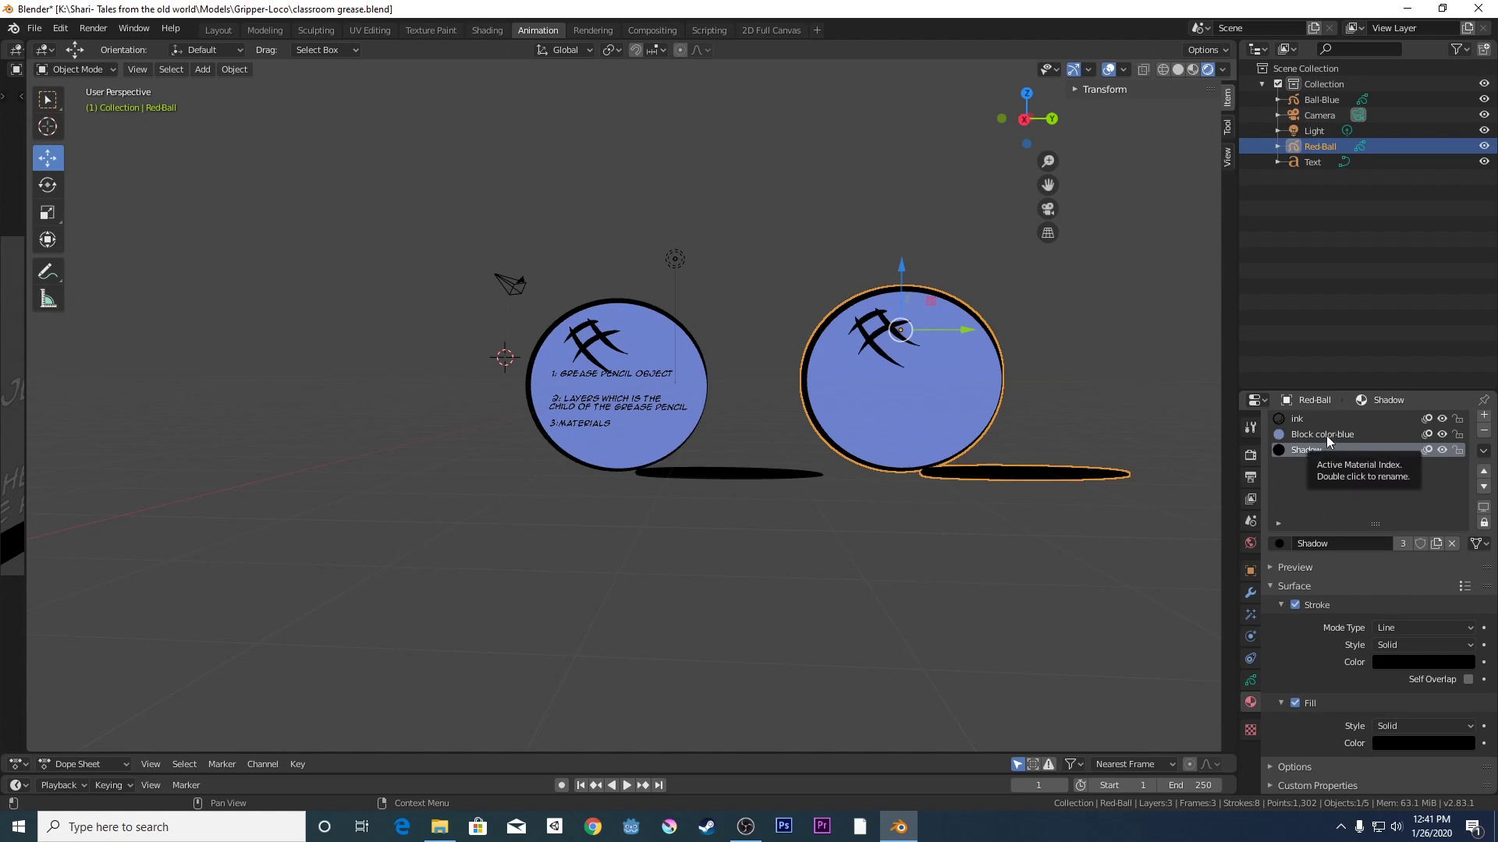
{"action": "left_click", "coordinate": [1484, 431]}
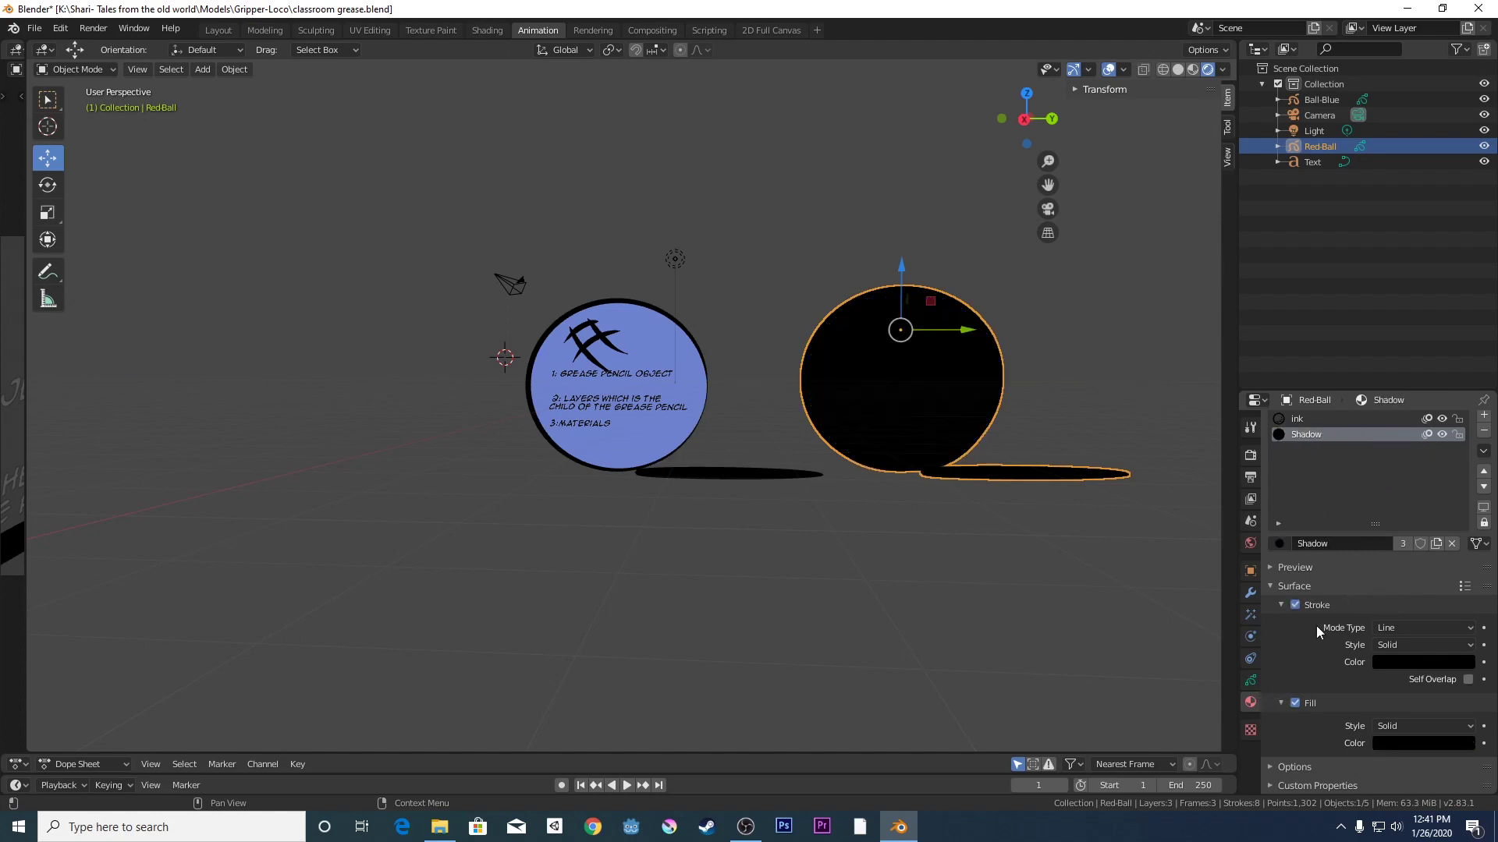
{"action": "left_click", "coordinate": [1483, 415]}
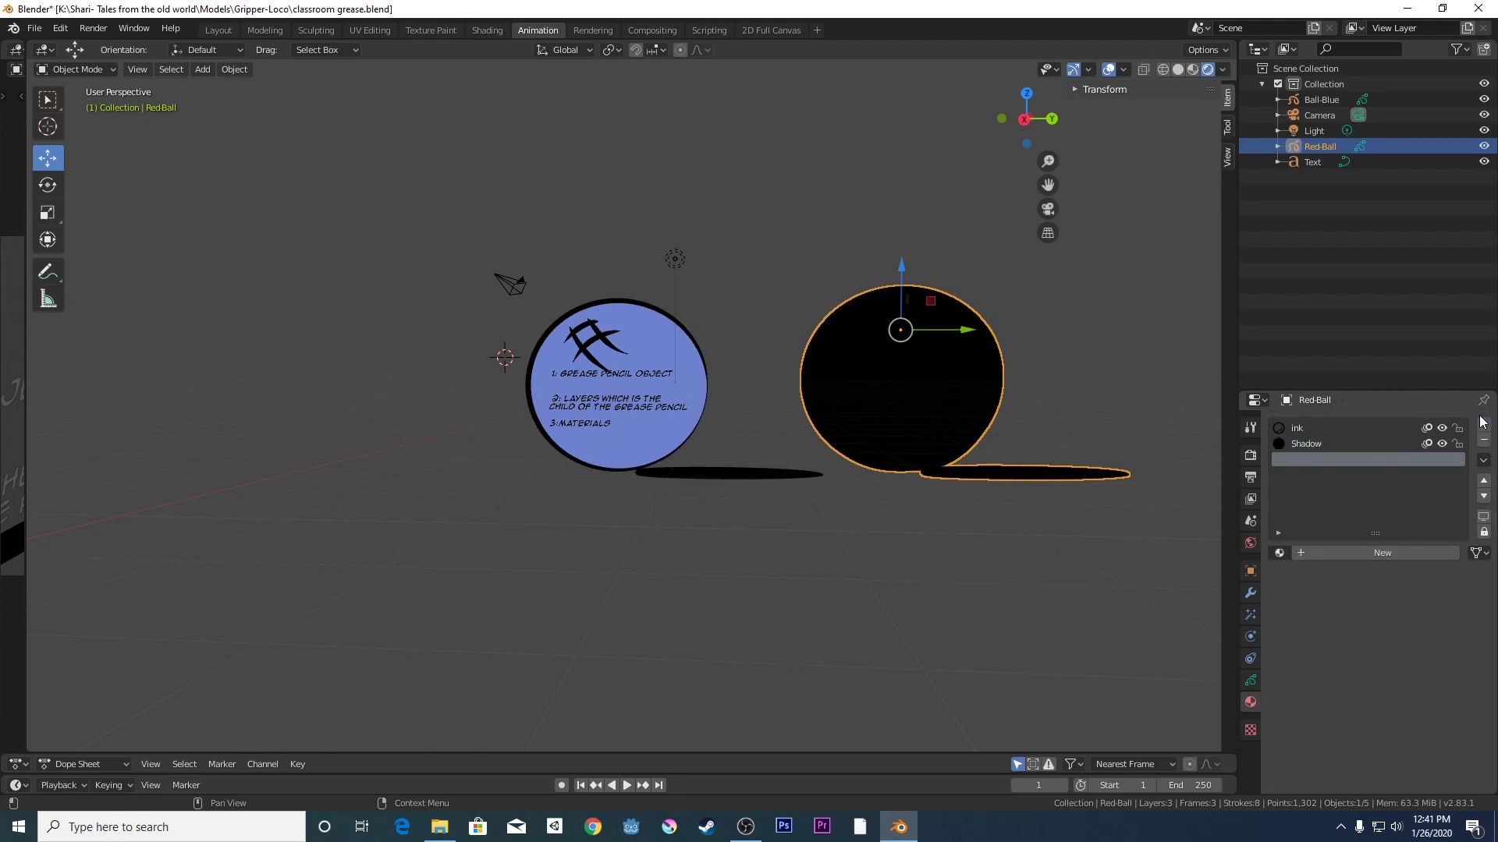
{"action": "left_click", "coordinate": [1364, 552]}
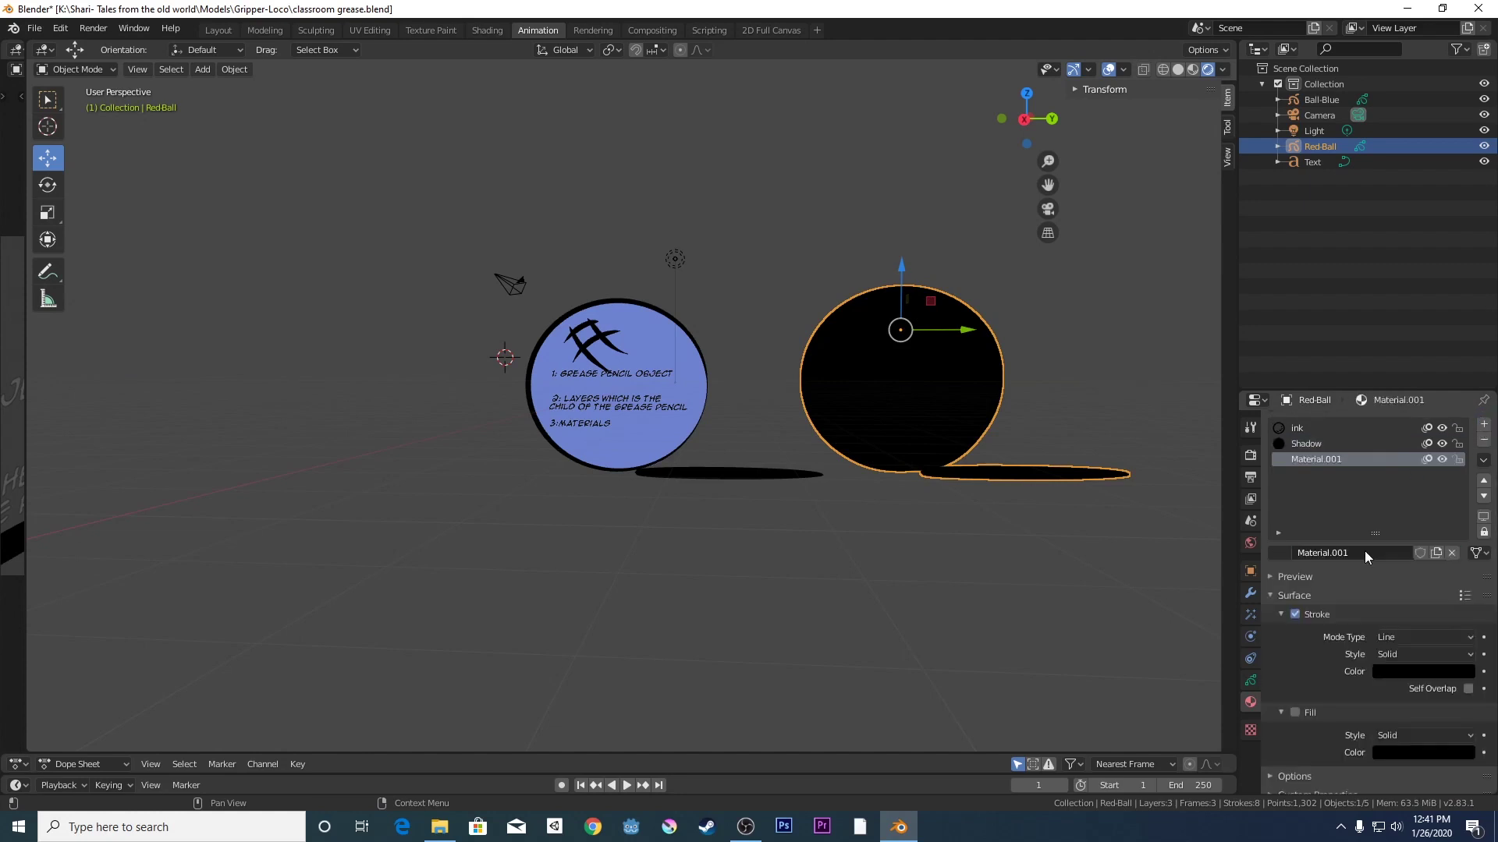
{"action": "left_click", "coordinate": [1280, 552]}
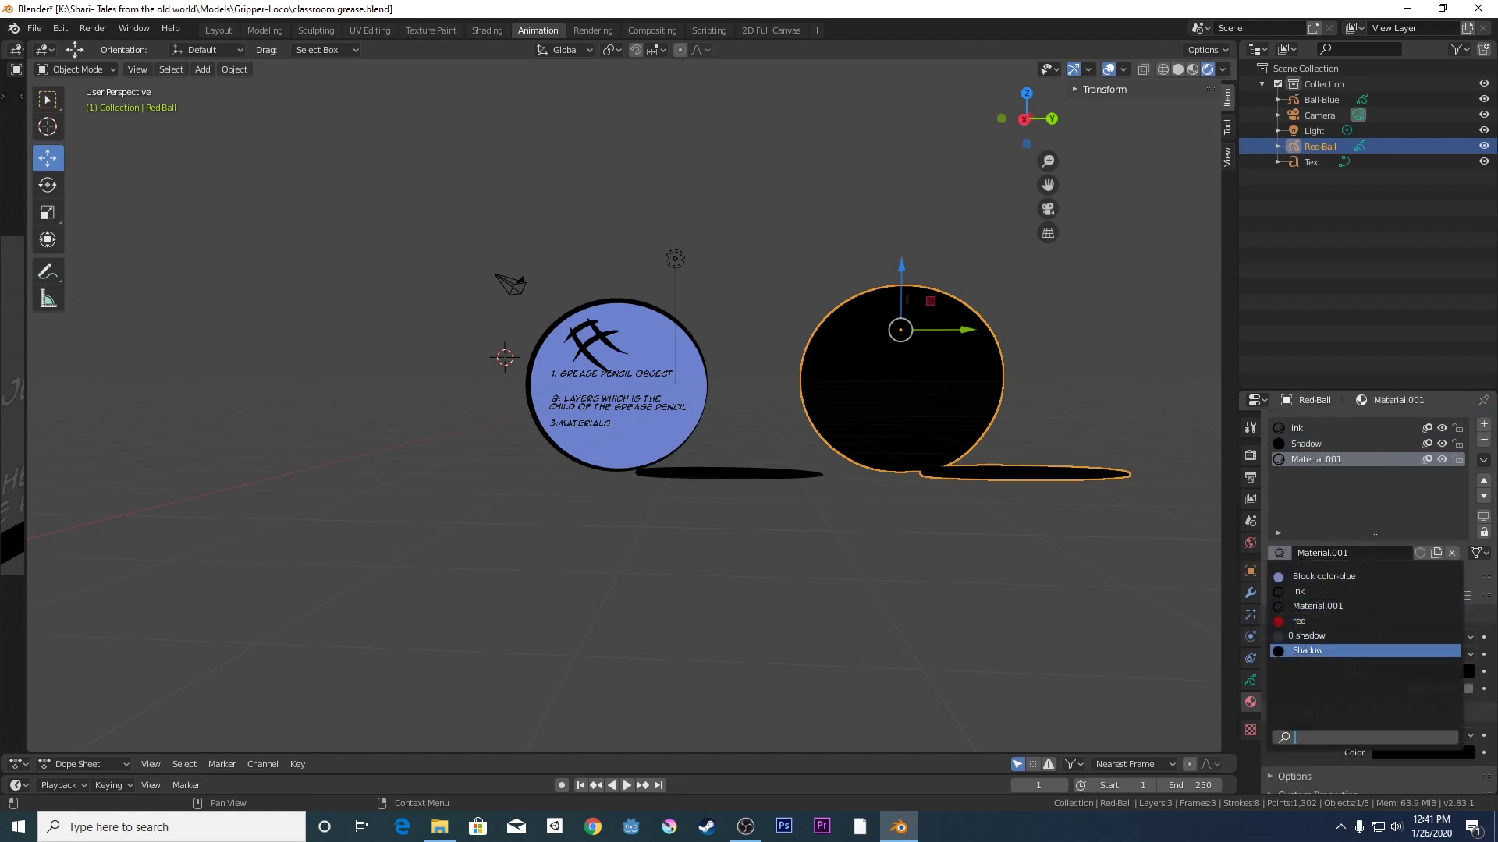
{"action": "double_click", "coordinate": [1350, 554]}
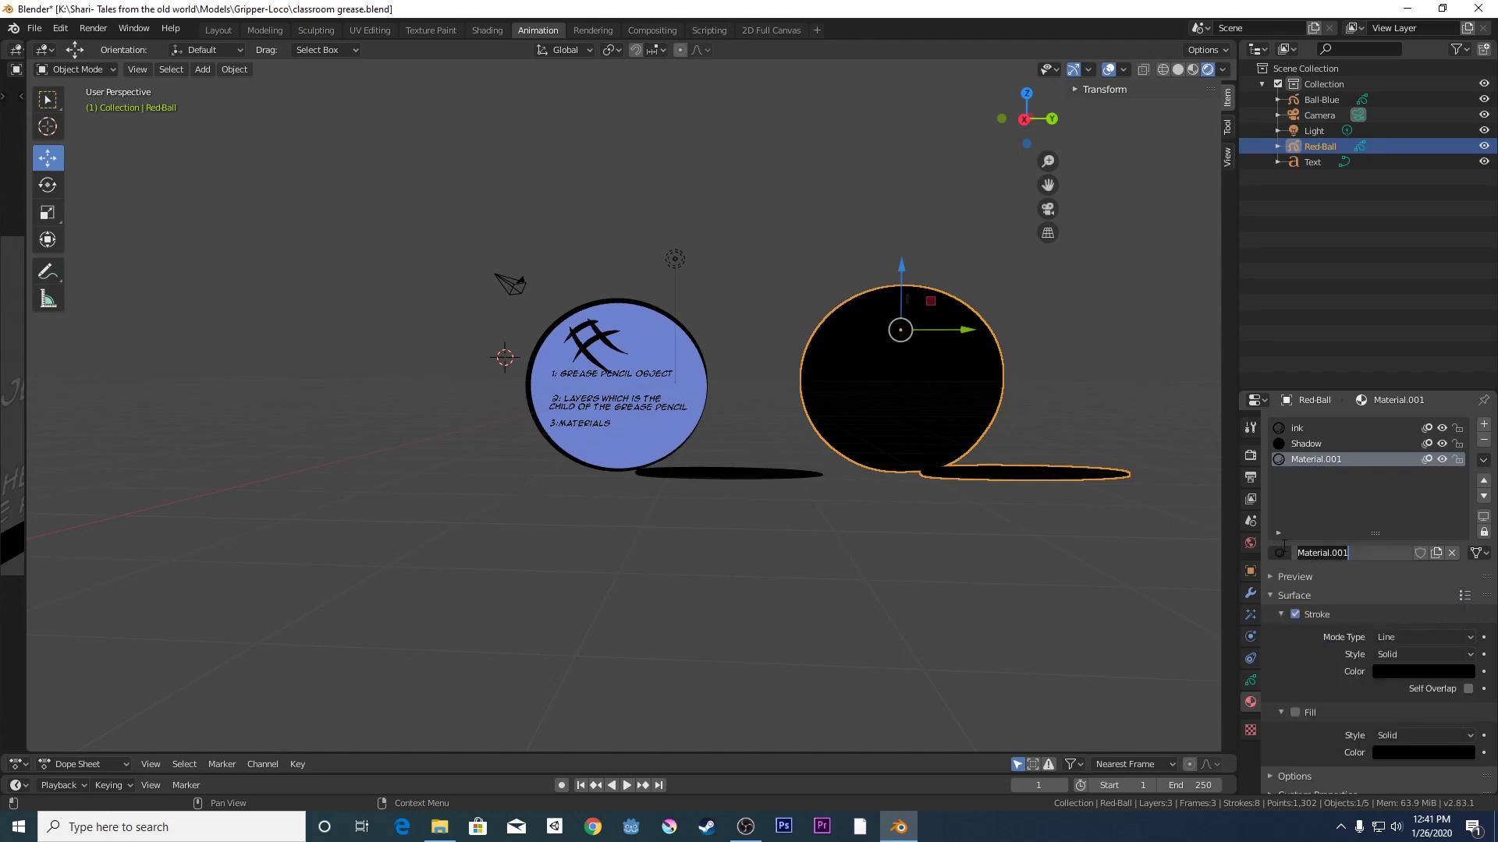
{"action": "type", "text": "red"}
{"action": "key", "text": "Return"}
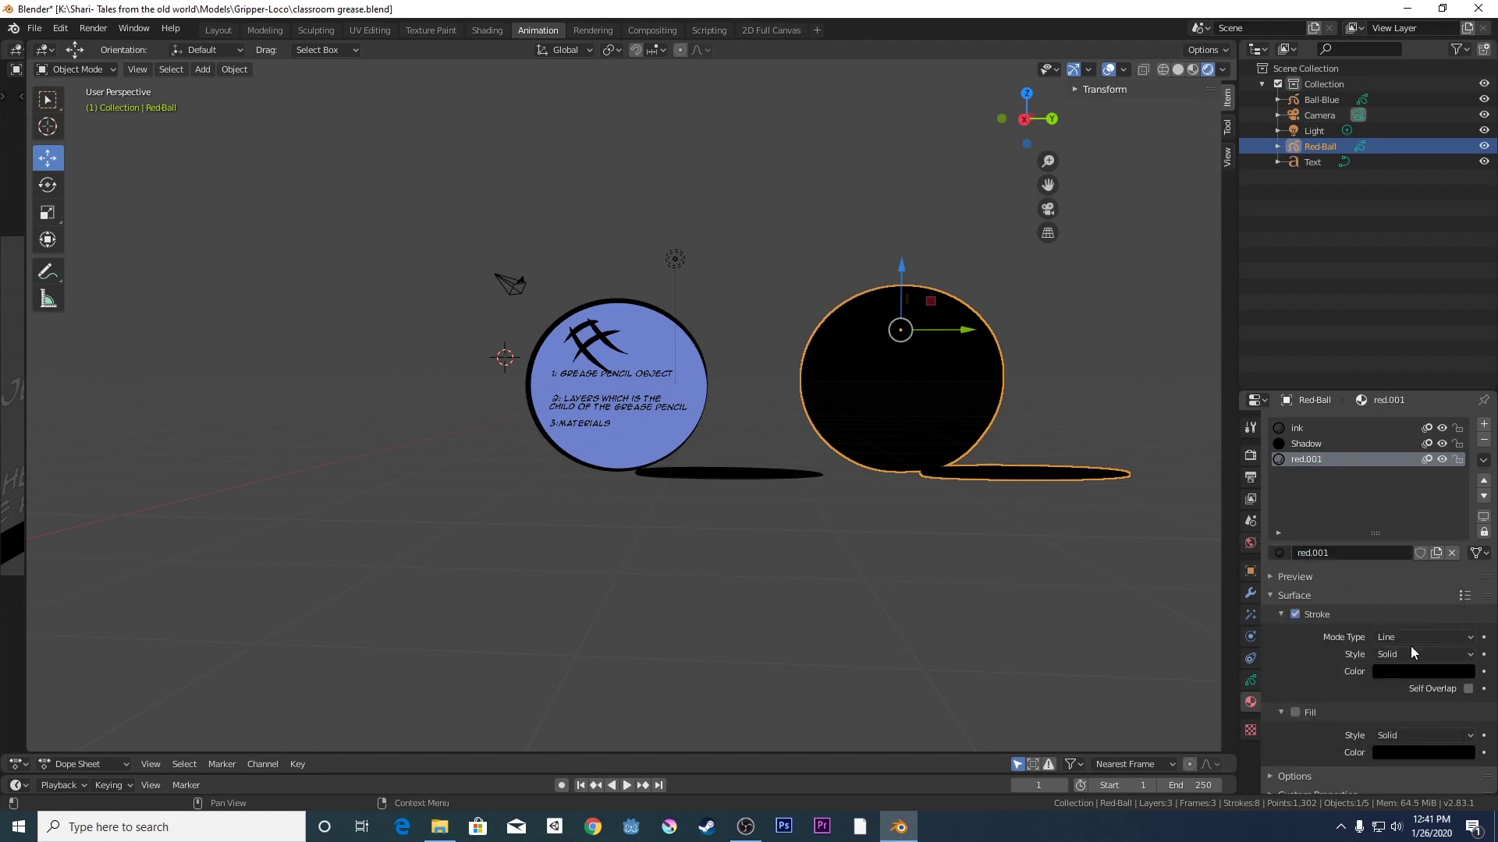
- Turn off the stroke of the red.001 material and give it a solid dark red fill
{"action": "left_click", "coordinate": [1301, 714]}
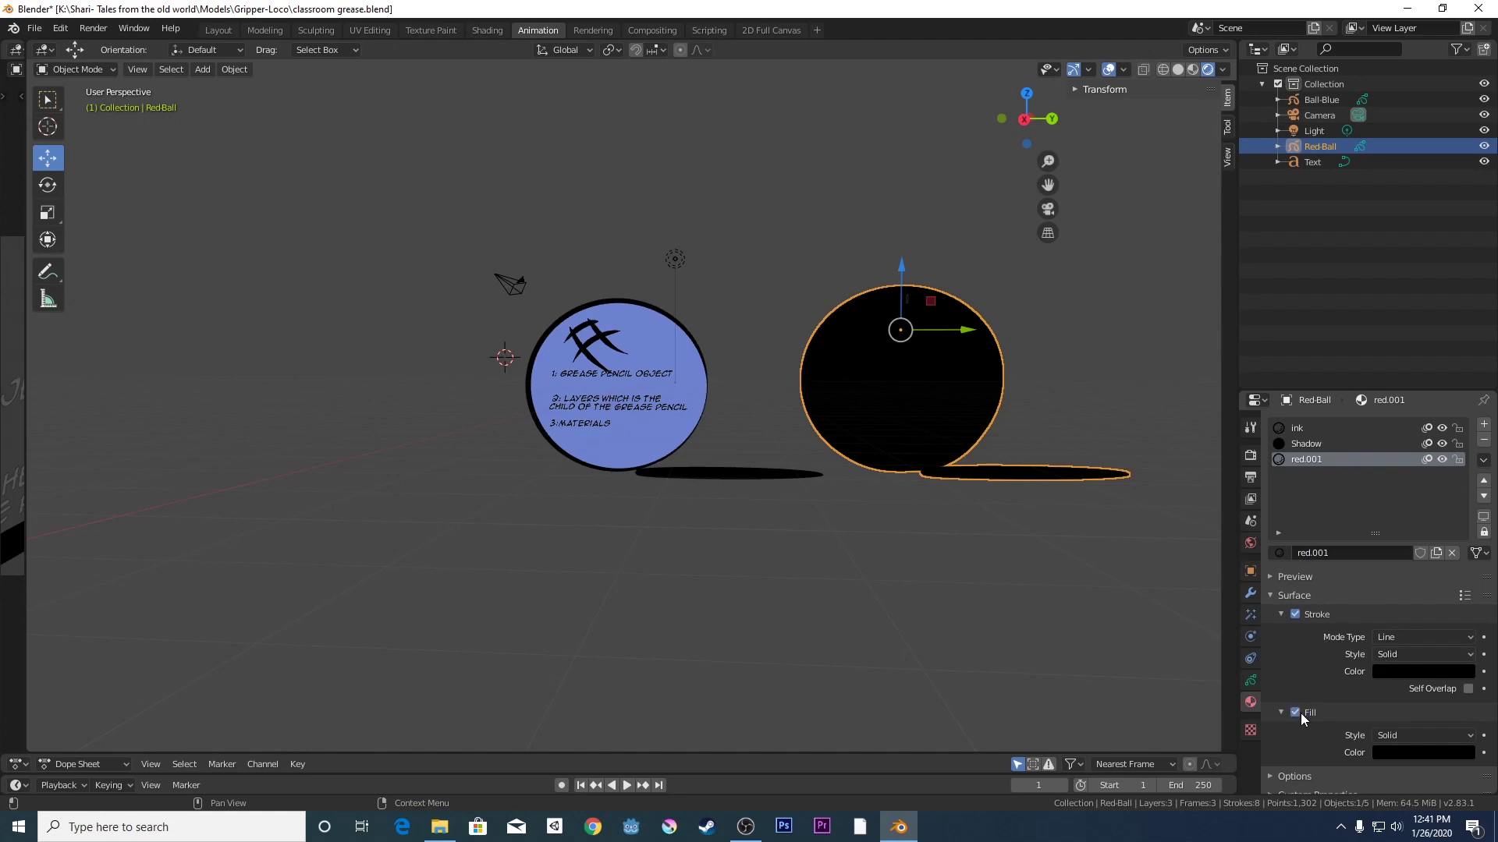
{"action": "left_click", "coordinate": [1295, 615]}
{"action": "left_click", "coordinate": [1401, 751]}
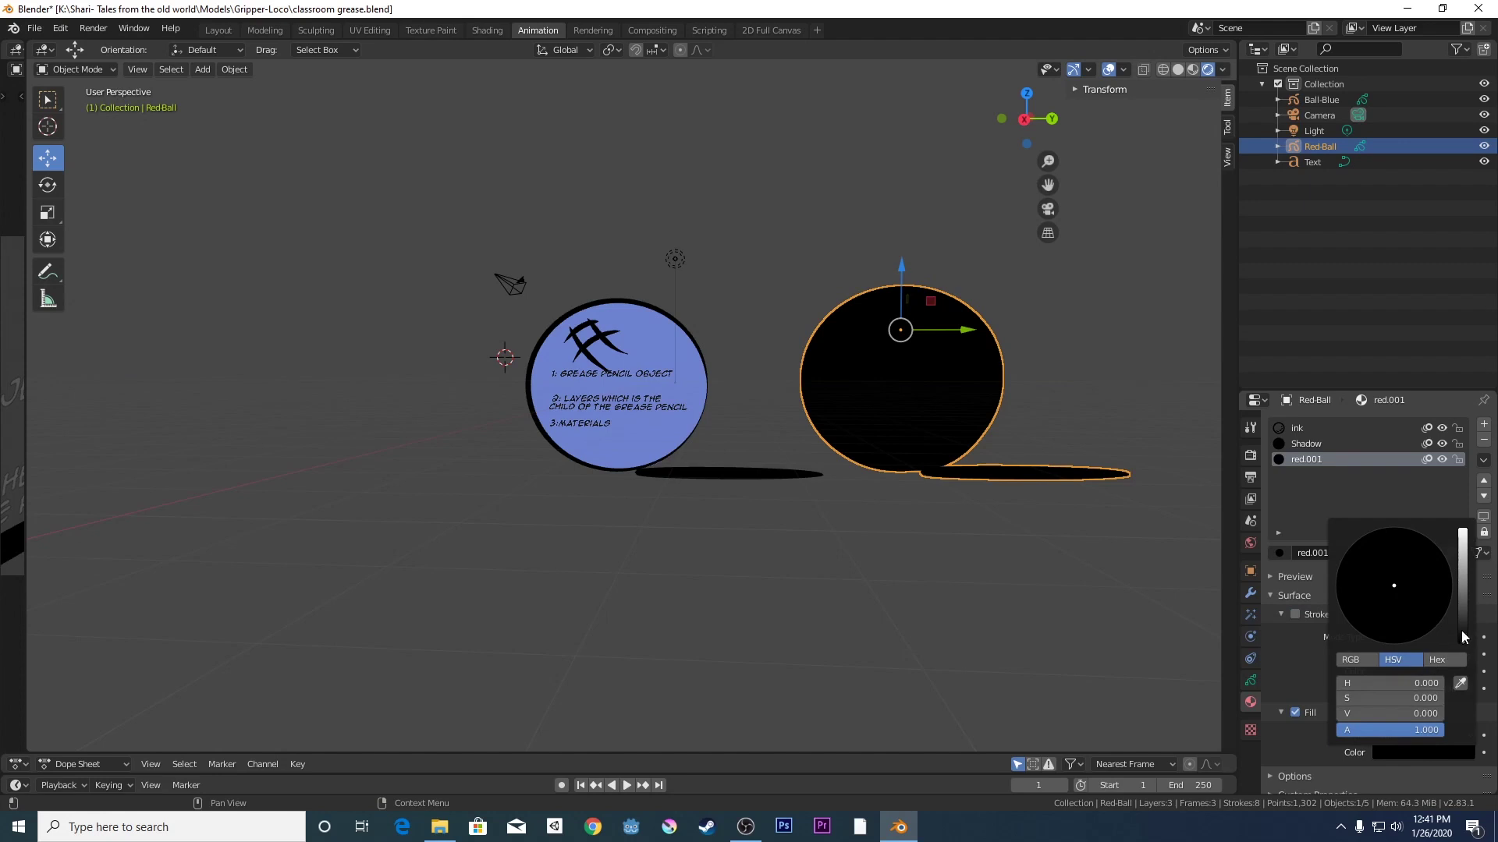
{"action": "left_click_drag", "start_coordinate": [1462, 631], "coordinate": [1403, 639]}
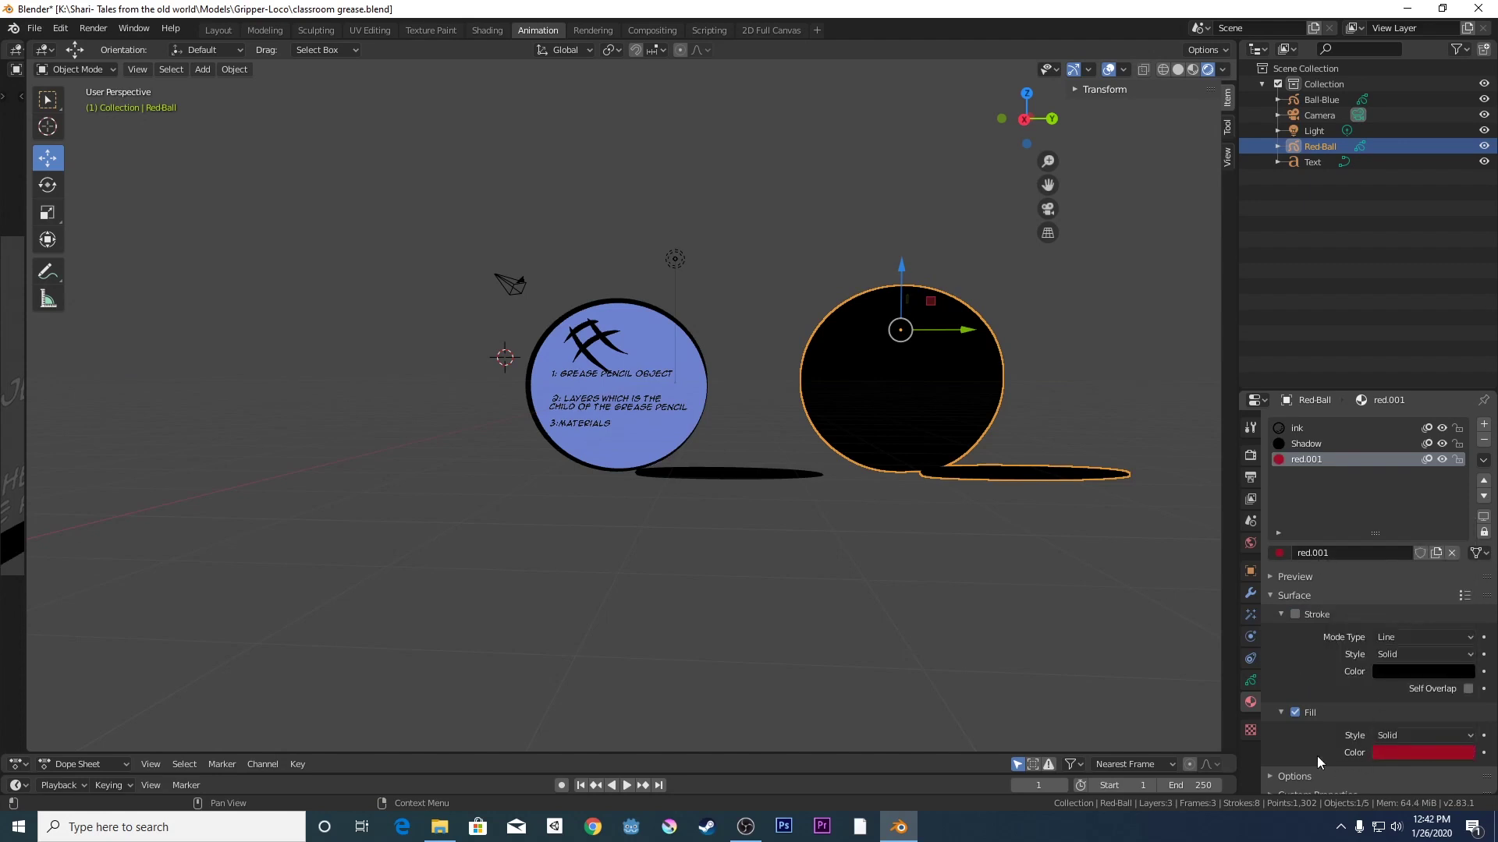
- Move the red.001 material above Shadow in the Red-Ball object's material order
{"action": "left_click", "coordinate": [1250, 681]}
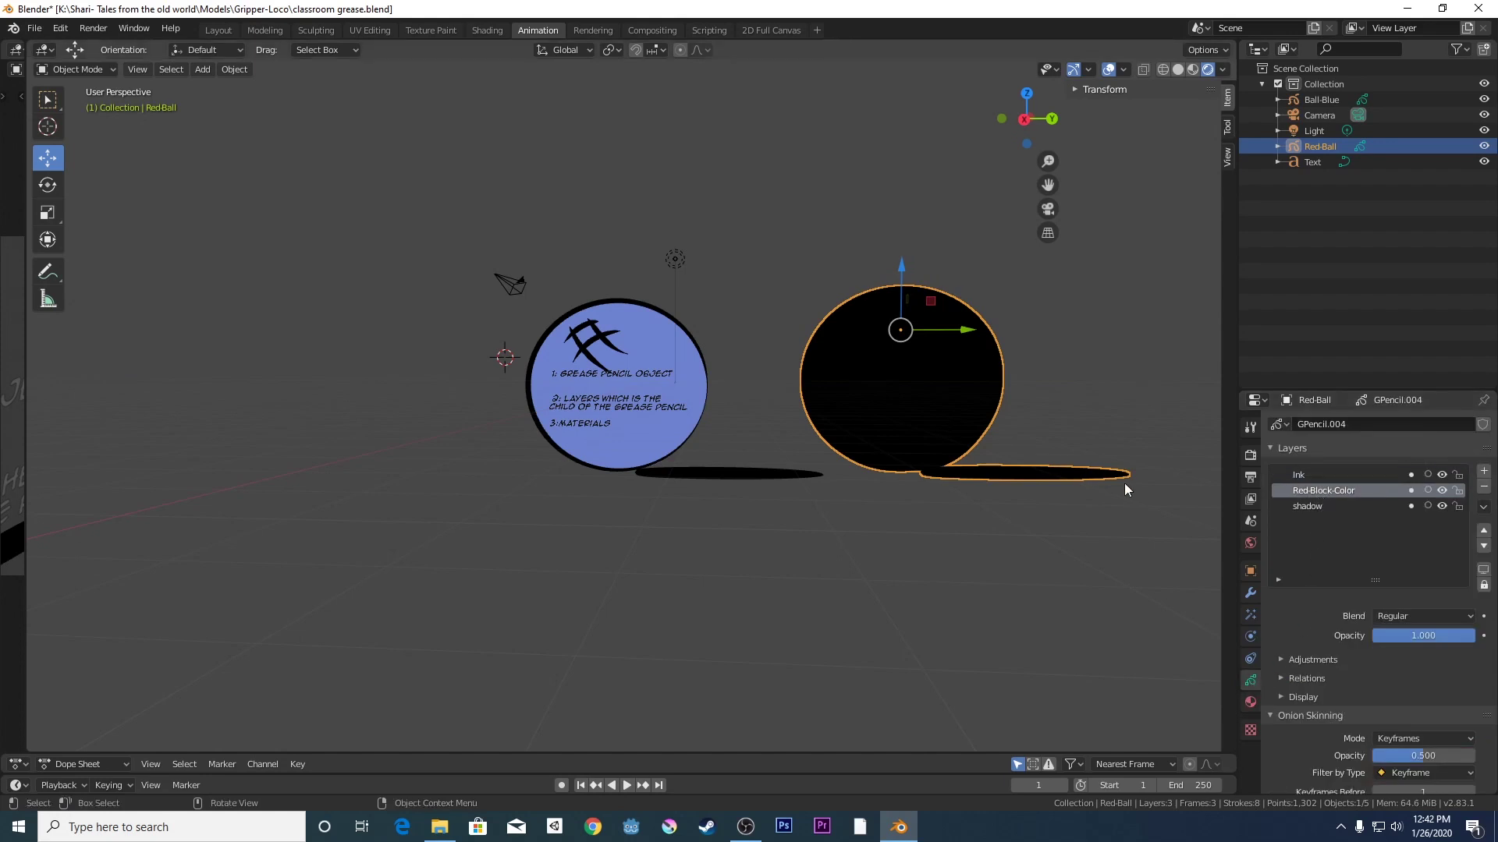
{"action": "left_click", "coordinate": [1117, 577]}
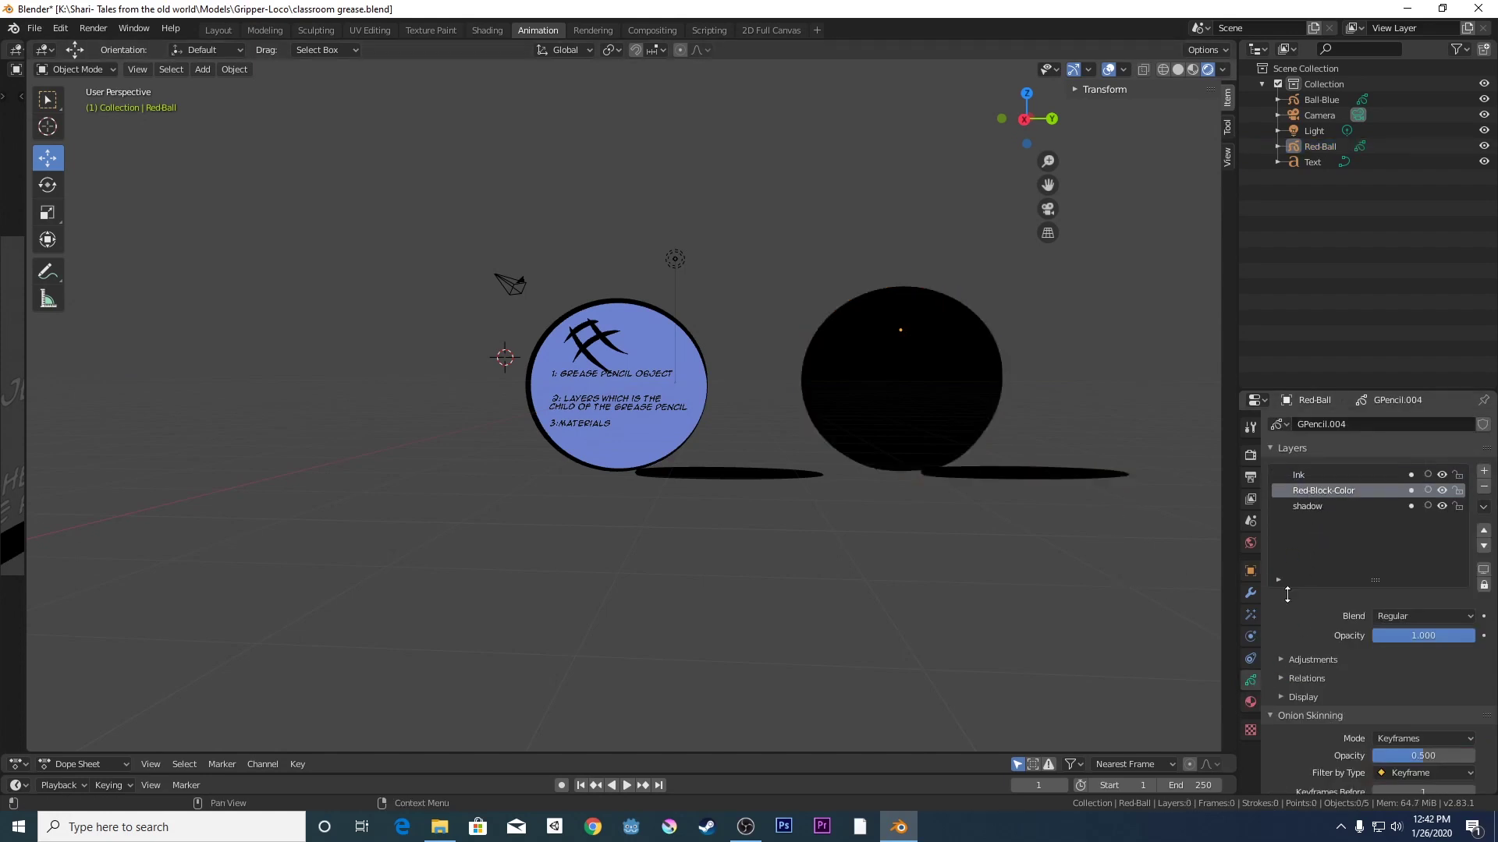
{"action": "left_click", "coordinate": [1250, 702]}
{"action": "left_click", "coordinate": [1316, 443]}
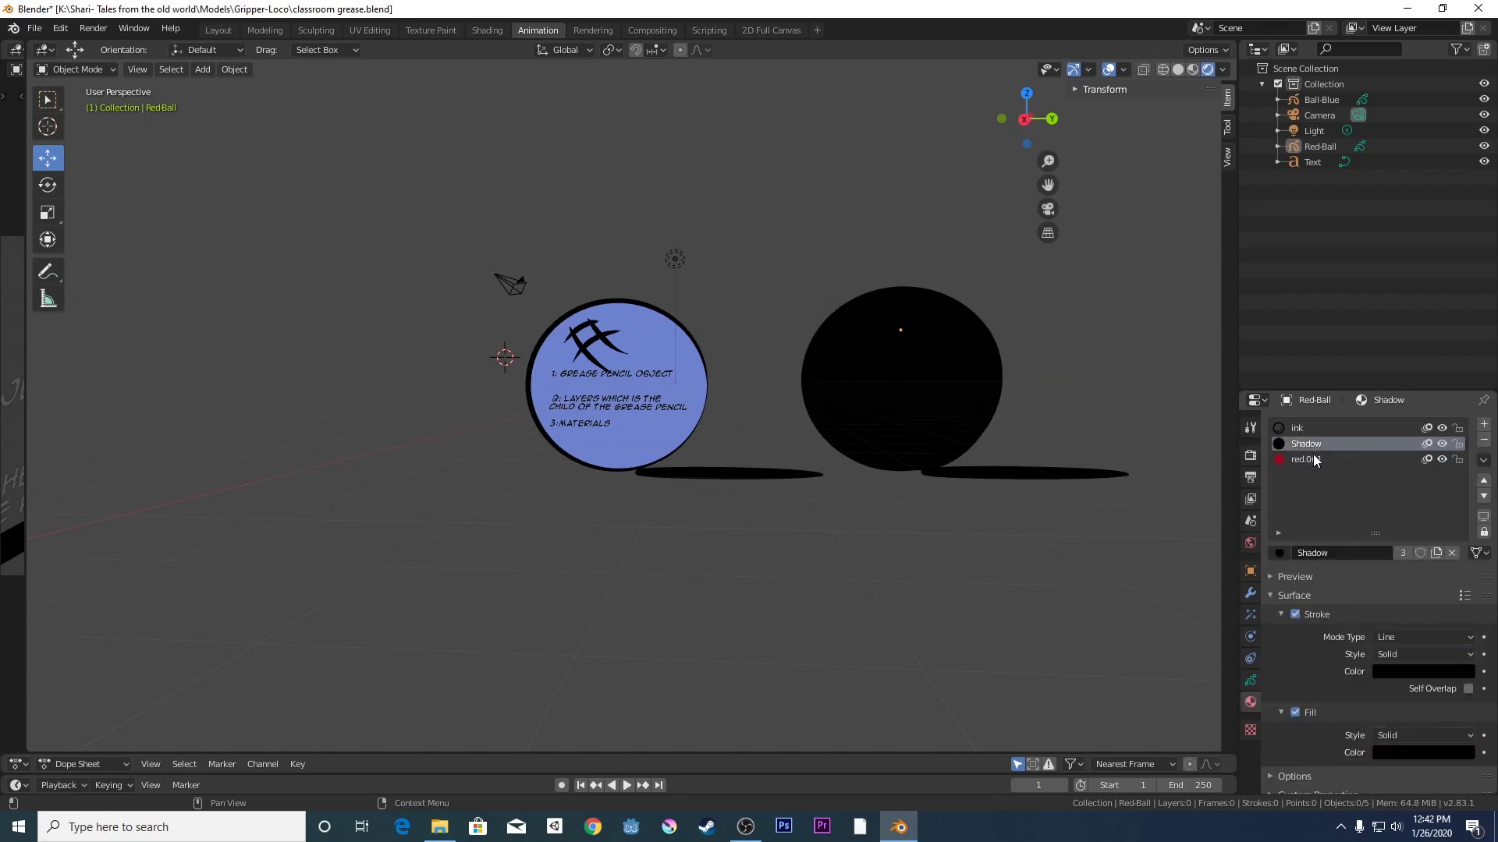
{"action": "left_click", "coordinate": [1311, 459]}
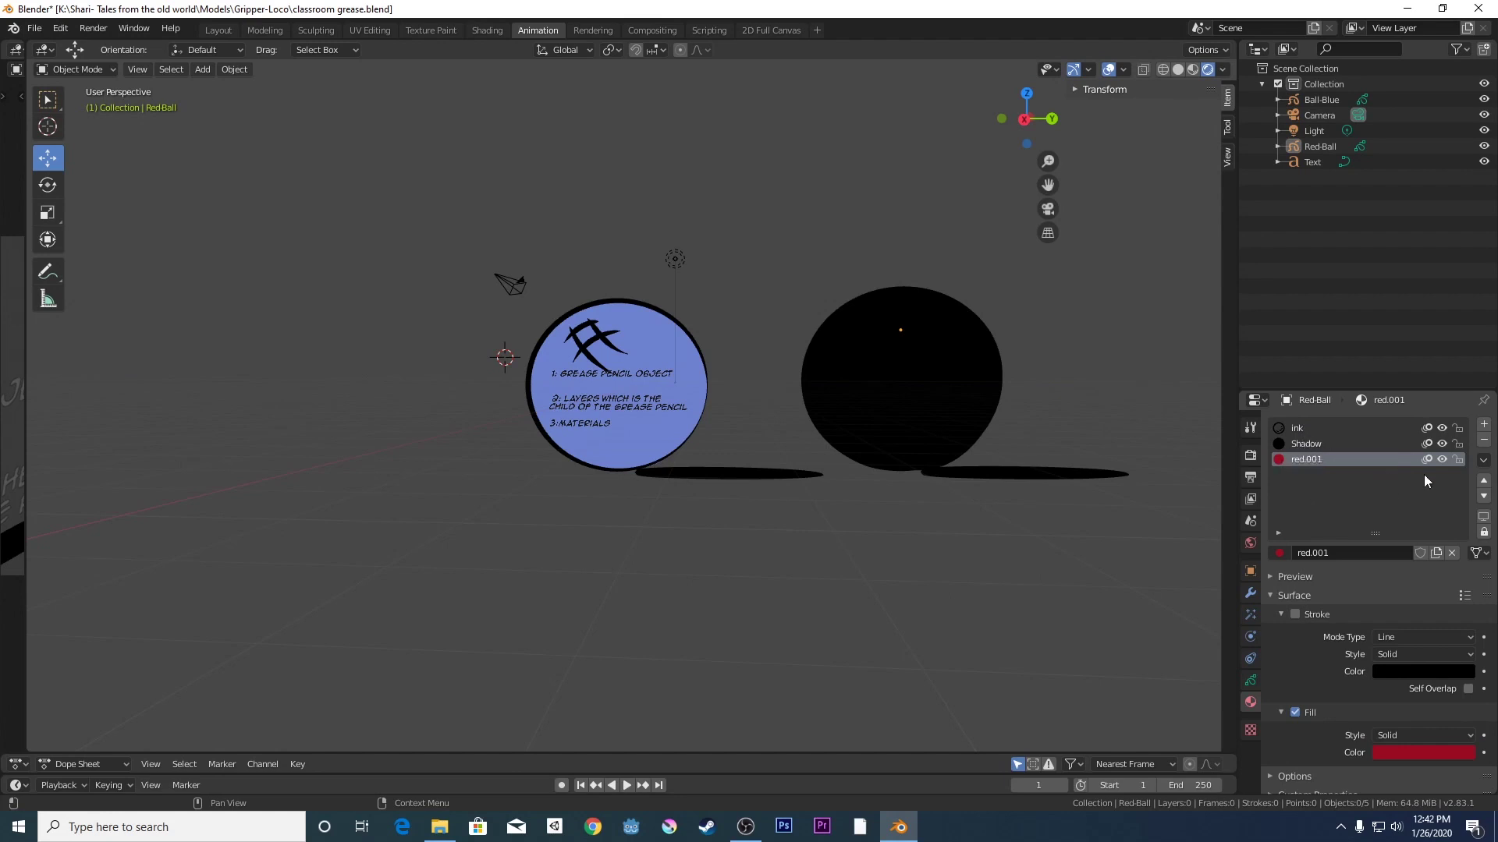
{"action": "left_click", "coordinate": [1484, 480]}
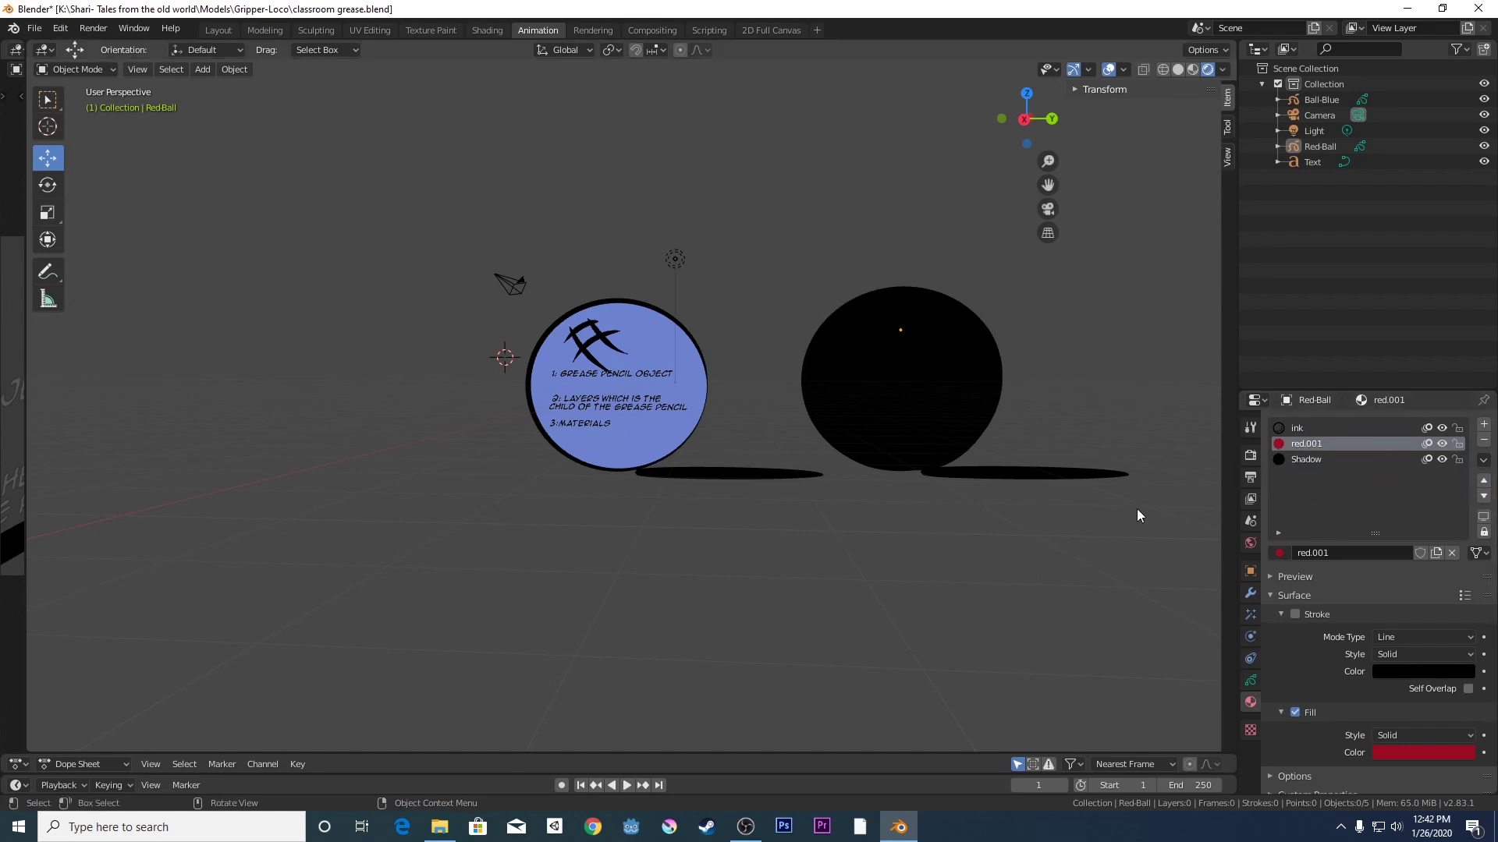
- Switch the Red-Ball object to Draw mode and fill the ball's upper area with red.001 on the Red-Block-Color layer
{"action": "left_click", "coordinate": [953, 430]}
{"action": "left_click", "coordinate": [1250, 680]}
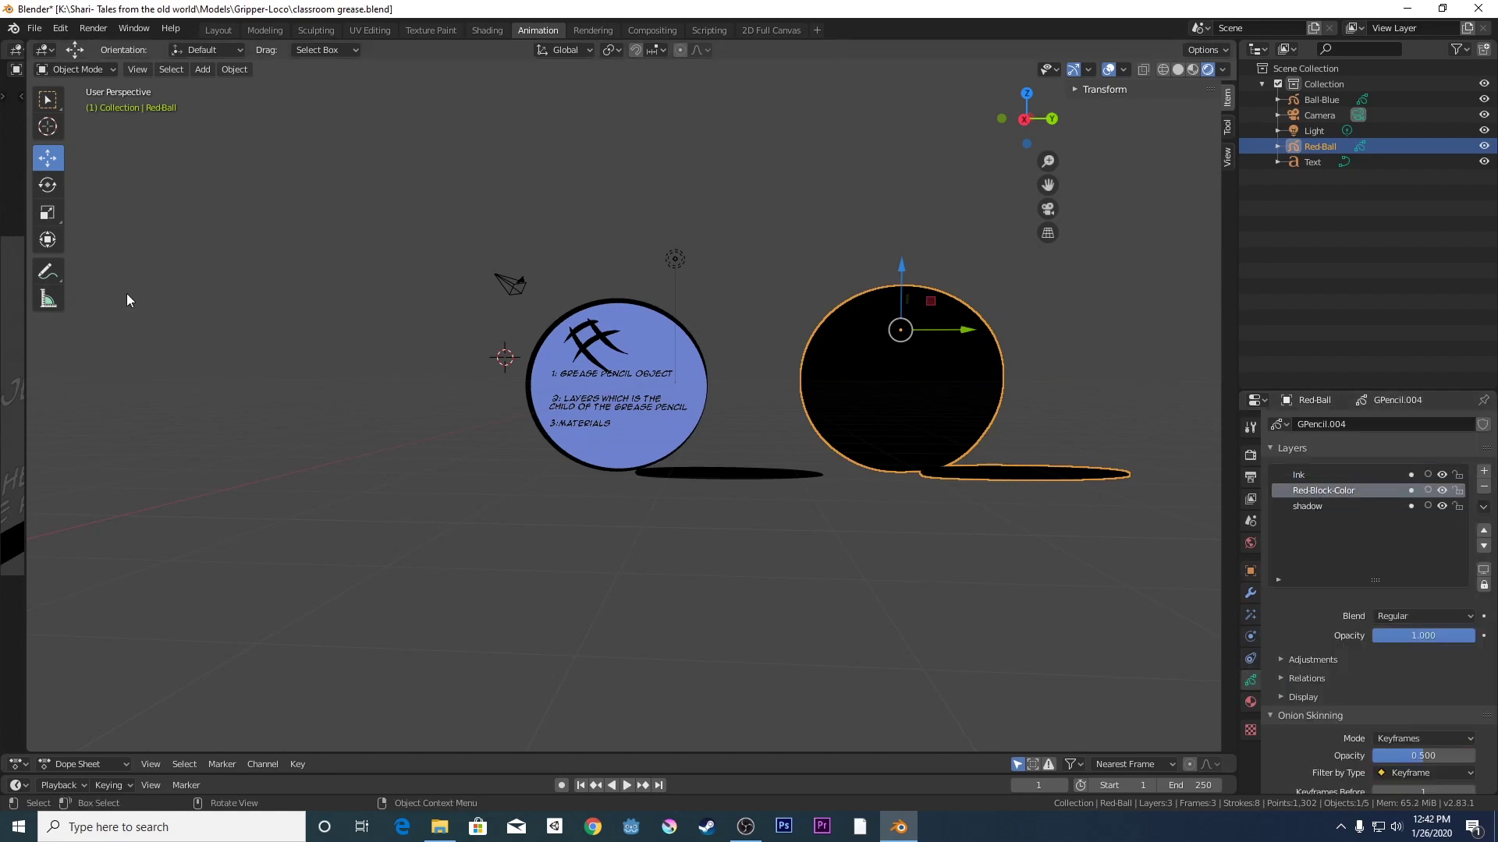
{"action": "left_click", "coordinate": [99, 68]}
{"action": "left_click", "coordinate": [87, 137]}
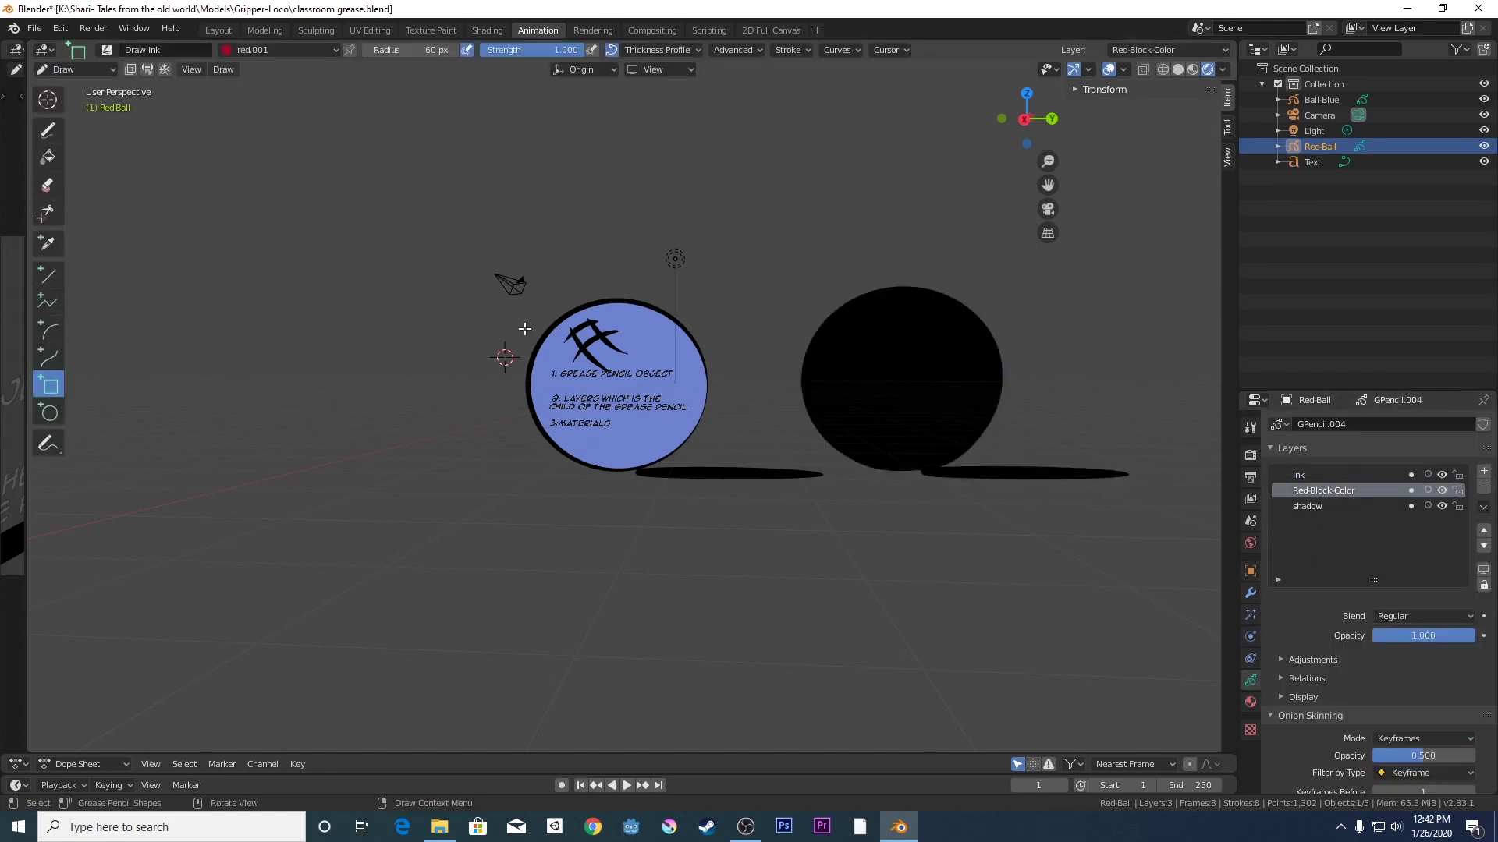
{"action": "left_click", "coordinate": [89, 69]}
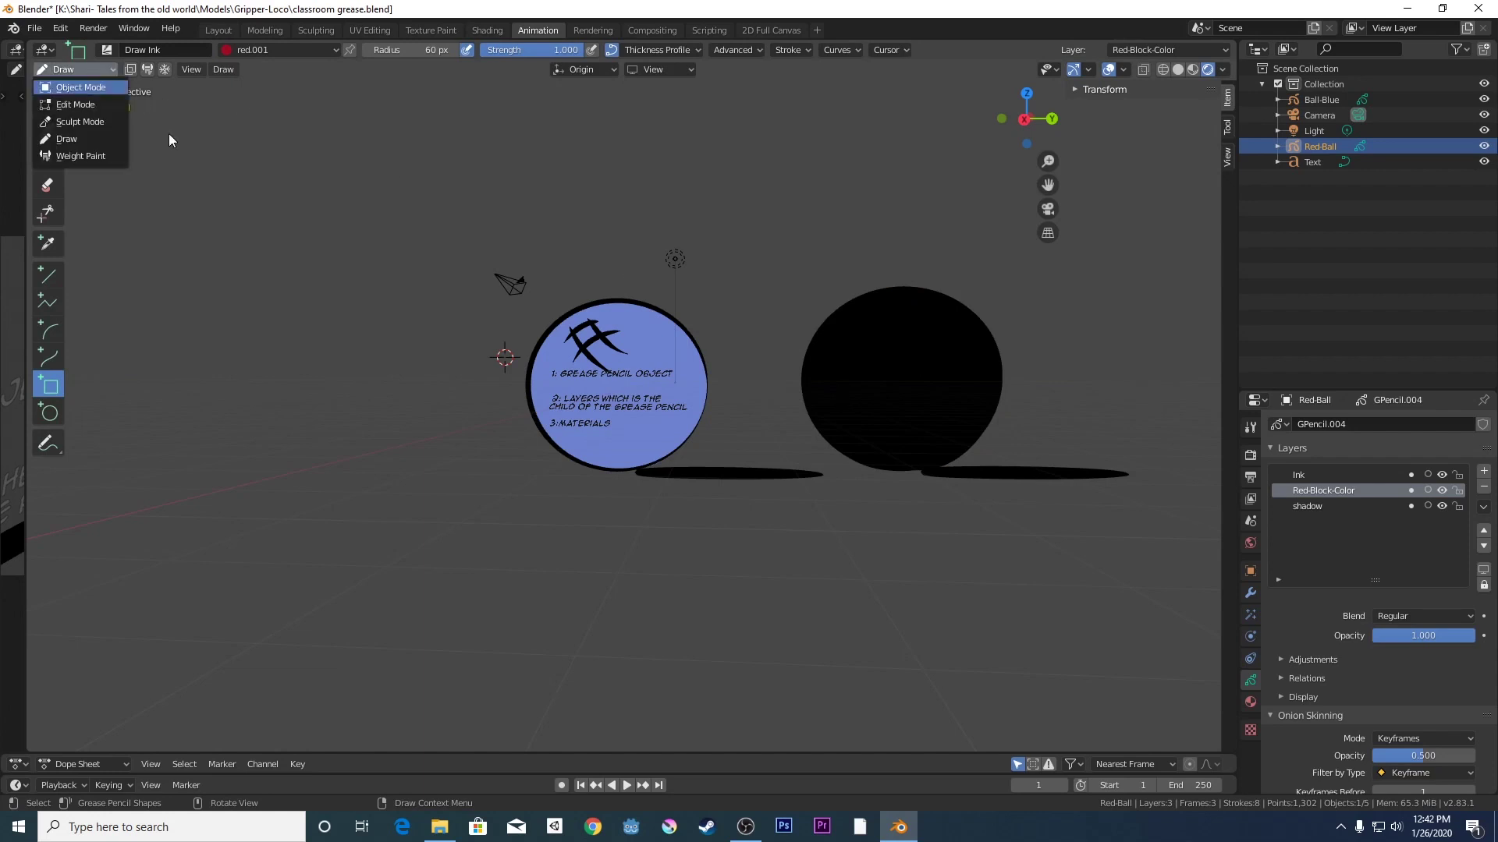
{"action": "key", "text": "Return"}
{"action": "left_click", "coordinate": [78, 69]}
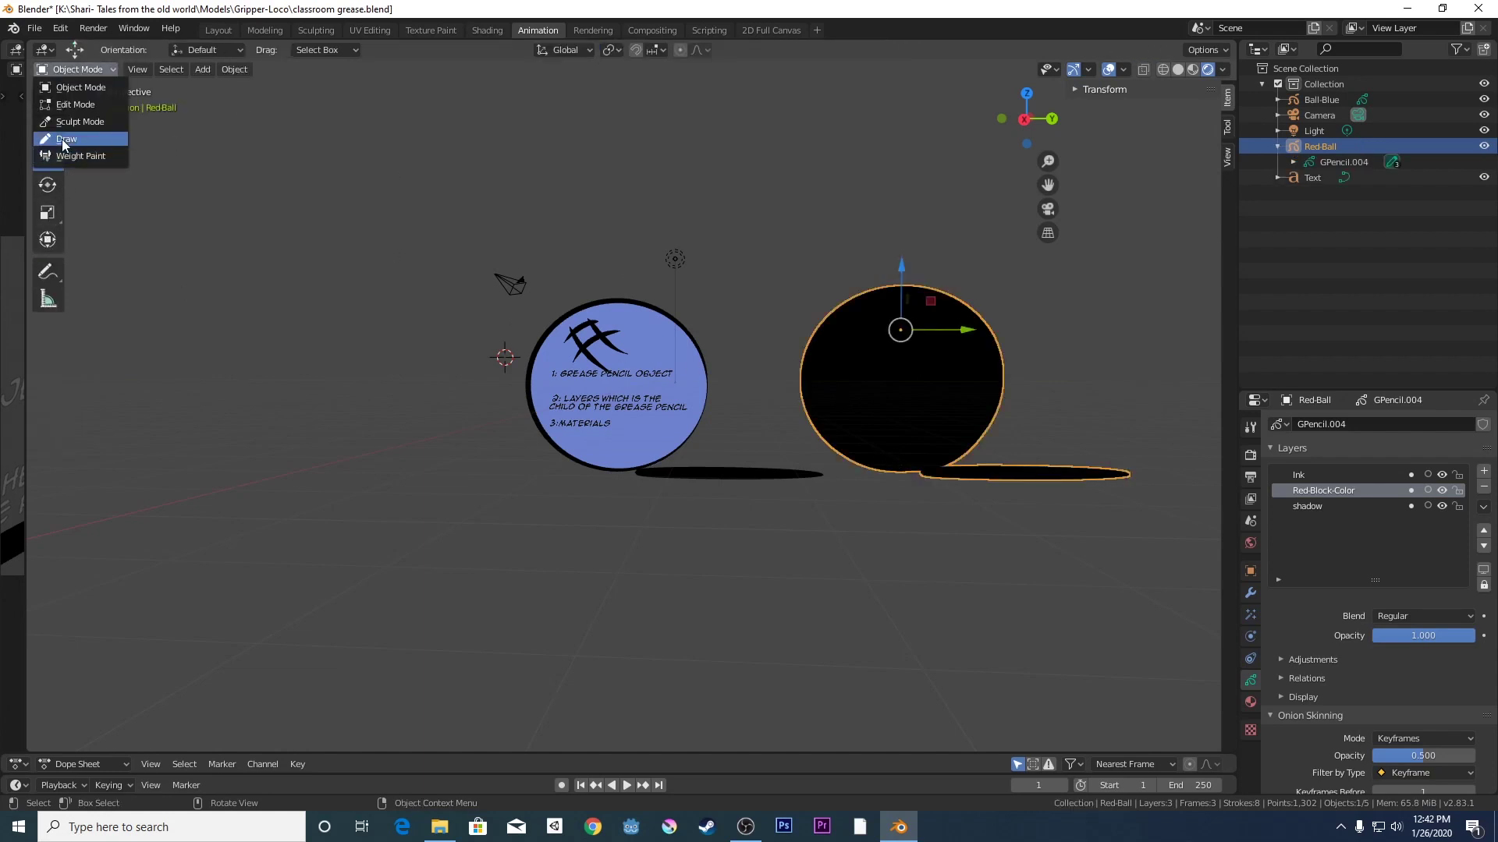
{"action": "left_click", "coordinate": [62, 138]}
{"action": "left_click", "coordinate": [52, 158]}
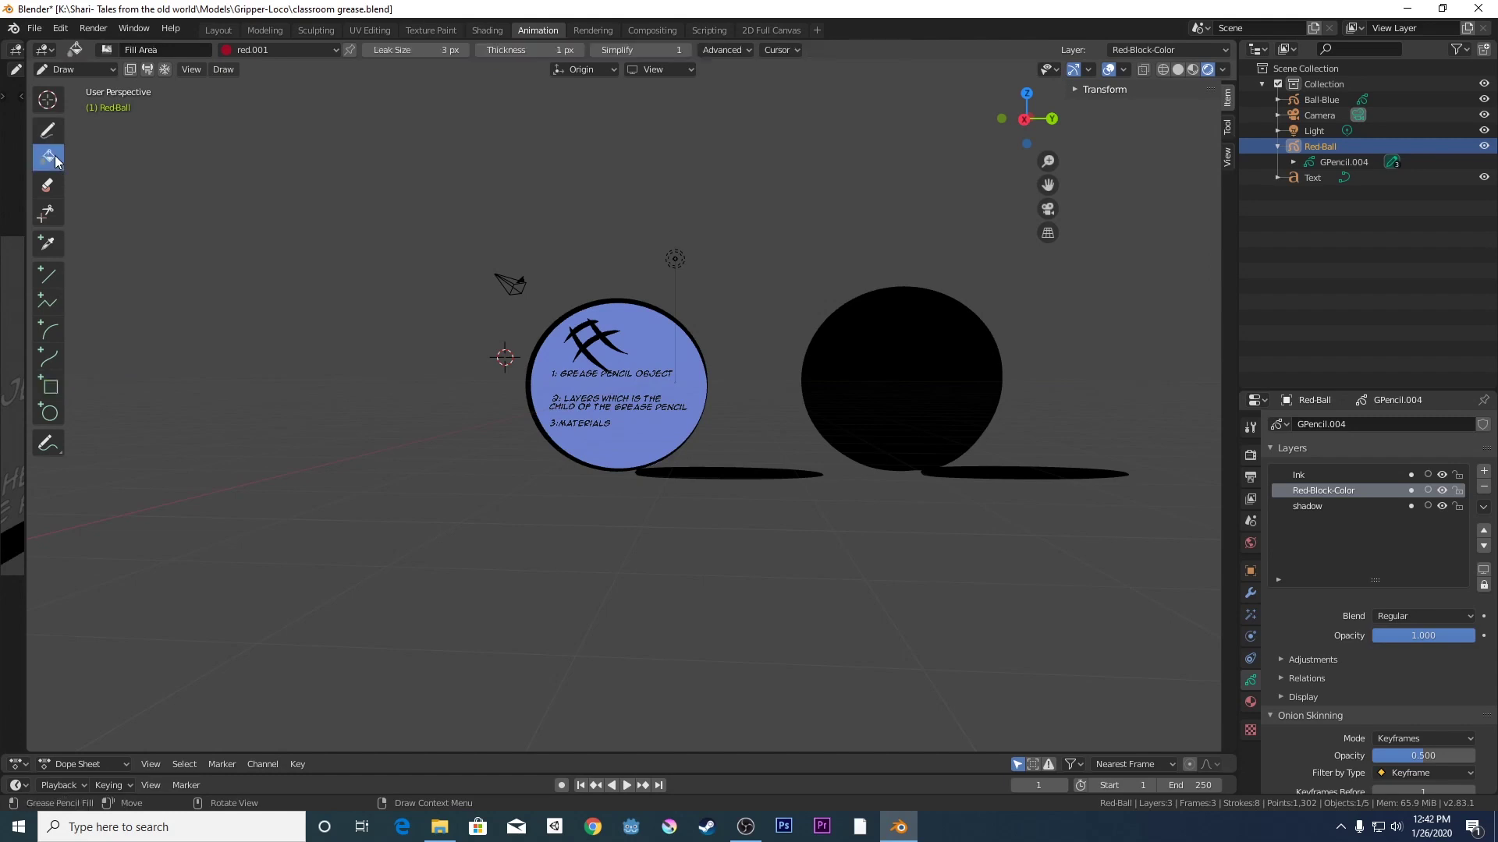
{"action": "left_click", "coordinate": [837, 394]}
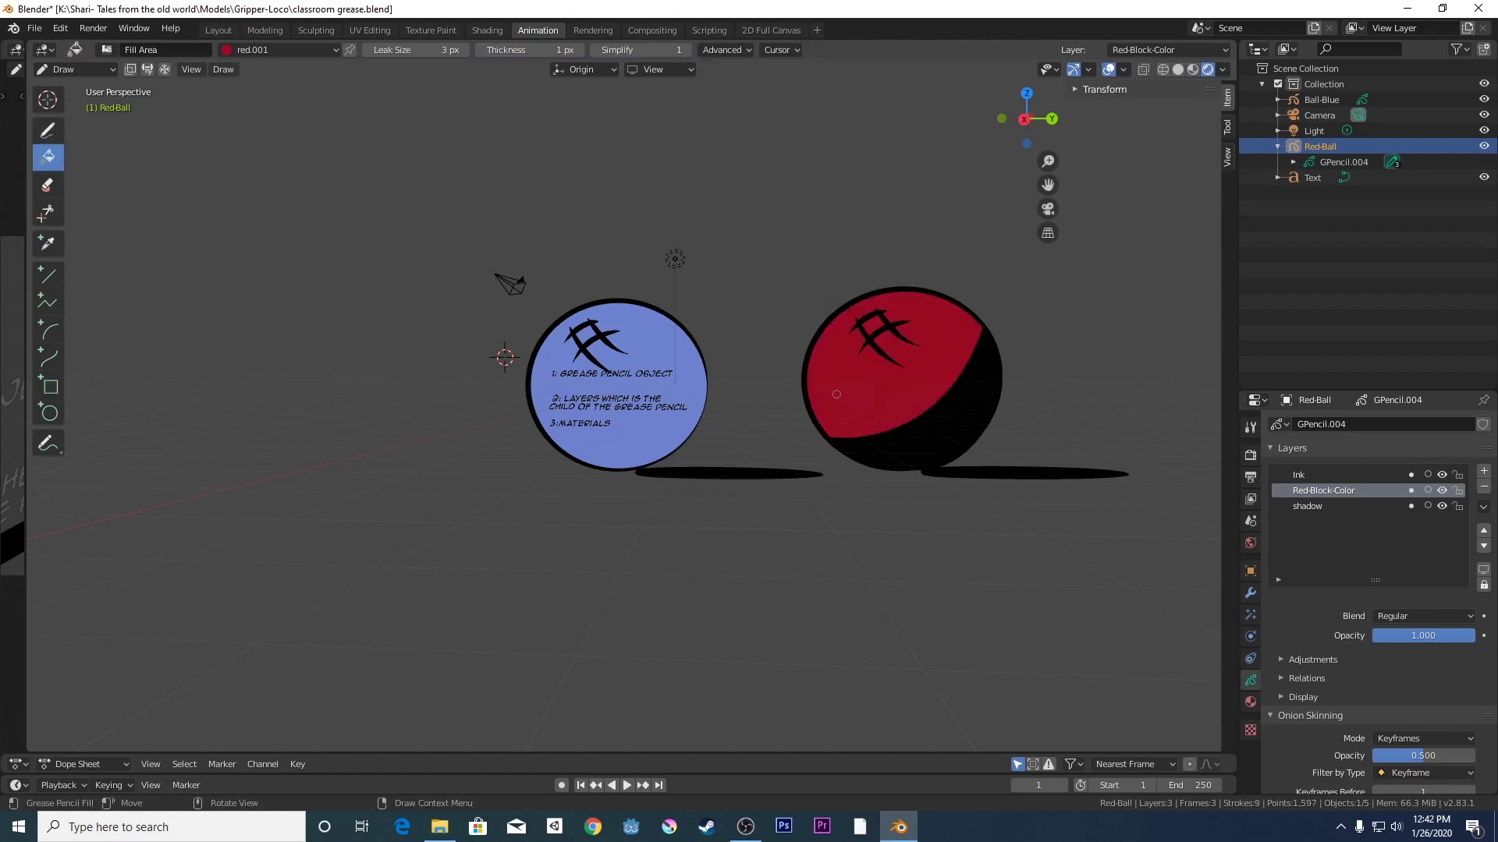
- Fill the remaining dark lower area of the Red-Ball drawing with the red.001 material
{"action": "scroll", "coordinate": [1006, 503], "scroll_direction": "up", "scroll_amount": 1}
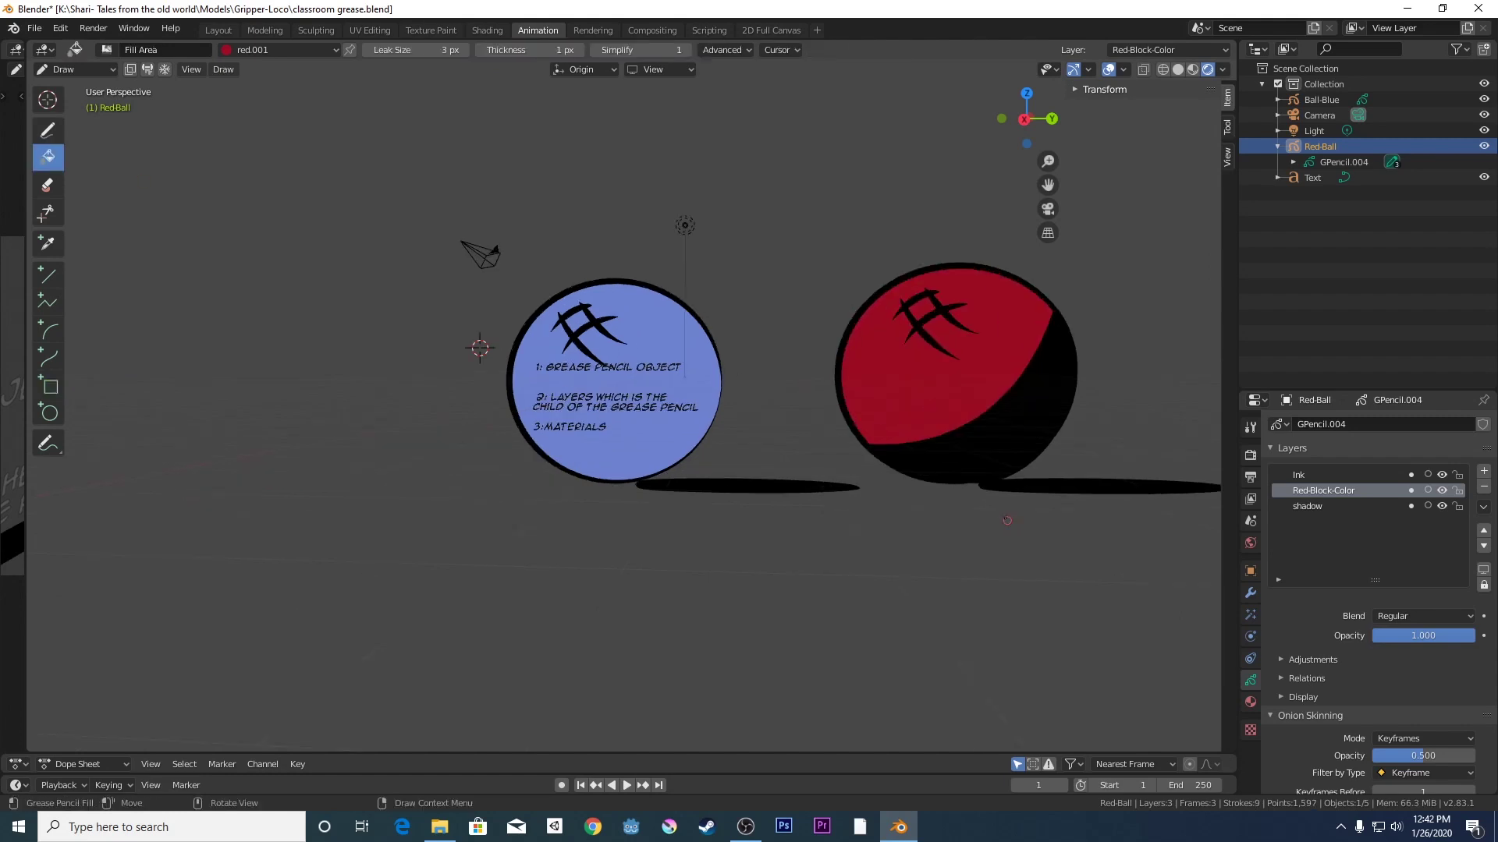
{"action": "left_click", "coordinate": [984, 453]}
{"action": "scroll", "coordinate": [932, 435], "scroll_direction": "up", "scroll_amount": 2}
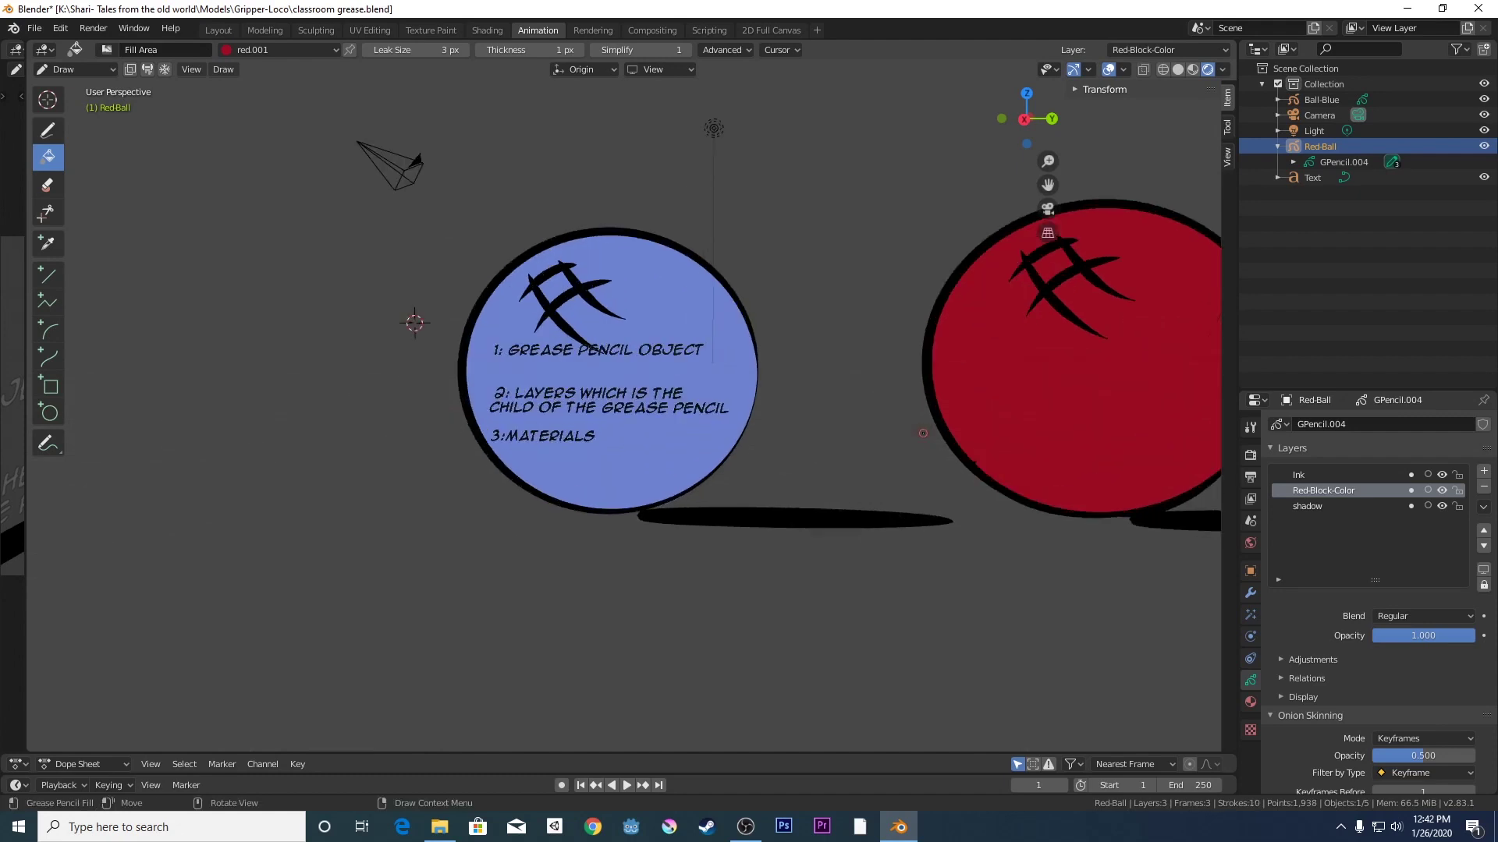
{"action": "scroll", "coordinate": [928, 433], "scroll_direction": "down", "scroll_amount": 3}
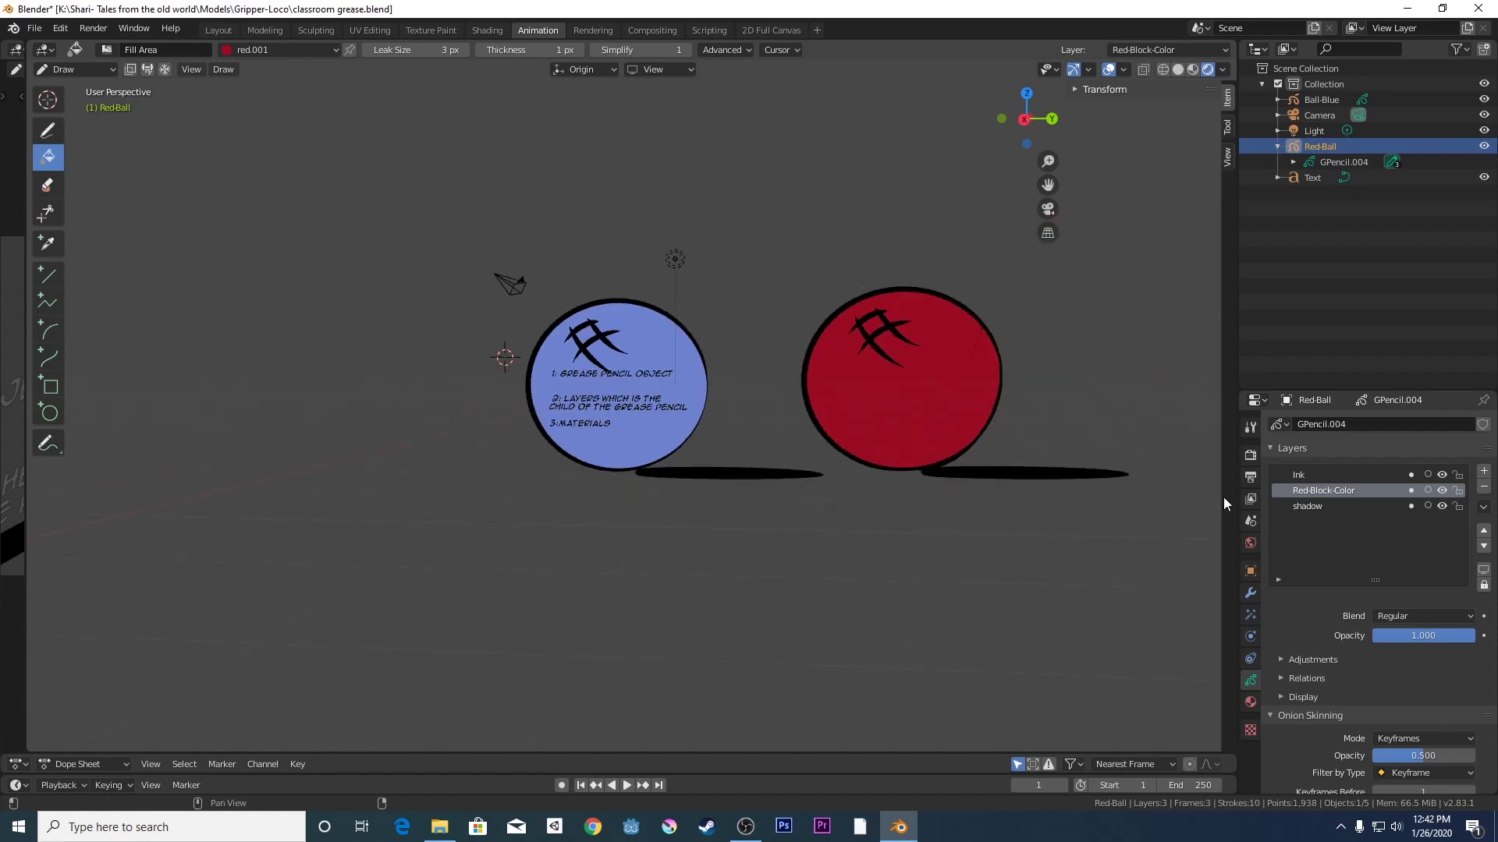
- Go through the Red-Ball object's Ink, Red-Block-Color and shadow layers and compare them with the drawing
{"action": "left_click", "coordinate": [1340, 477]}
{"action": "left_click", "coordinate": [1331, 490]}
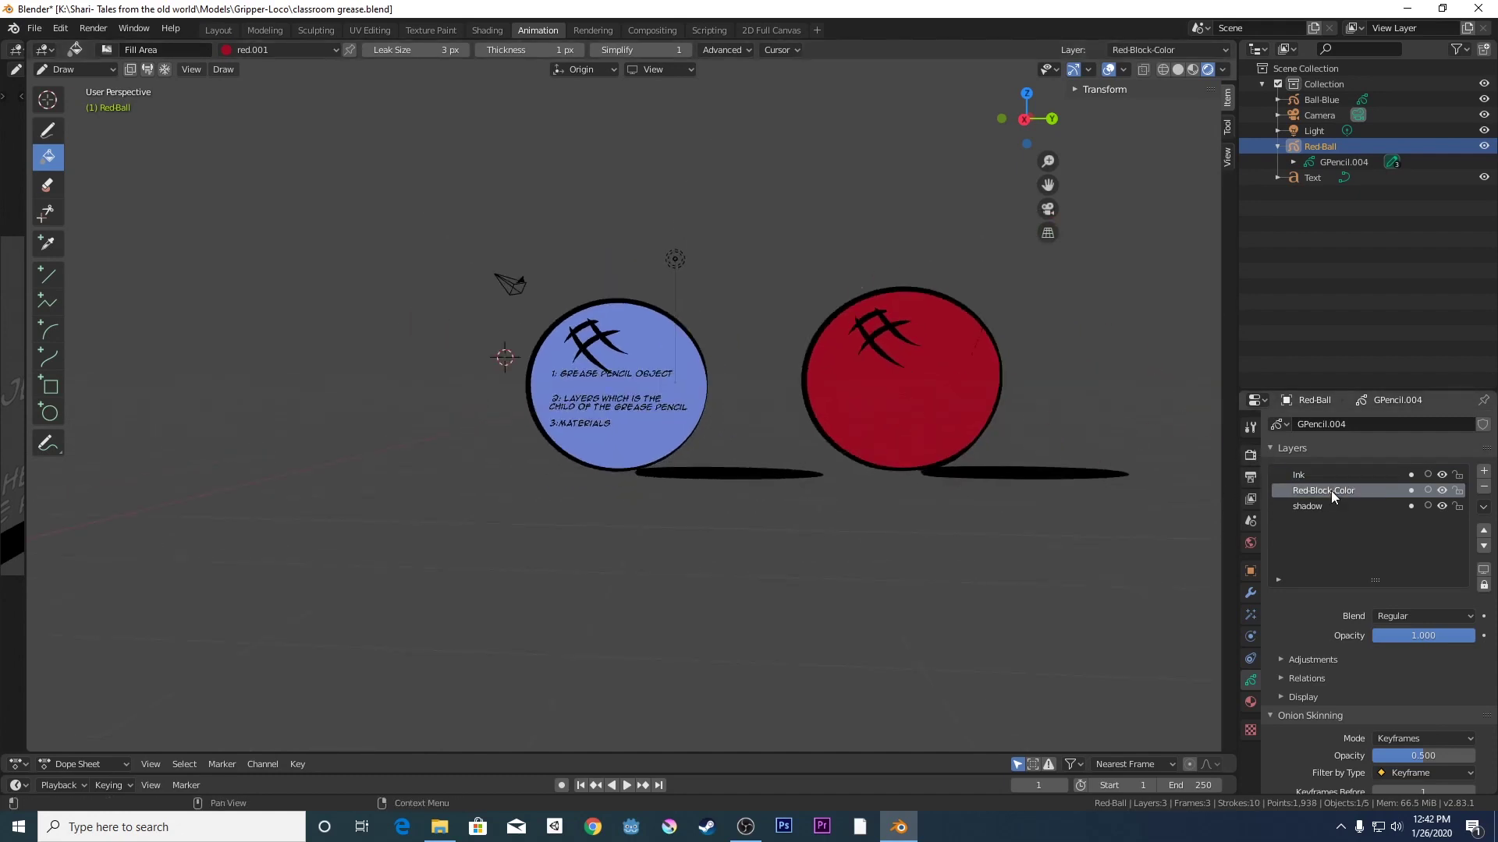
{"action": "left_click", "coordinate": [1315, 508]}
{"action": "left_click", "coordinate": [1315, 491]}
{"action": "left_click", "coordinate": [1304, 475]}
{"action": "left_click", "coordinate": [1304, 492]}
{"action": "left_click", "coordinate": [1310, 507]}
{"action": "left_click", "coordinate": [1309, 489]}
{"action": "left_click", "coordinate": [1309, 475]}
{"action": "left_click", "coordinate": [1309, 489]}
{"action": "left_click", "coordinate": [1304, 507]}
{"action": "scroll", "coordinate": [990, 397], "scroll_direction": "down", "scroll_amount": 3}
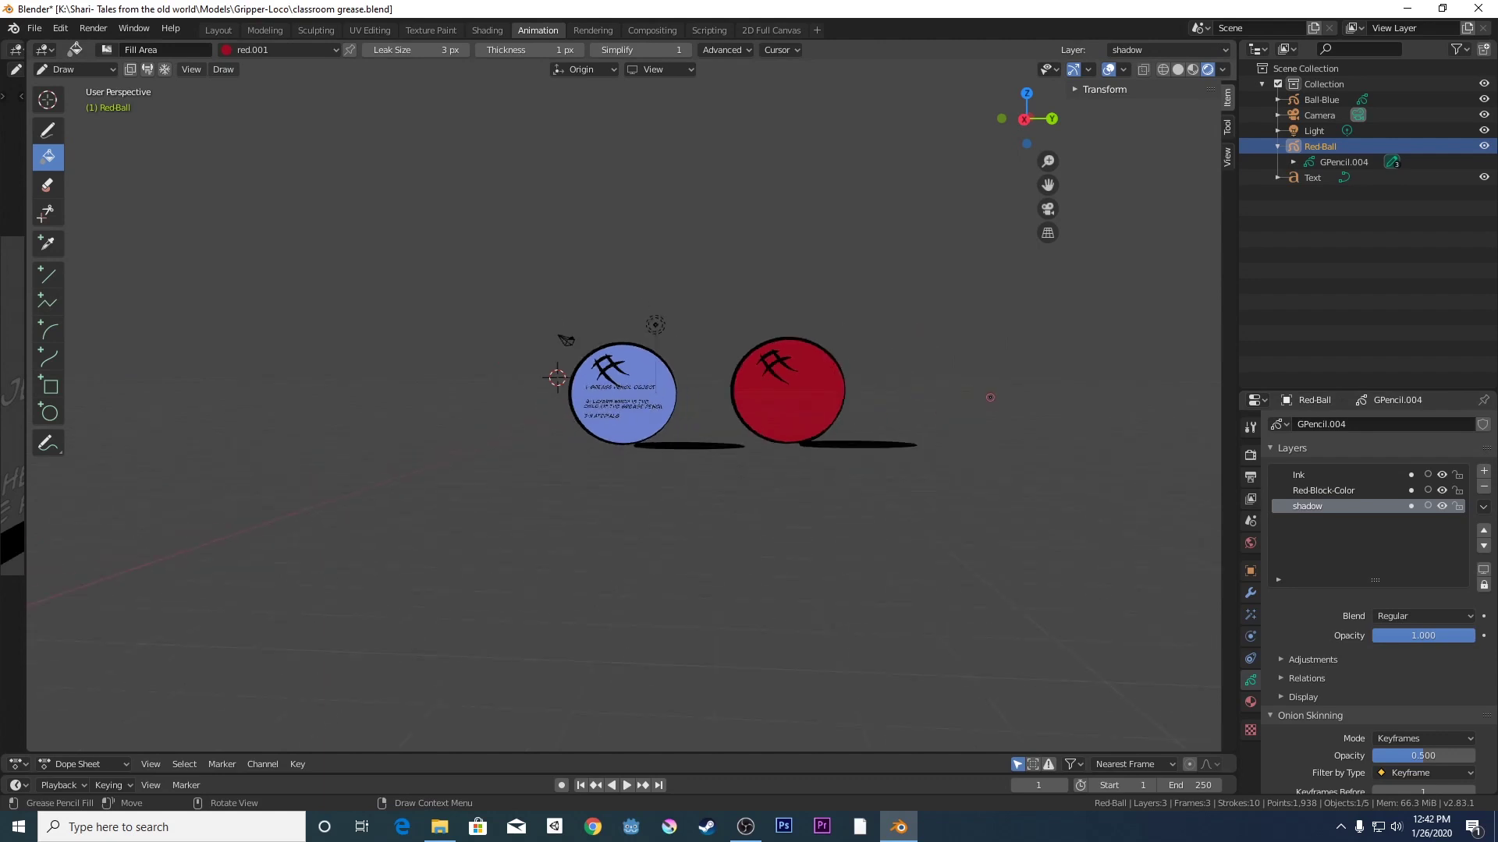
{"action": "scroll", "coordinate": [990, 397], "scroll_direction": "up", "scroll_amount": 5}
{"action": "scroll", "coordinate": [990, 397], "scroll_direction": "down", "scroll_amount": 3}
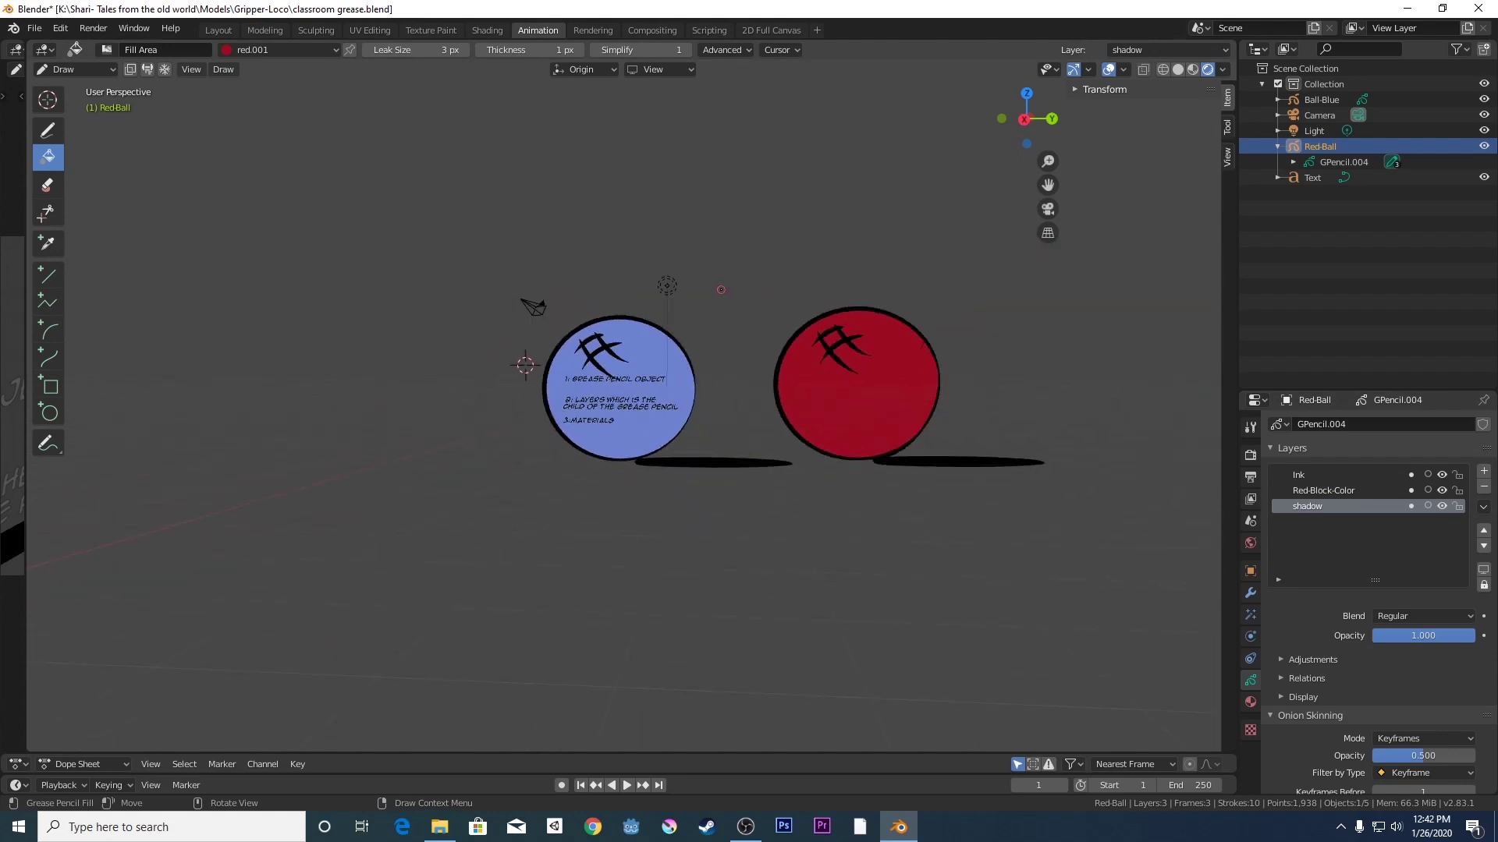
- Examine the grease pencil data and layers nested under Red-Ball in the scene hierarchy
{"action": "left_click", "coordinate": [1278, 148]}
{"action": "scroll", "coordinate": [639, 357], "scroll_direction": "up", "scroll_amount": 2}
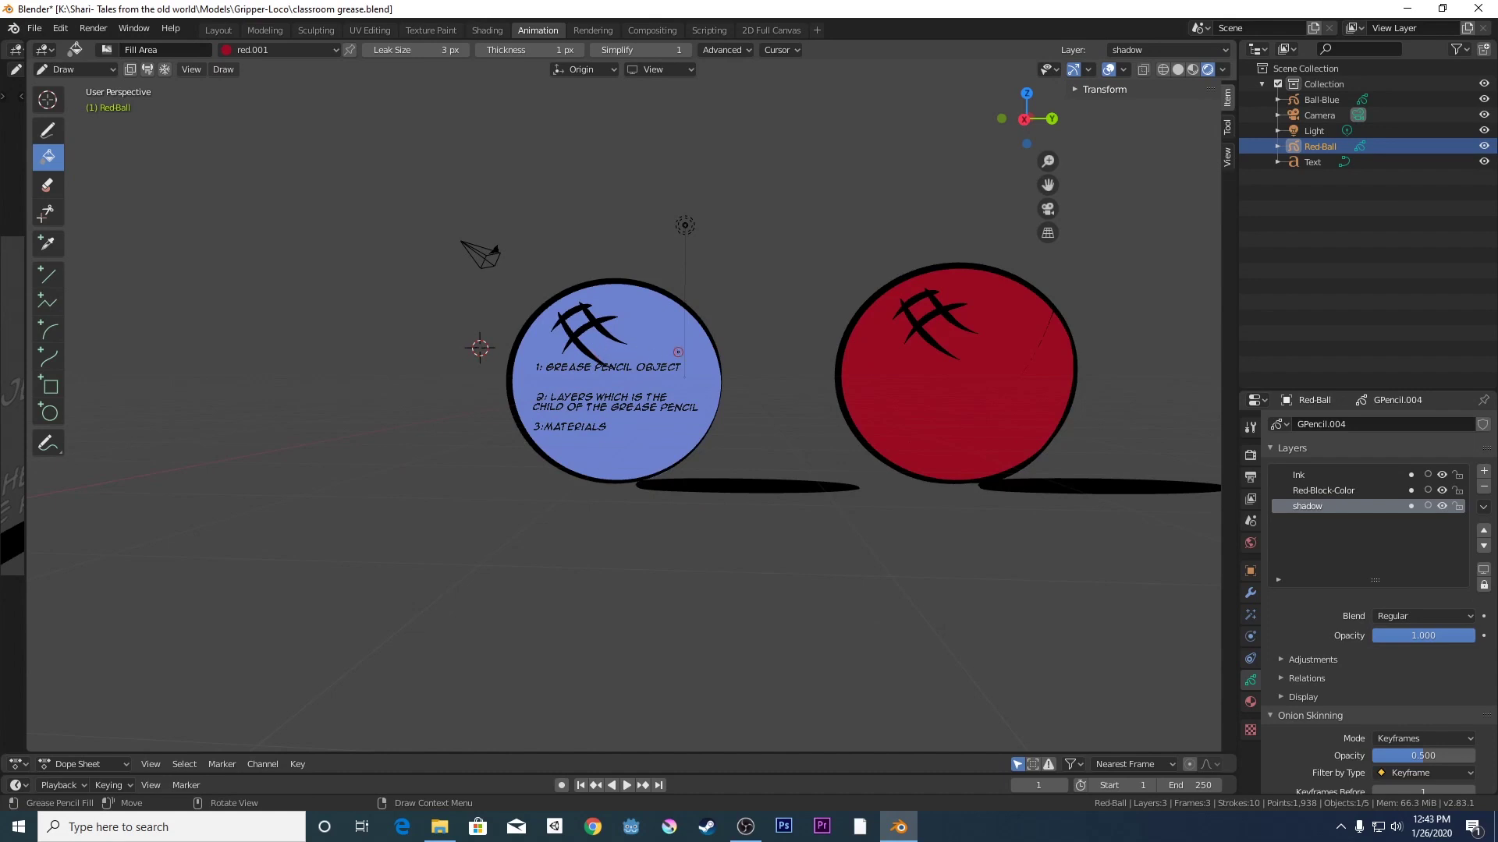
{"action": "middle_click_drag", "start_coordinate": [677, 352], "coordinate": [643, 377]}
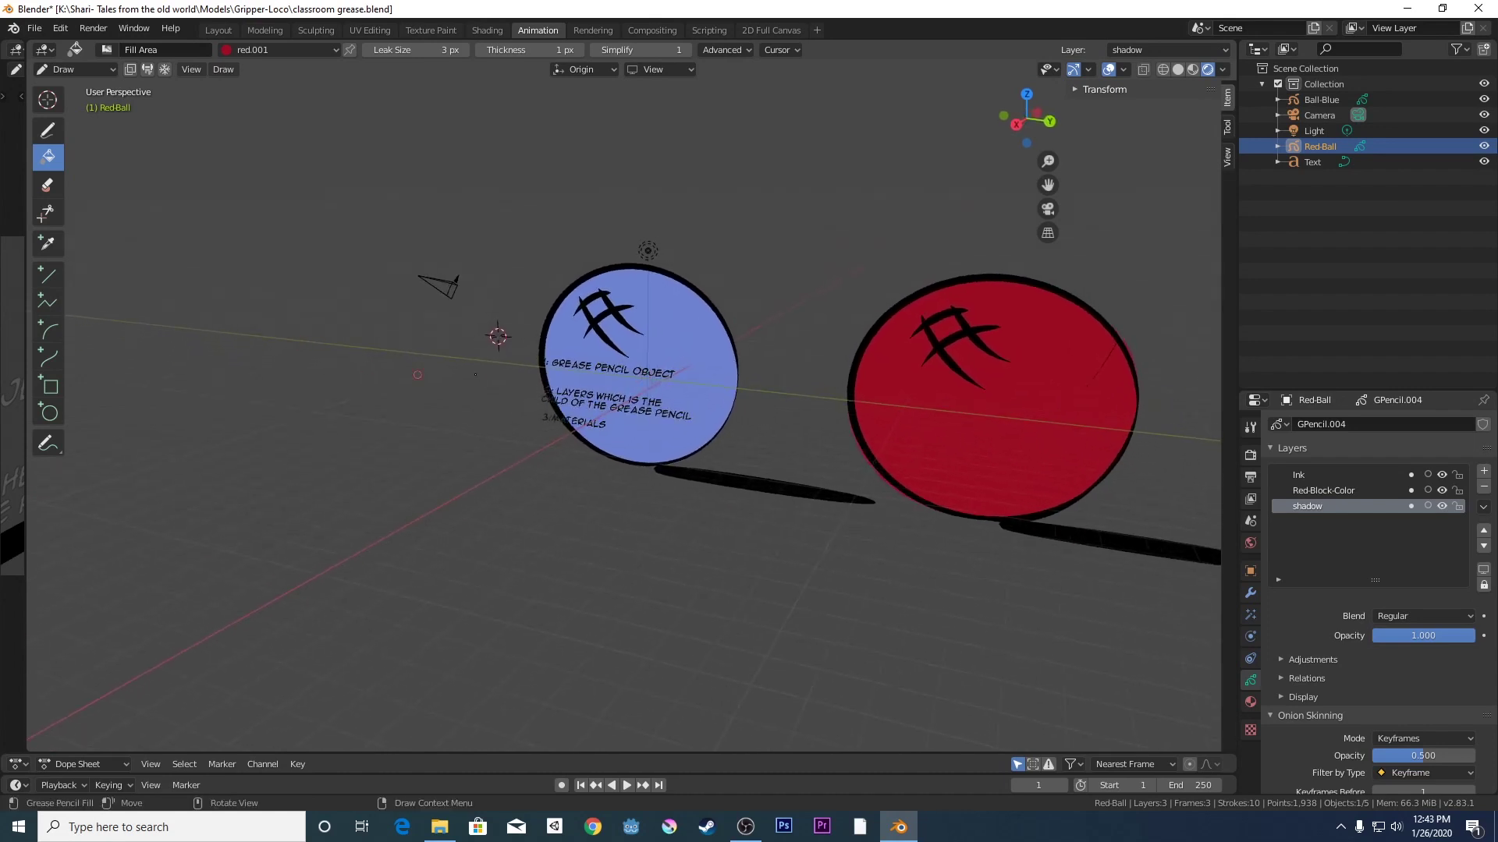
{"action": "left_click", "coordinate": [1276, 147]}
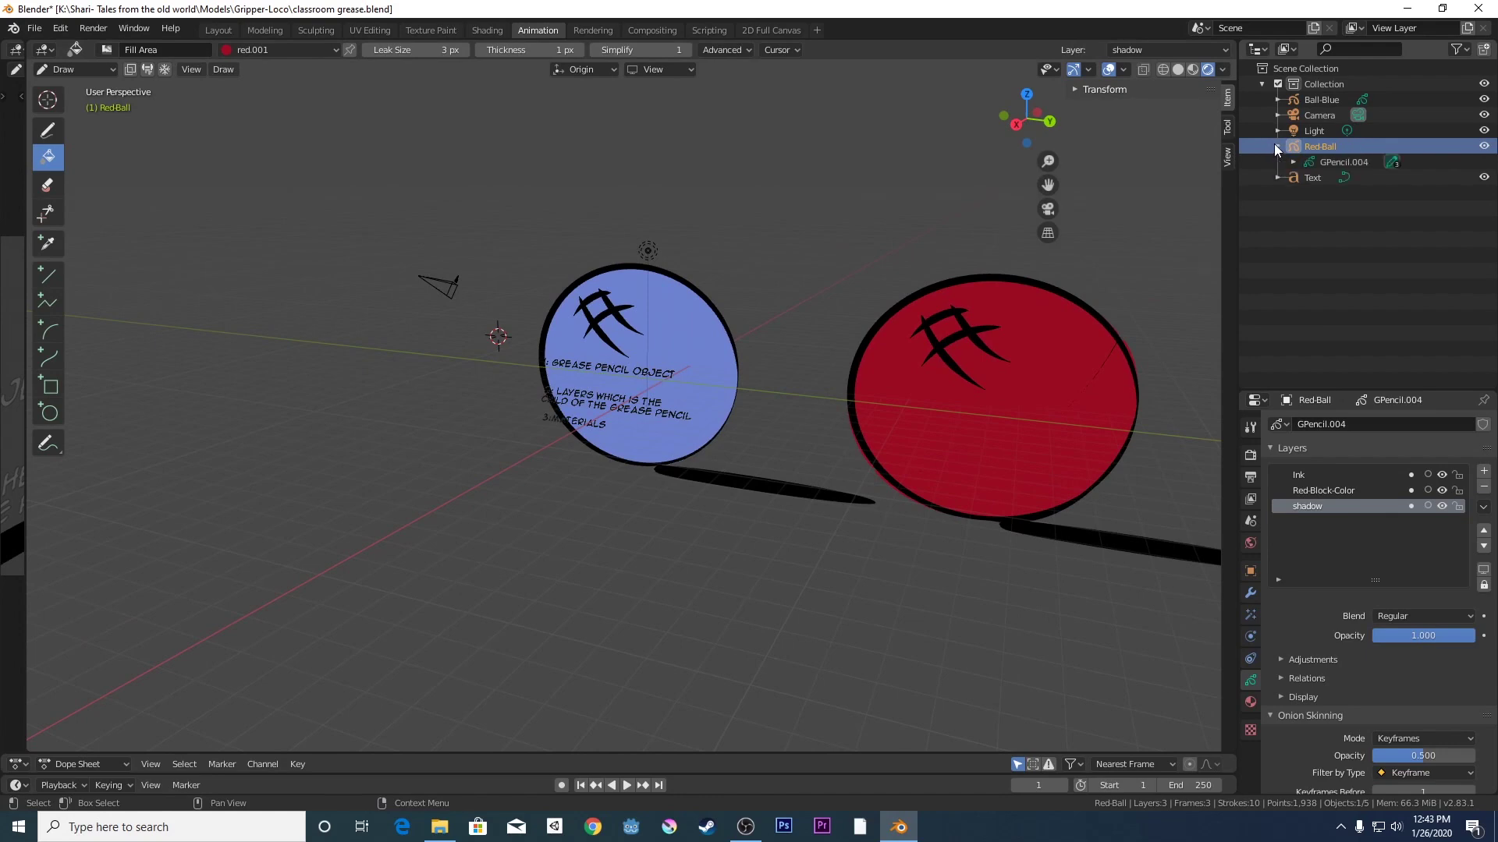
{"action": "left_click", "coordinate": [1291, 163]}
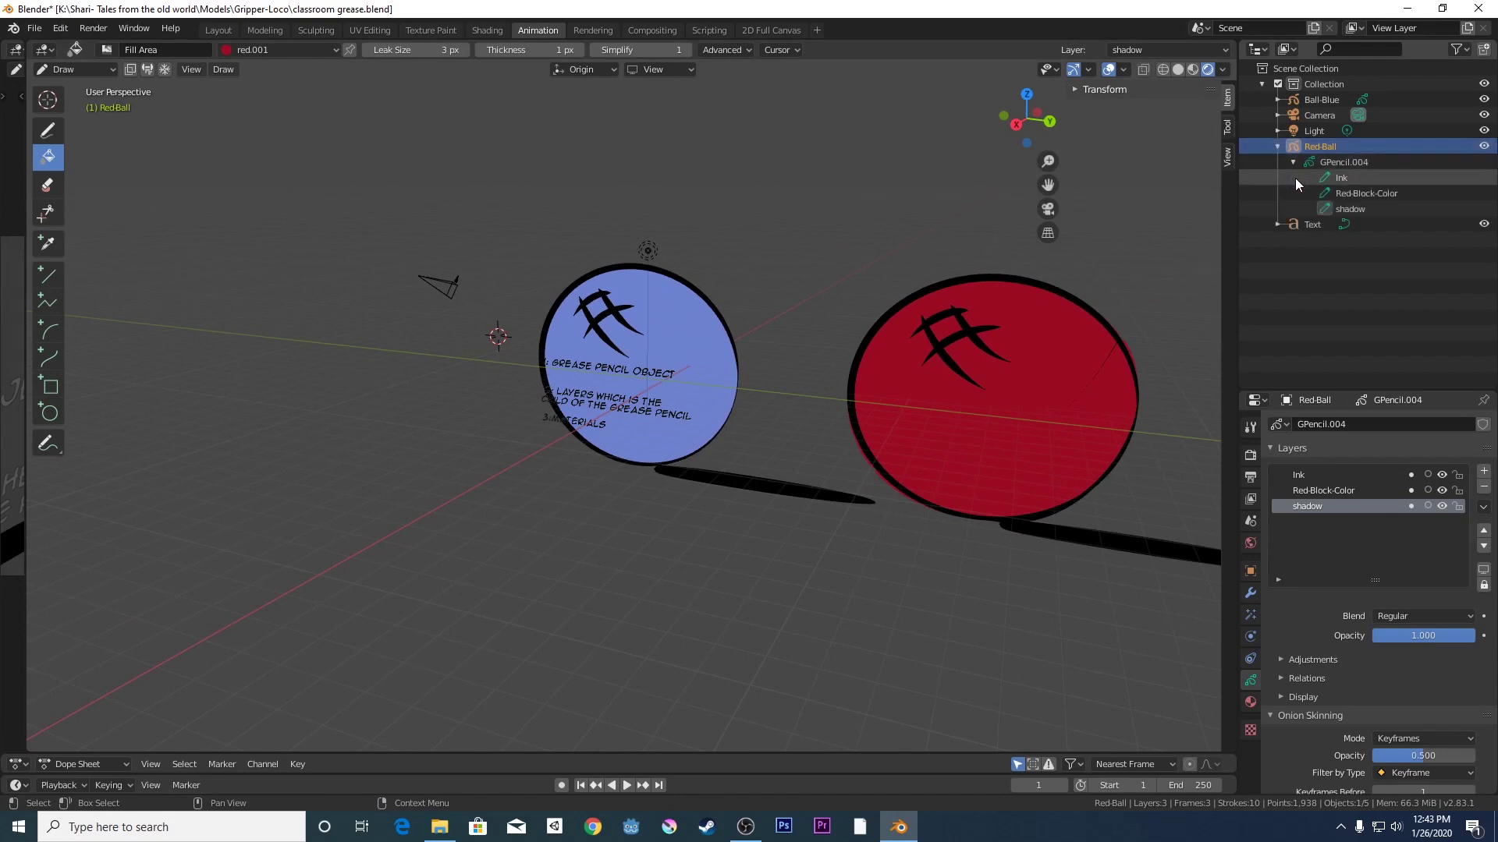
{"action": "left_click", "coordinate": [1276, 147]}
{"action": "scroll", "coordinate": [922, 306], "scroll_direction": "down", "scroll_amount": 3}
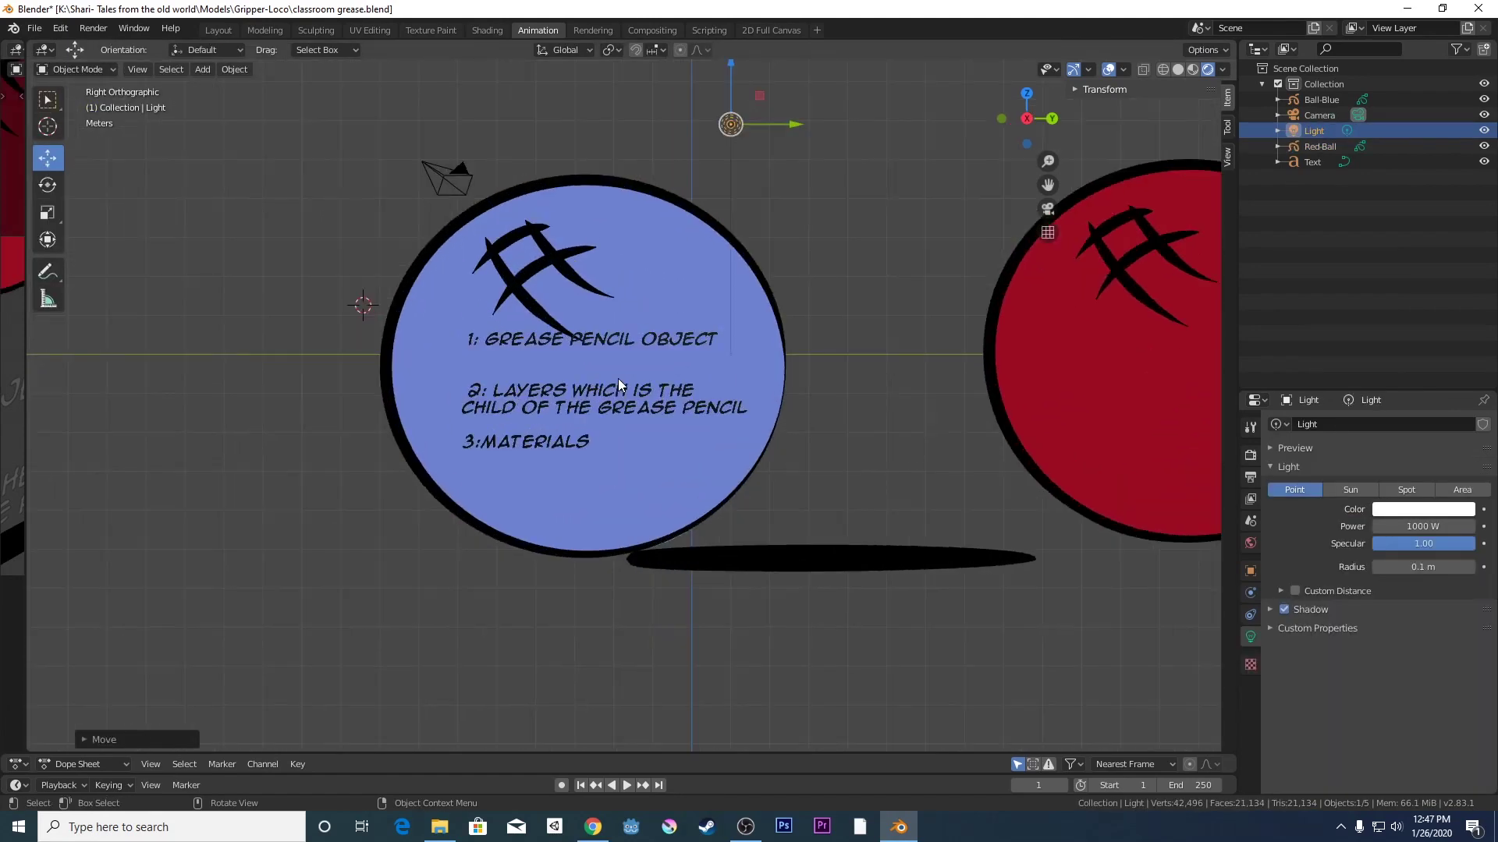
- Select the Ball-Blue object and move it up along Z by about a quarter of the ball's height
{"action": "scroll", "coordinate": [617, 377], "scroll_direction": "down", "scroll_amount": 4}
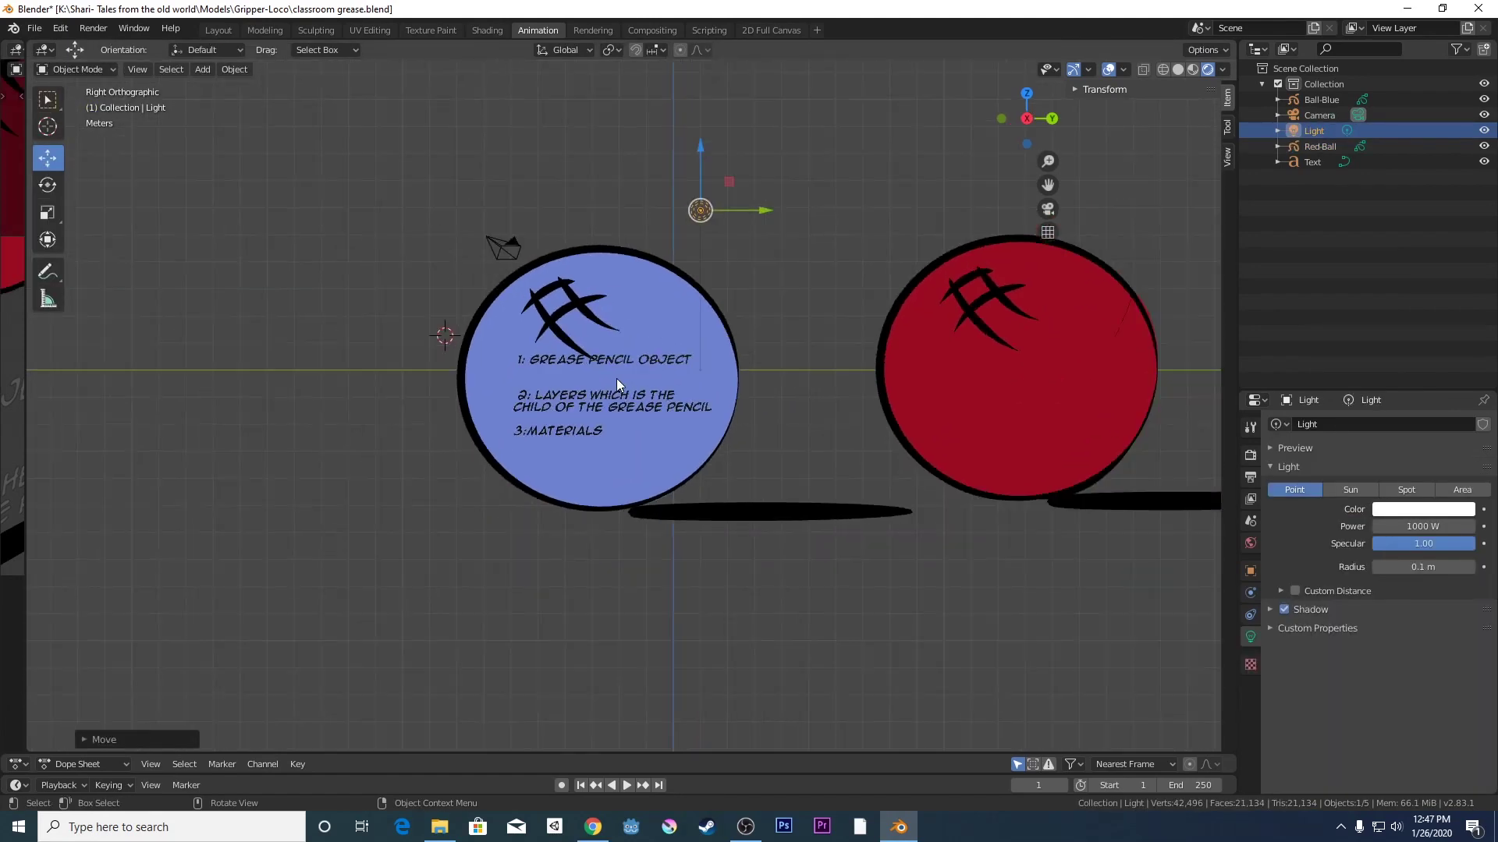
{"action": "scroll", "coordinate": [616, 372], "scroll_direction": "up", "scroll_amount": 2}
{"action": "left_click_drag", "start_coordinate": [1048, 184], "coordinate": [915, 299]}
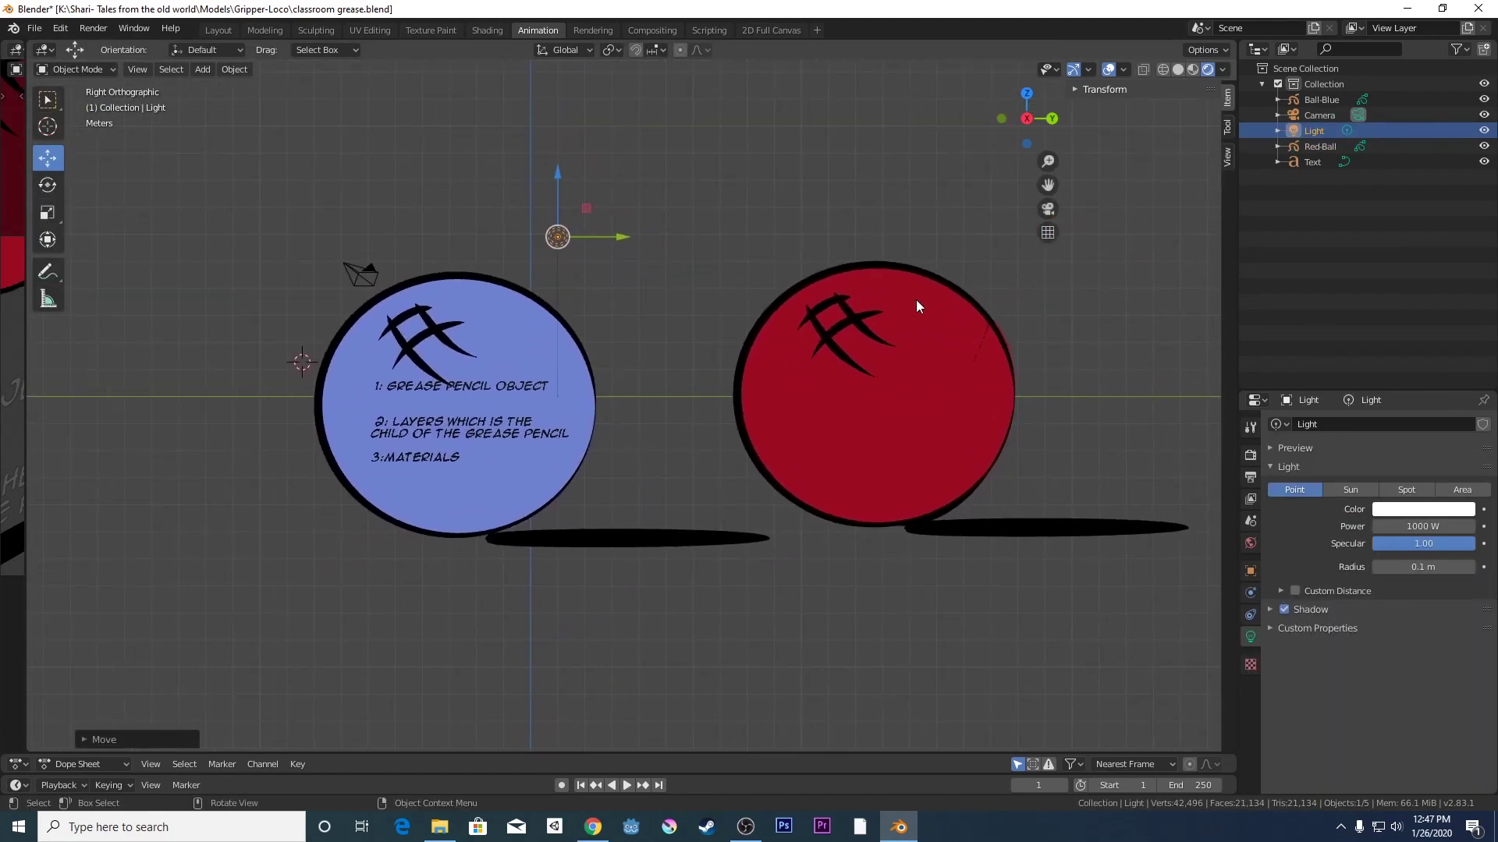
{"action": "left_click", "coordinate": [585, 431]}
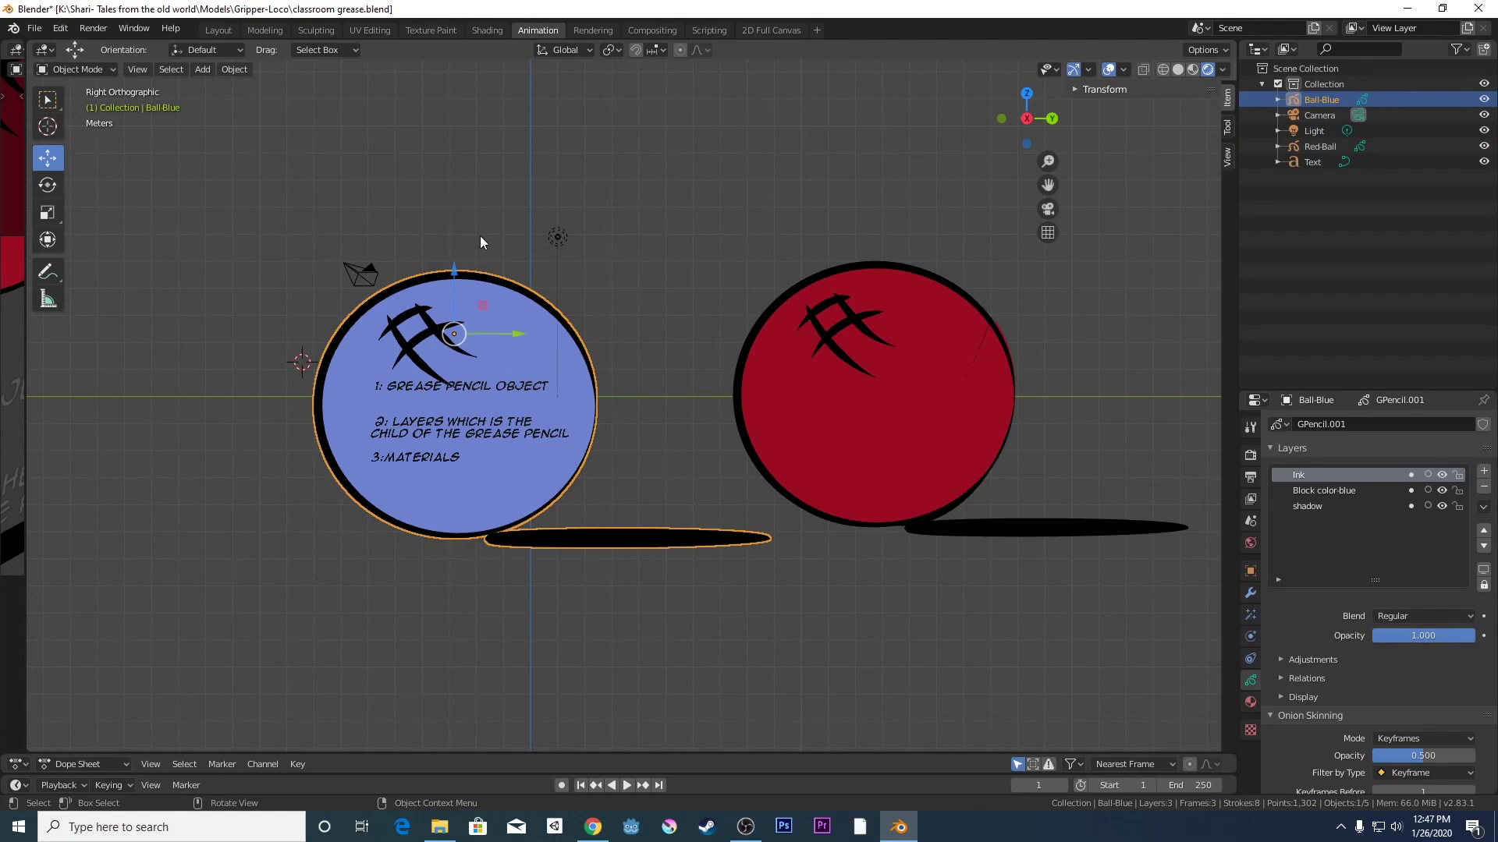
{"action": "scroll", "coordinate": [489, 392], "scroll_direction": "up", "scroll_amount": 3}
{"action": "scroll", "coordinate": [488, 392], "scroll_direction": "down", "scroll_amount": 3}
{"action": "scroll", "coordinate": [516, 385], "scroll_direction": "up", "scroll_amount": 1}
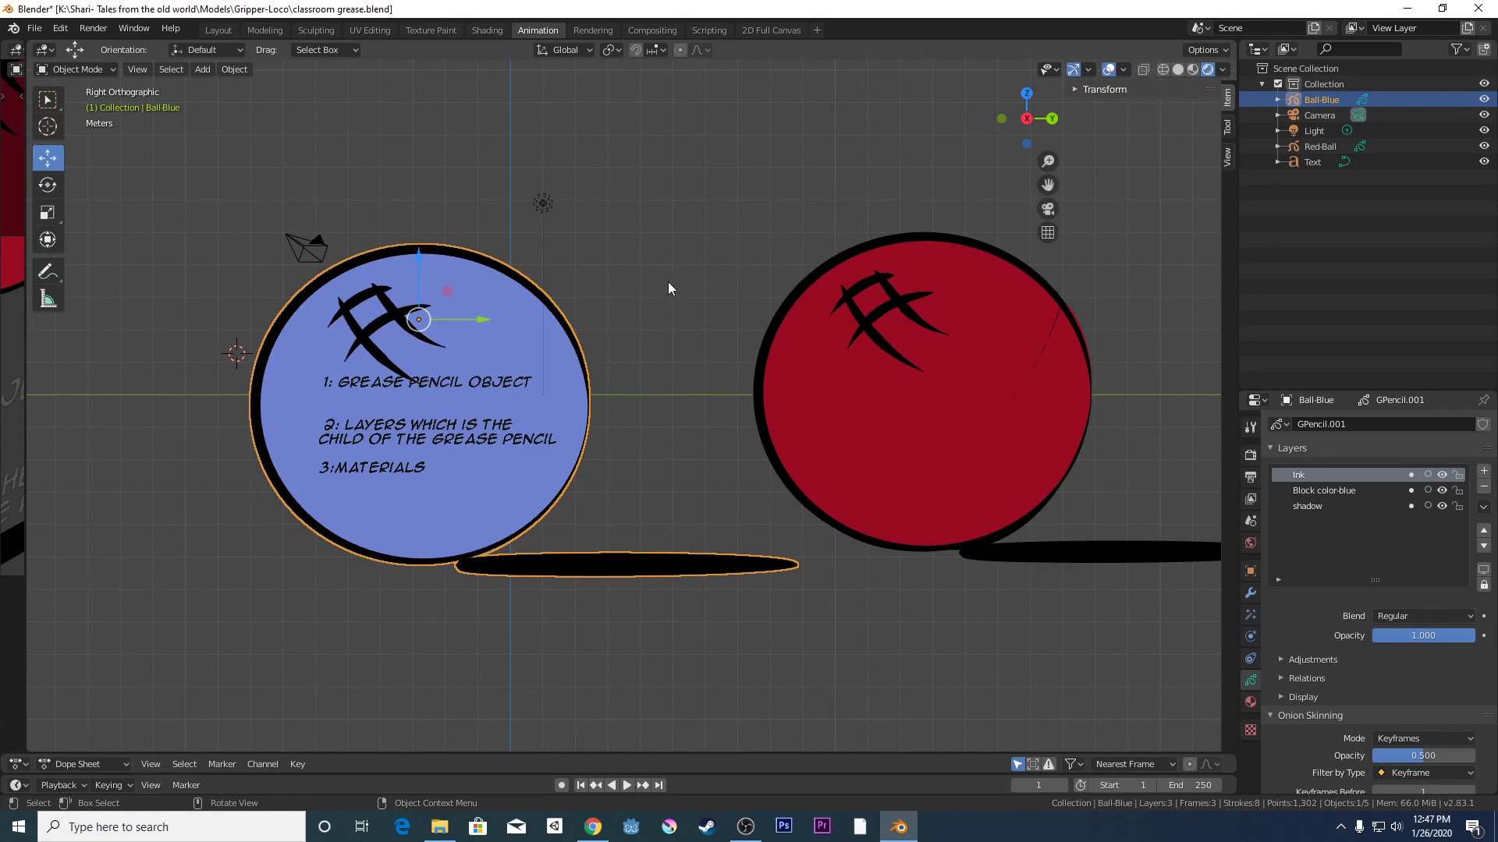
{"action": "scroll", "coordinate": [667, 288], "scroll_direction": "down", "scroll_amount": 2}
{"action": "scroll", "coordinate": [610, 339], "scroll_direction": "up", "scroll_amount": 2}
{"action": "left_click_drag", "start_coordinate": [425, 269], "coordinate": [411, 195]}
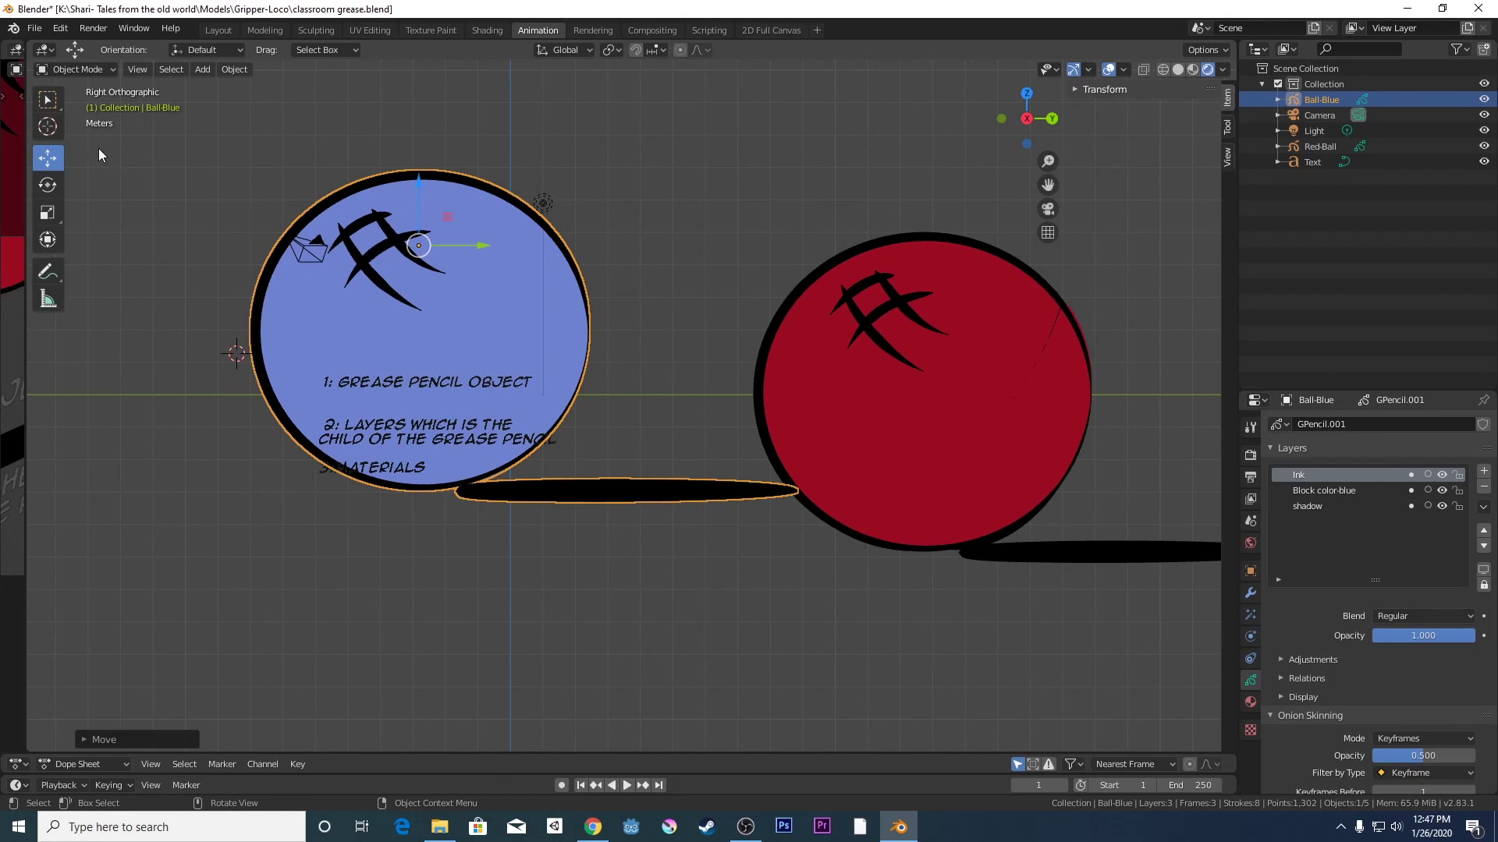
- Place the 3D cursor at the bottom edge of the blue ball and set the Ball-Blue origin to the 3D cursor
{"action": "left_click", "coordinate": [53, 125]}
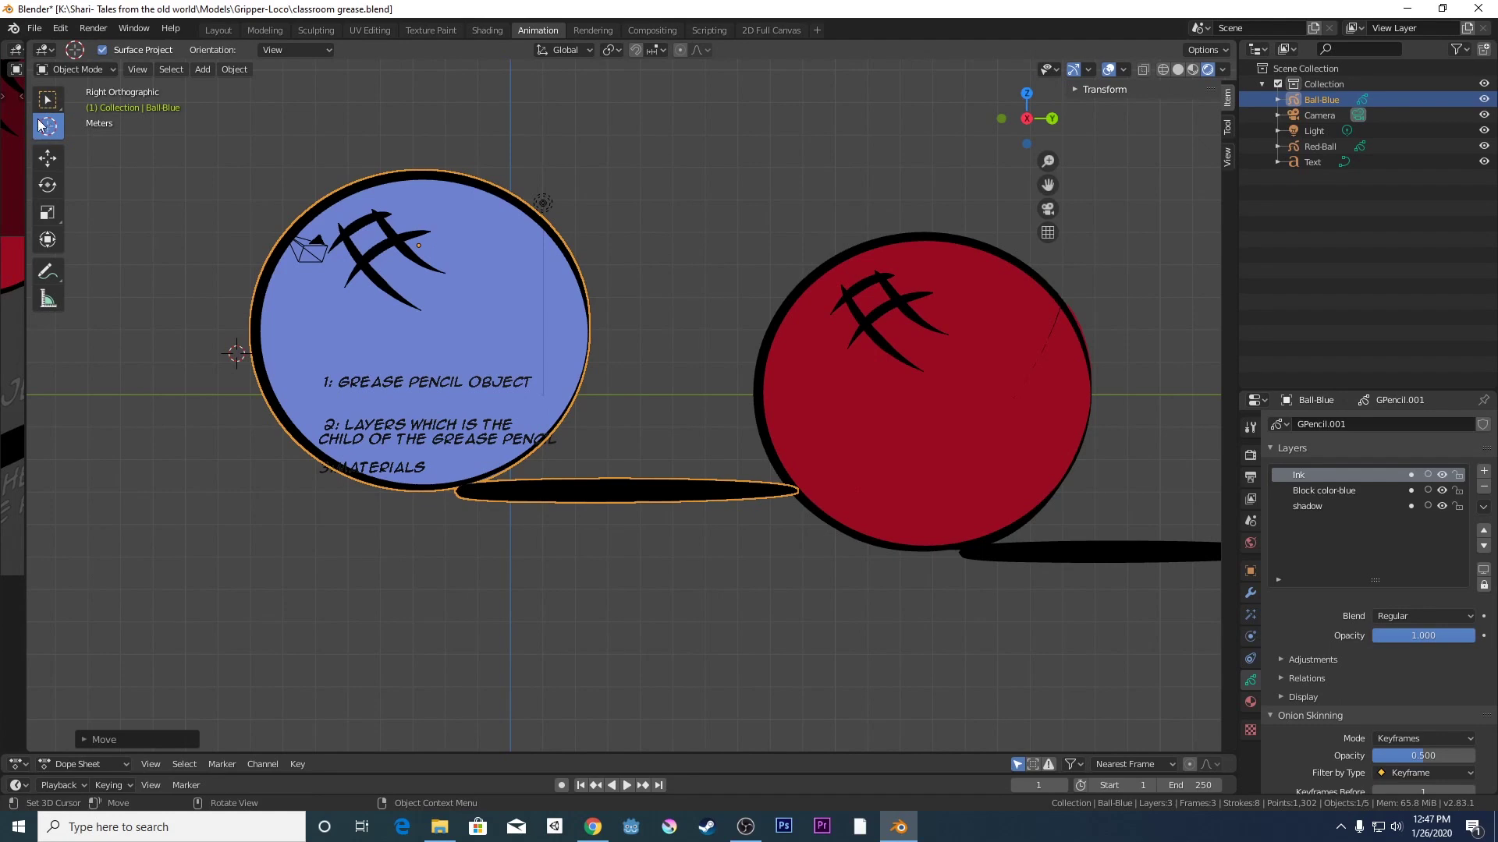
{"action": "left_click", "coordinate": [426, 489]}
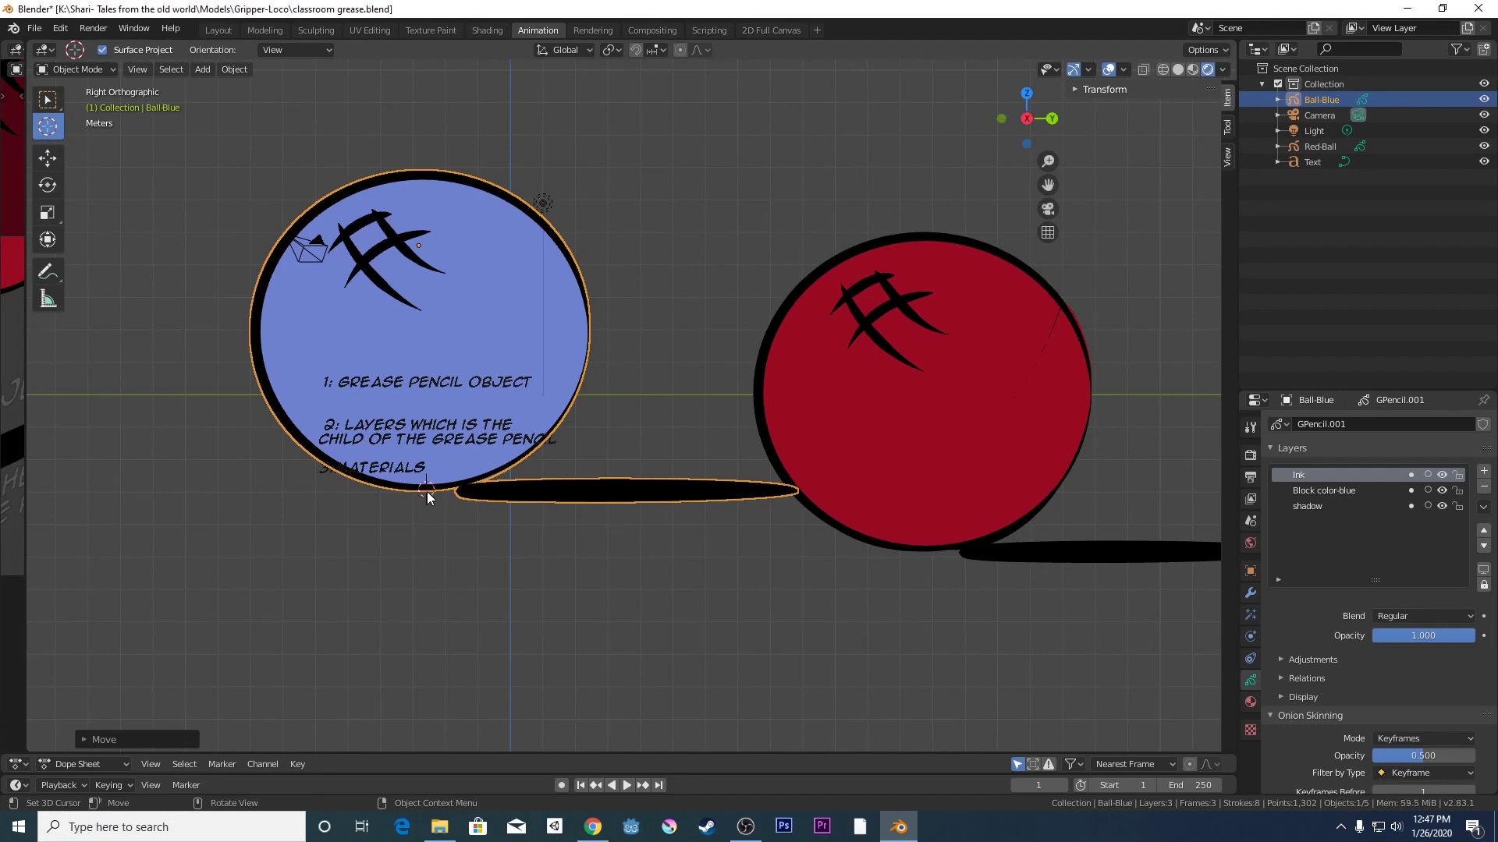
{"action": "right_click", "coordinate": [415, 365]}
{"action": "mouse_move", "coordinate": [388, 409]}
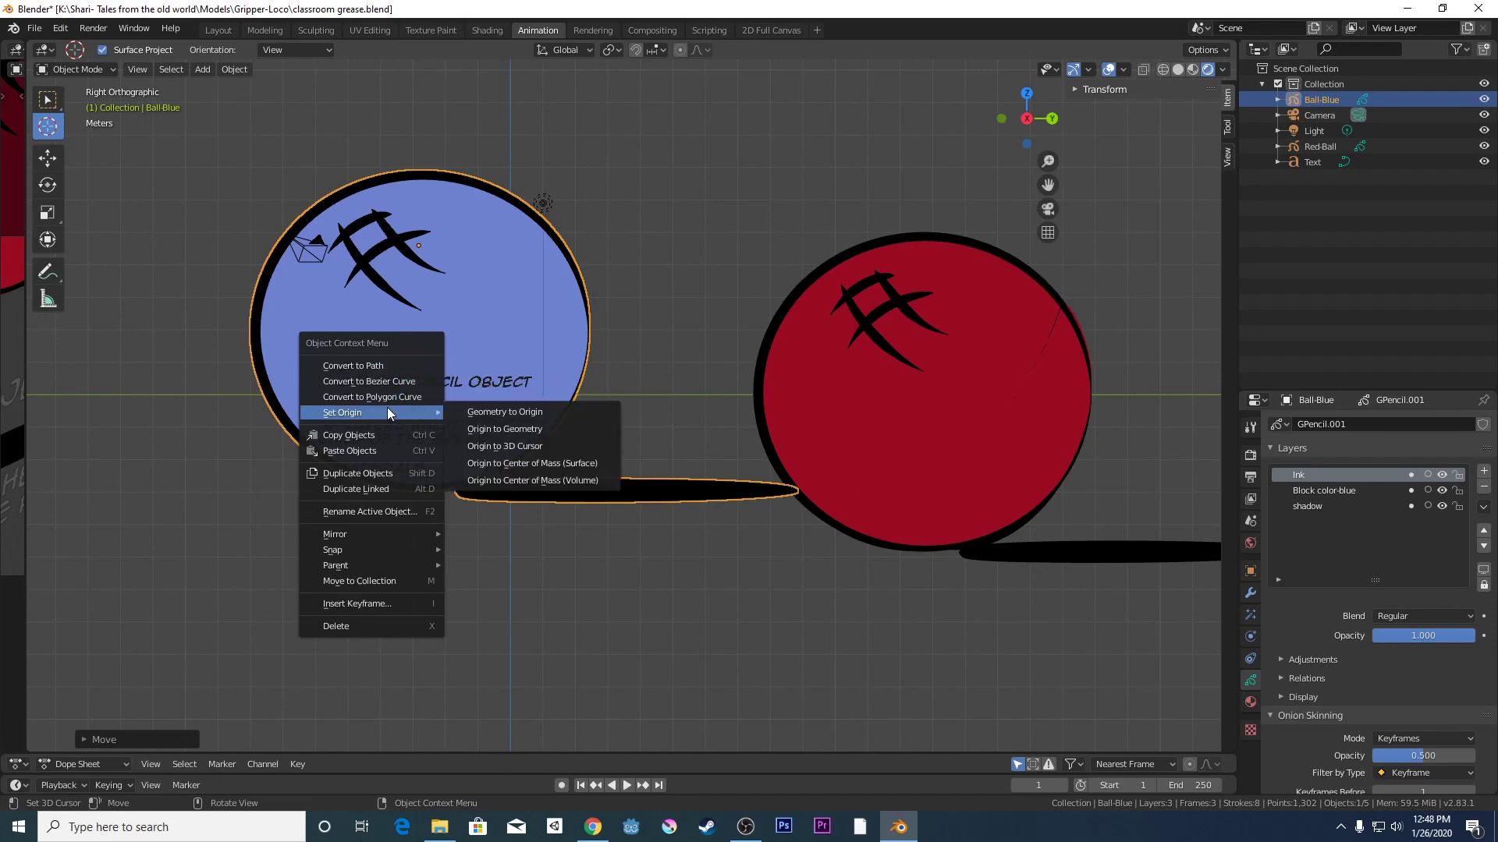
{"action": "left_click", "coordinate": [481, 446]}
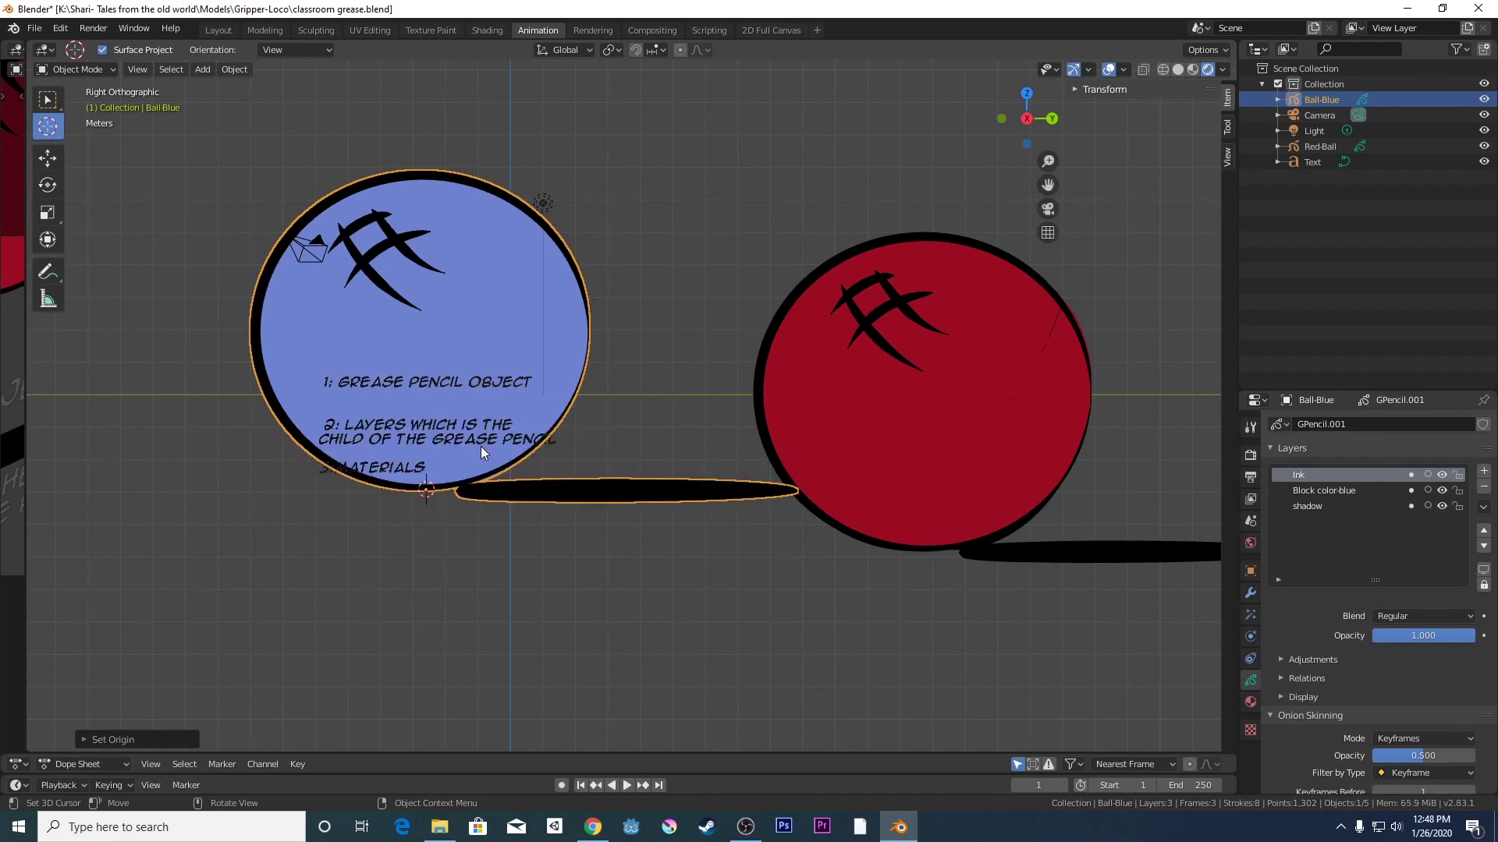
- Rotate the Ball-Blue object slightly counterclockwise about its origin at the ball's bottom edge
{"action": "left_click", "coordinate": [85, 69]}
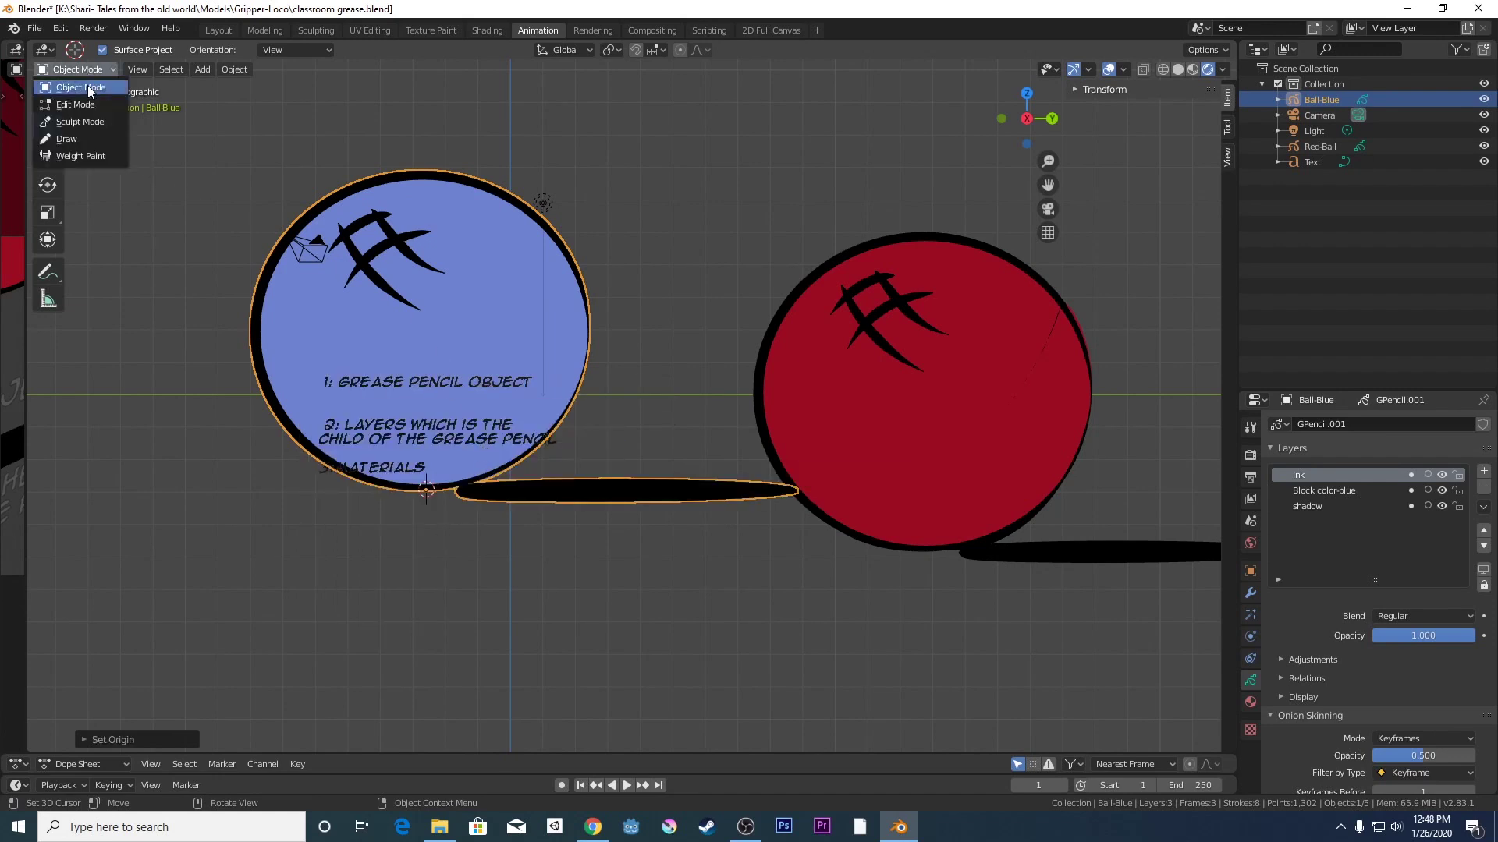
{"action": "left_click", "coordinate": [558, 377]}
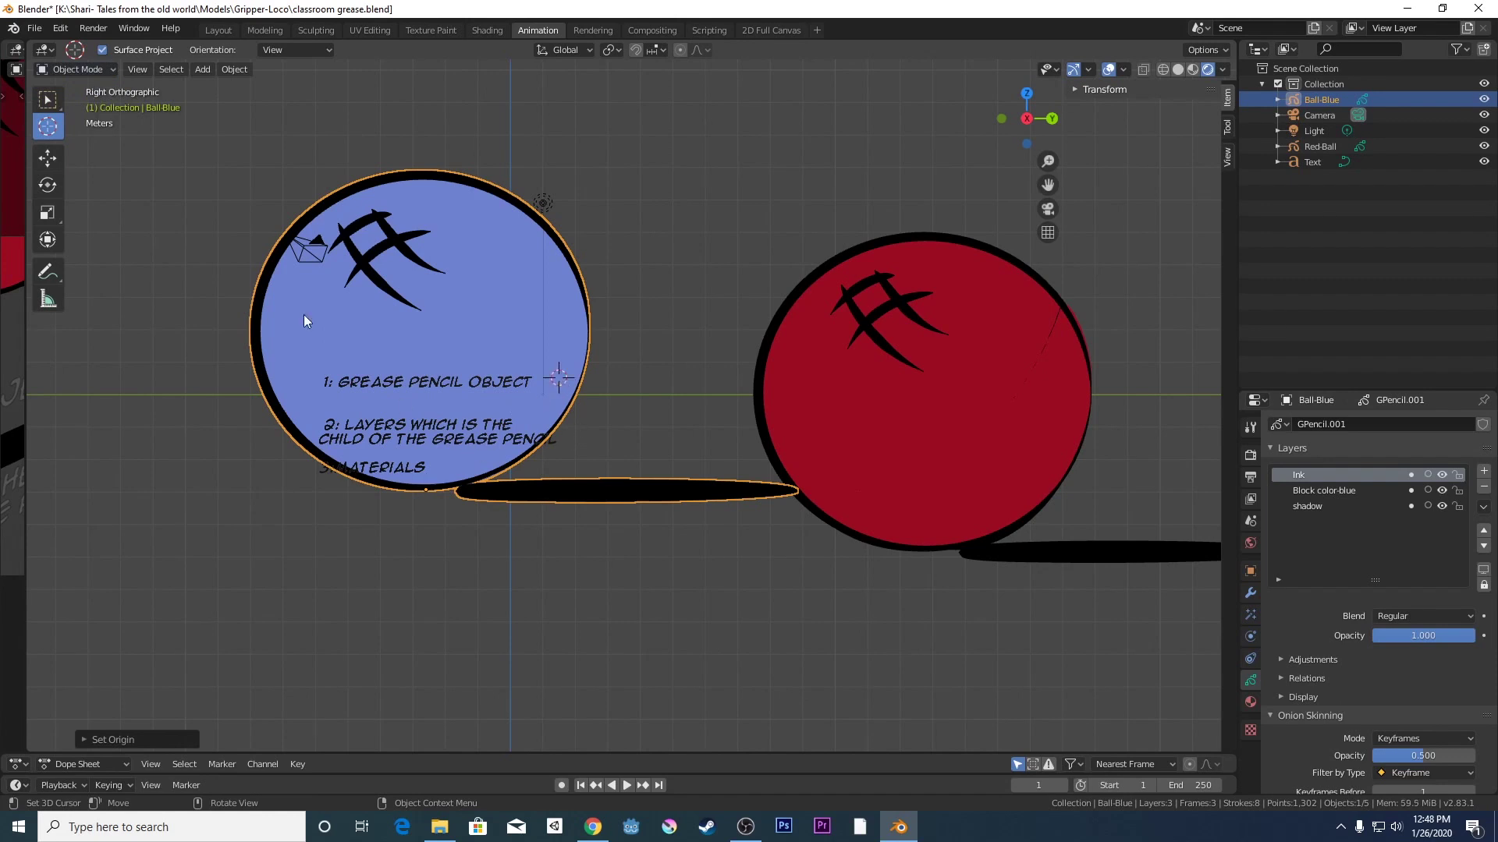
{"action": "left_click", "coordinate": [54, 188]}
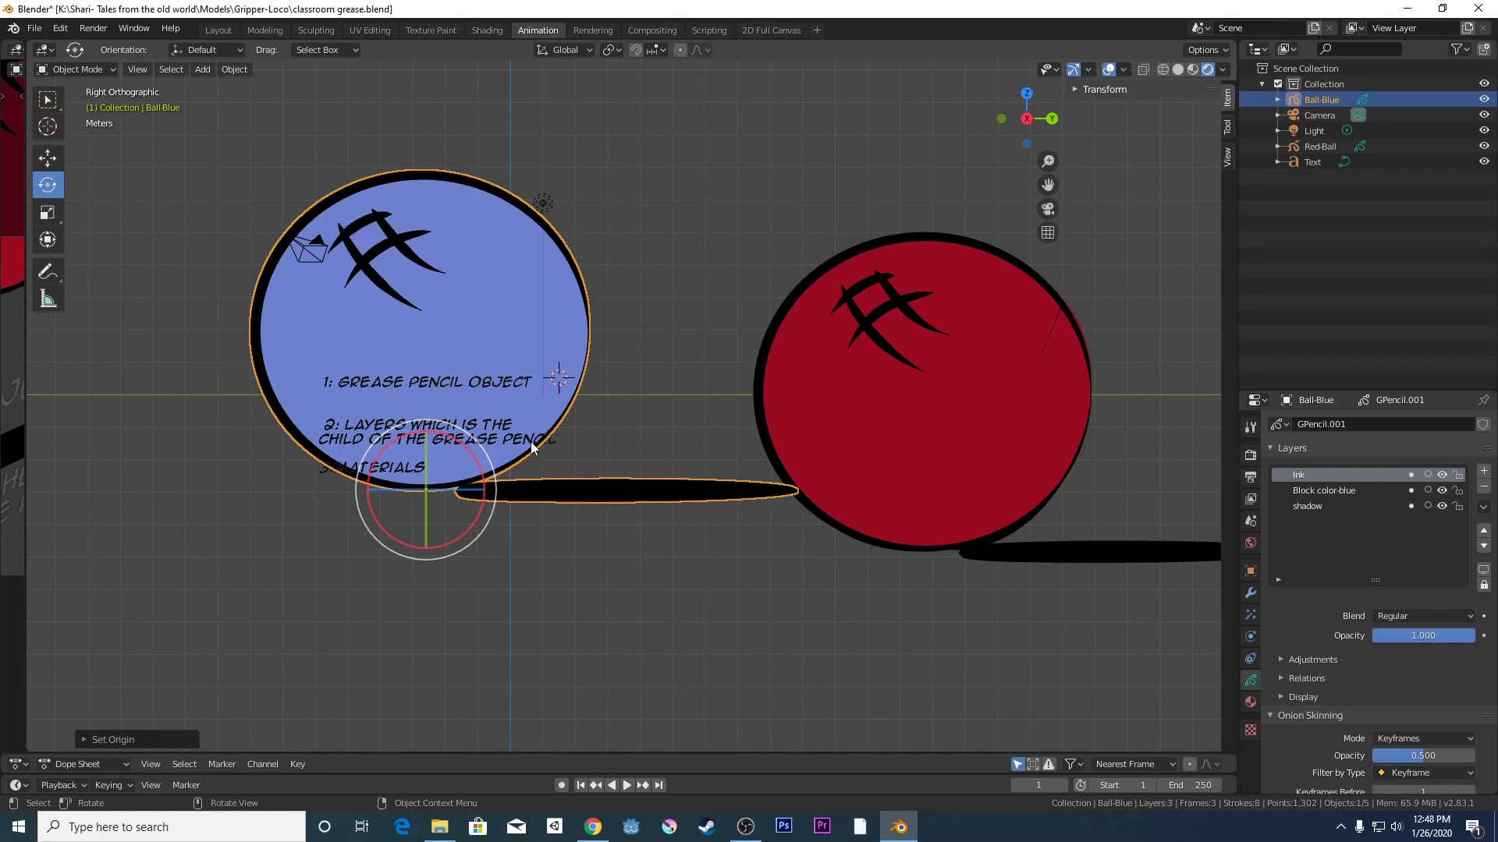
{"action": "scroll", "coordinate": [530, 442], "scroll_direction": "down", "scroll_amount": 1}
{"action": "mouse_move", "coordinate": [527, 452]}
{"action": "left_mouse_down"}
{"action": "mouse_move", "coordinate": [532, 507]}
{"action": "mouse_move", "coordinate": [515, 413]}
{"action": "mouse_move", "coordinate": [459, 302]}
{"action": "mouse_move", "coordinate": [573, 503]}
{"action": "mouse_move", "coordinate": [528, 361]}
{"action": "mouse_move", "coordinate": [577, 484]}
{"action": "mouse_move", "coordinate": [577, 441]}
{"action": "left_mouse_up"}
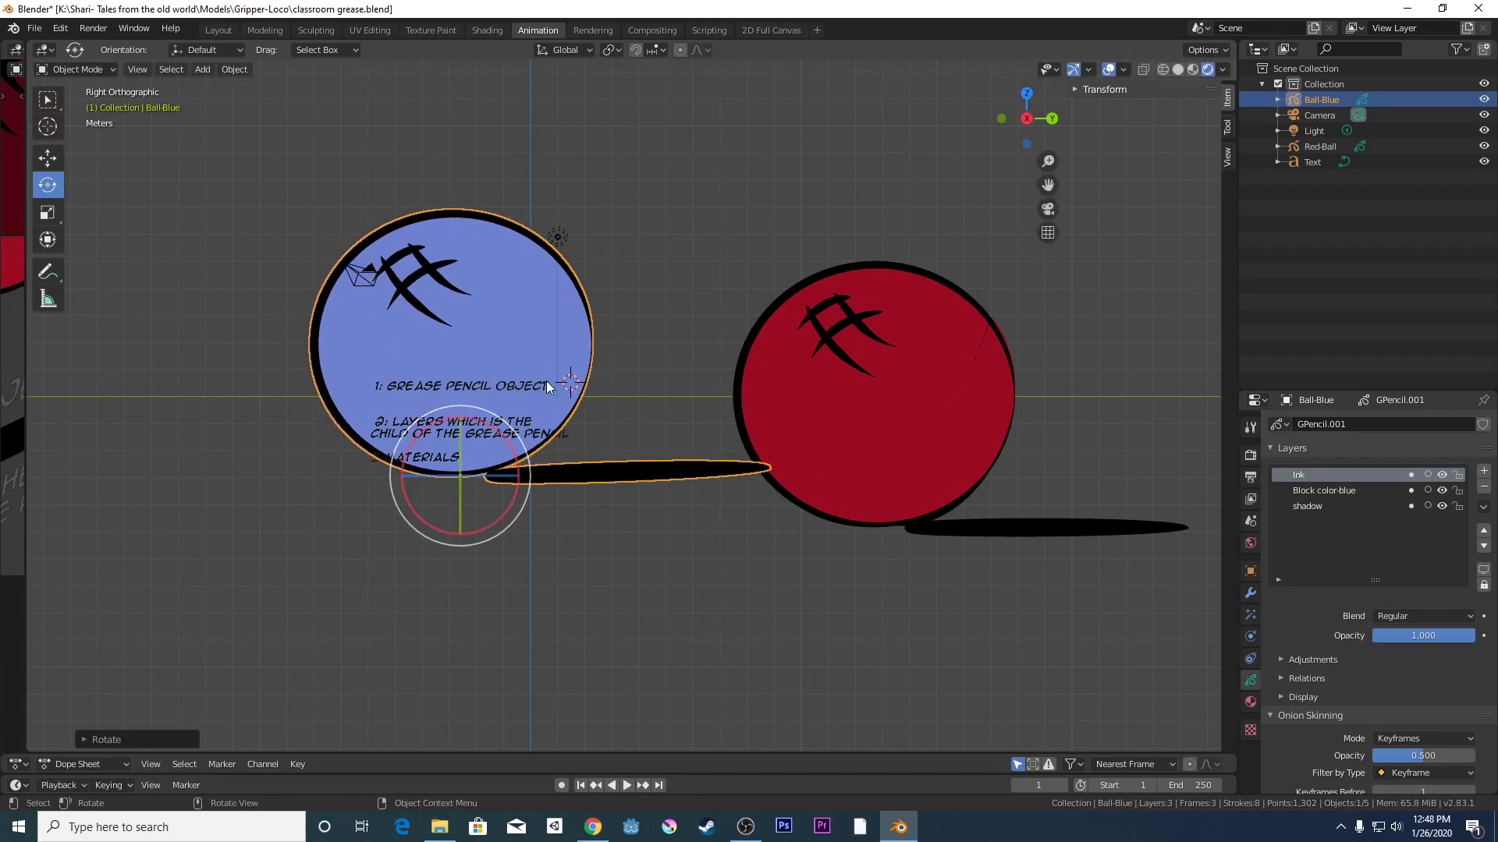
{"action": "scroll", "coordinate": [592, 353], "scroll_direction": "down", "scroll_amount": 2}
{"action": "scroll", "coordinate": [592, 353], "scroll_direction": "up", "scroll_amount": 3}
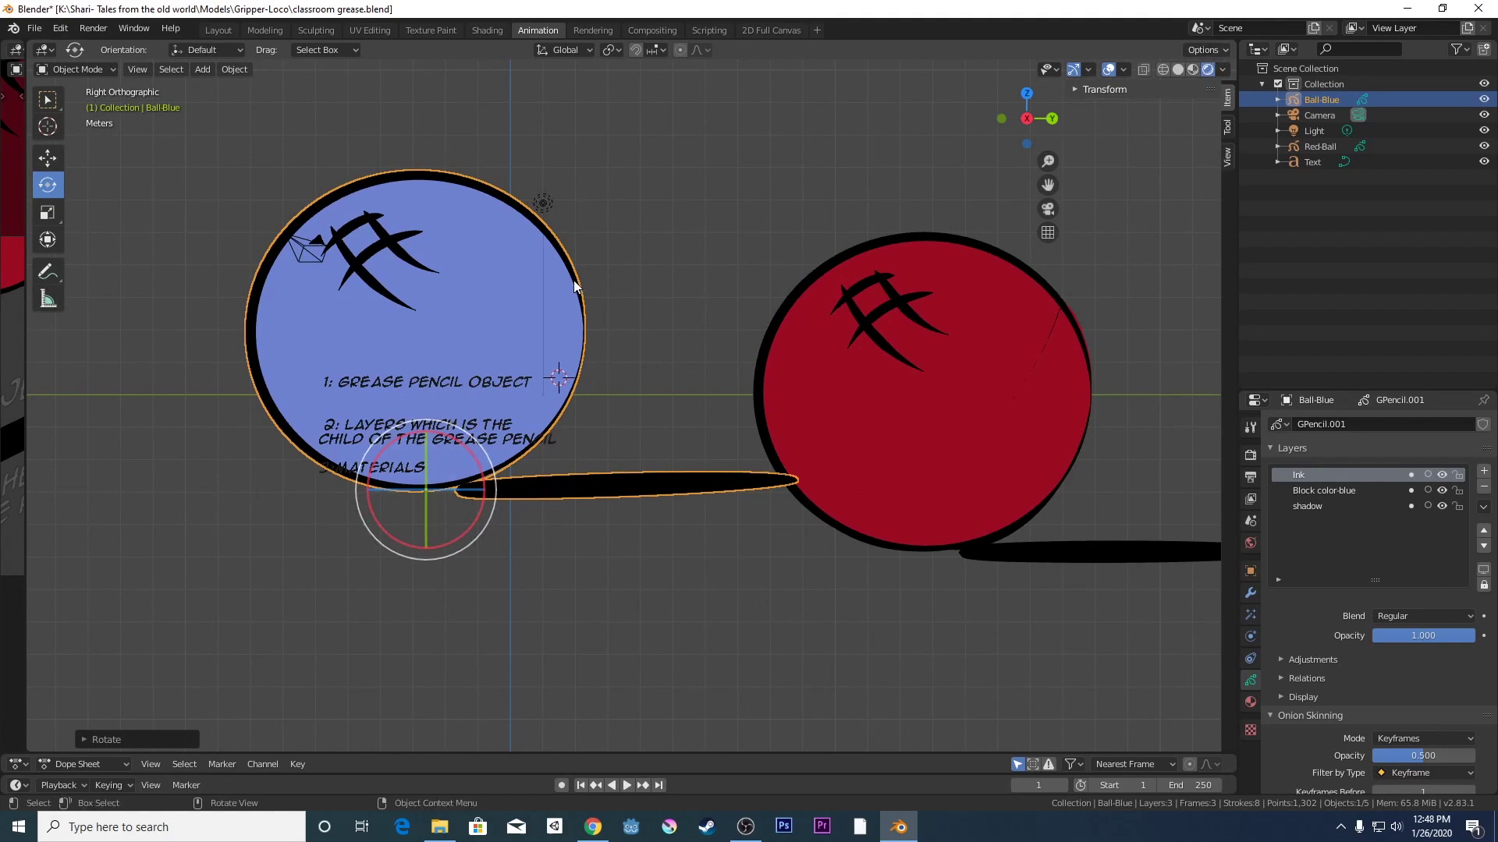
{"action": "left_click", "coordinate": [1215, 50]}
{"action": "scroll", "coordinate": [675, 226], "scroll_direction": "down", "scroll_amount": 3}
{"action": "left_click", "coordinate": [103, 69]}
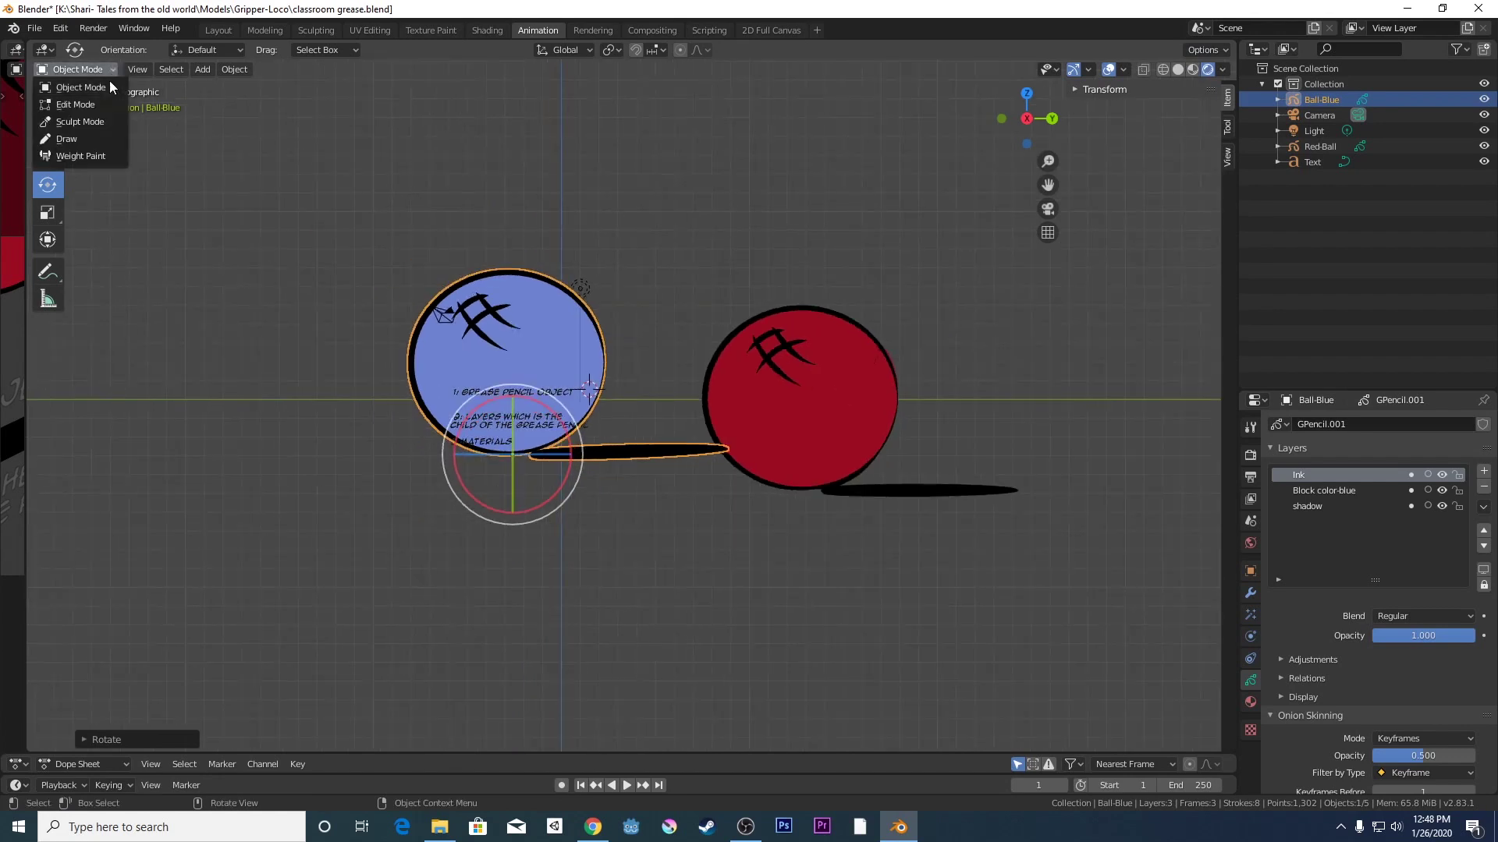
{"action": "left_click", "coordinate": [109, 87]}
{"action": "left_click", "coordinate": [95, 69]}
{"action": "left_click", "coordinate": [180, 69]}
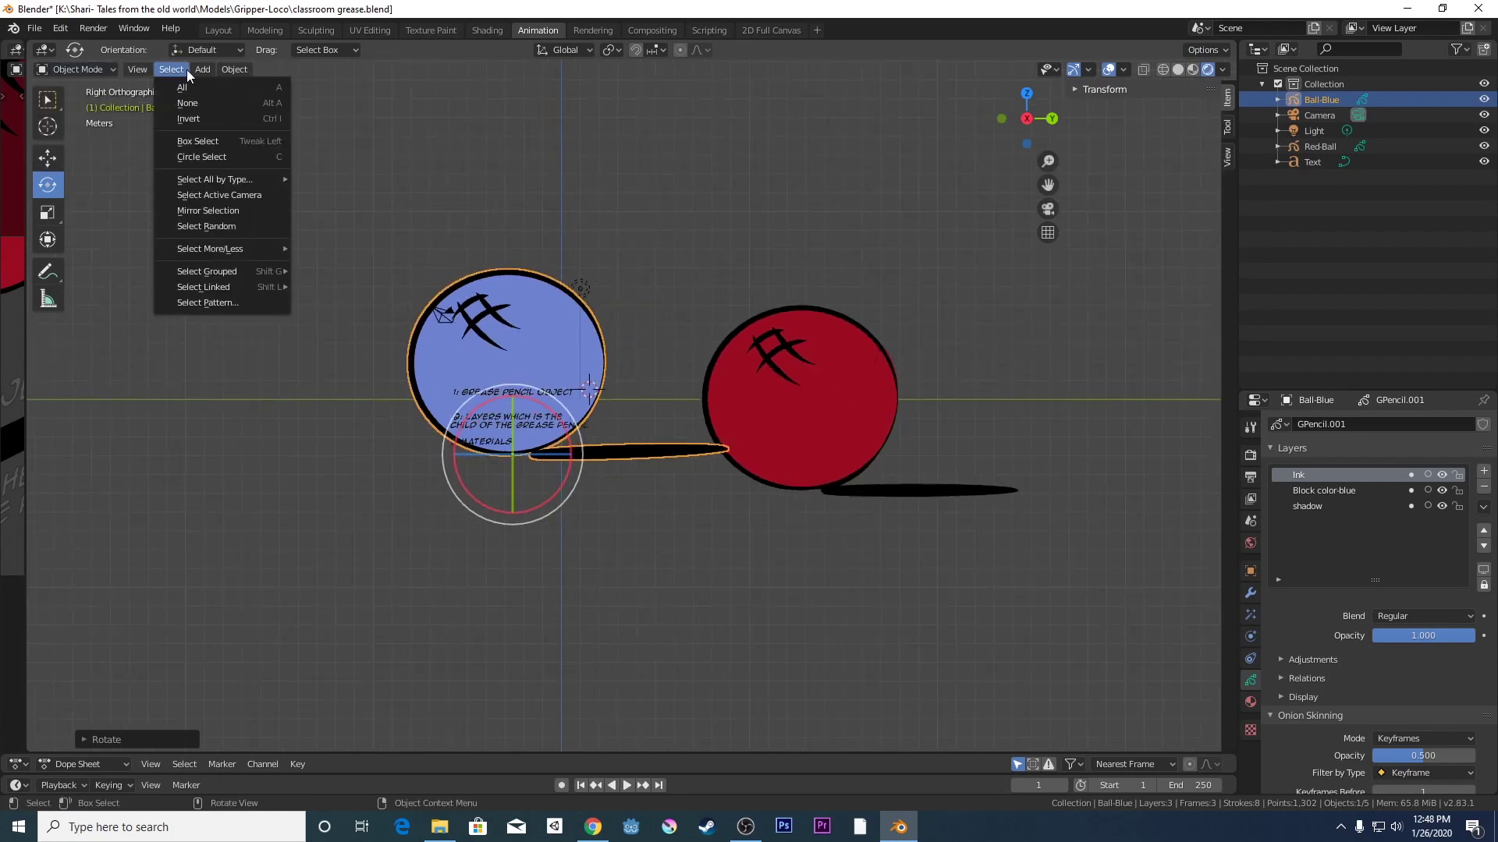
{"action": "left_click", "coordinate": [185, 69]}
- Add a mesh cube at the 3D cursor and move it up into the gap above and between the two balls
{"action": "left_click", "coordinate": [200, 68]}
{"action": "mouse_move", "coordinate": [204, 91]}
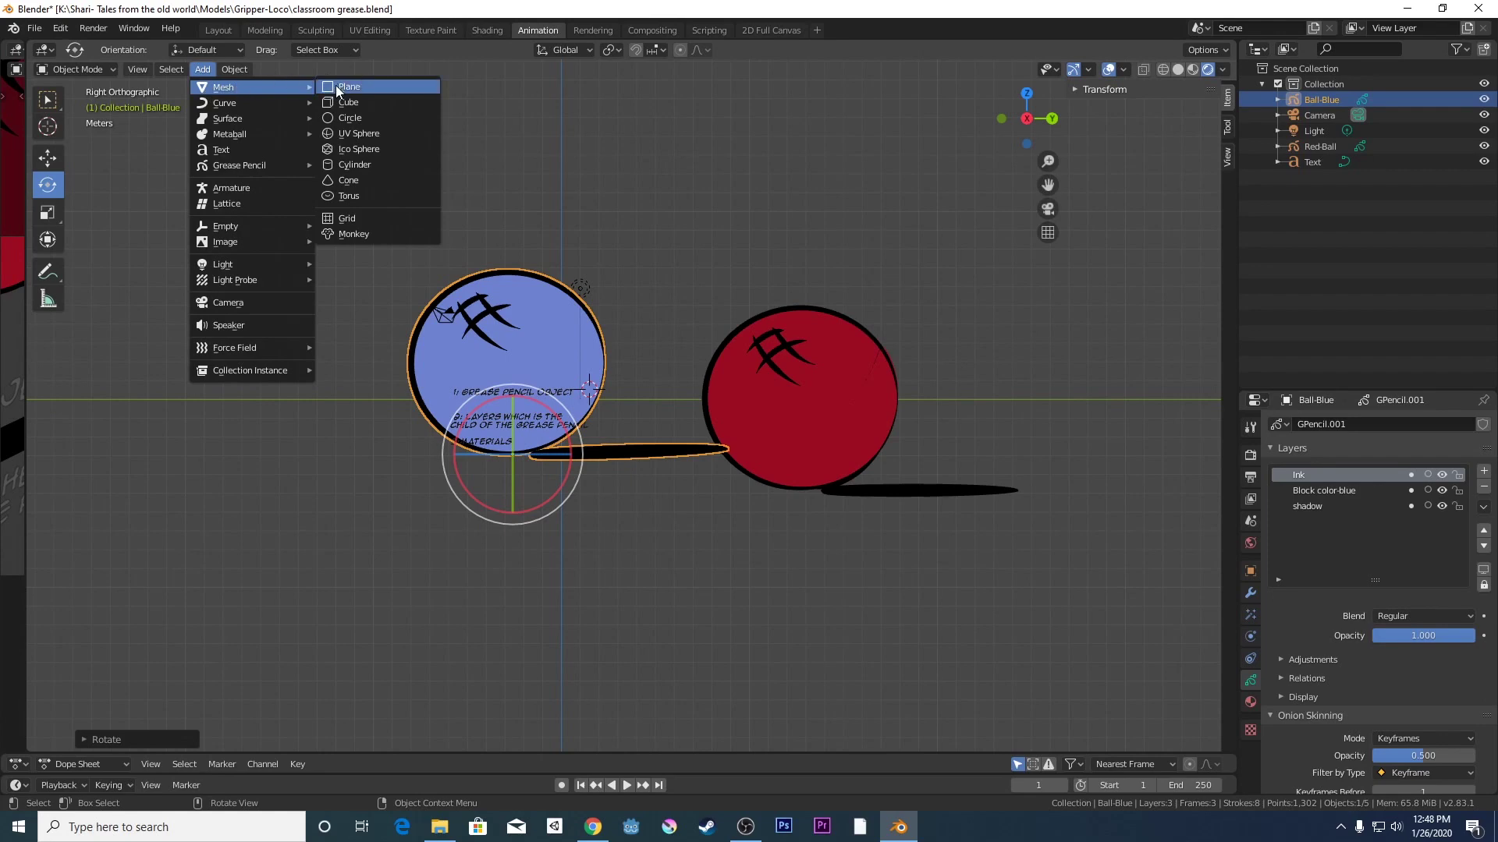
{"action": "left_click", "coordinate": [354, 104]}
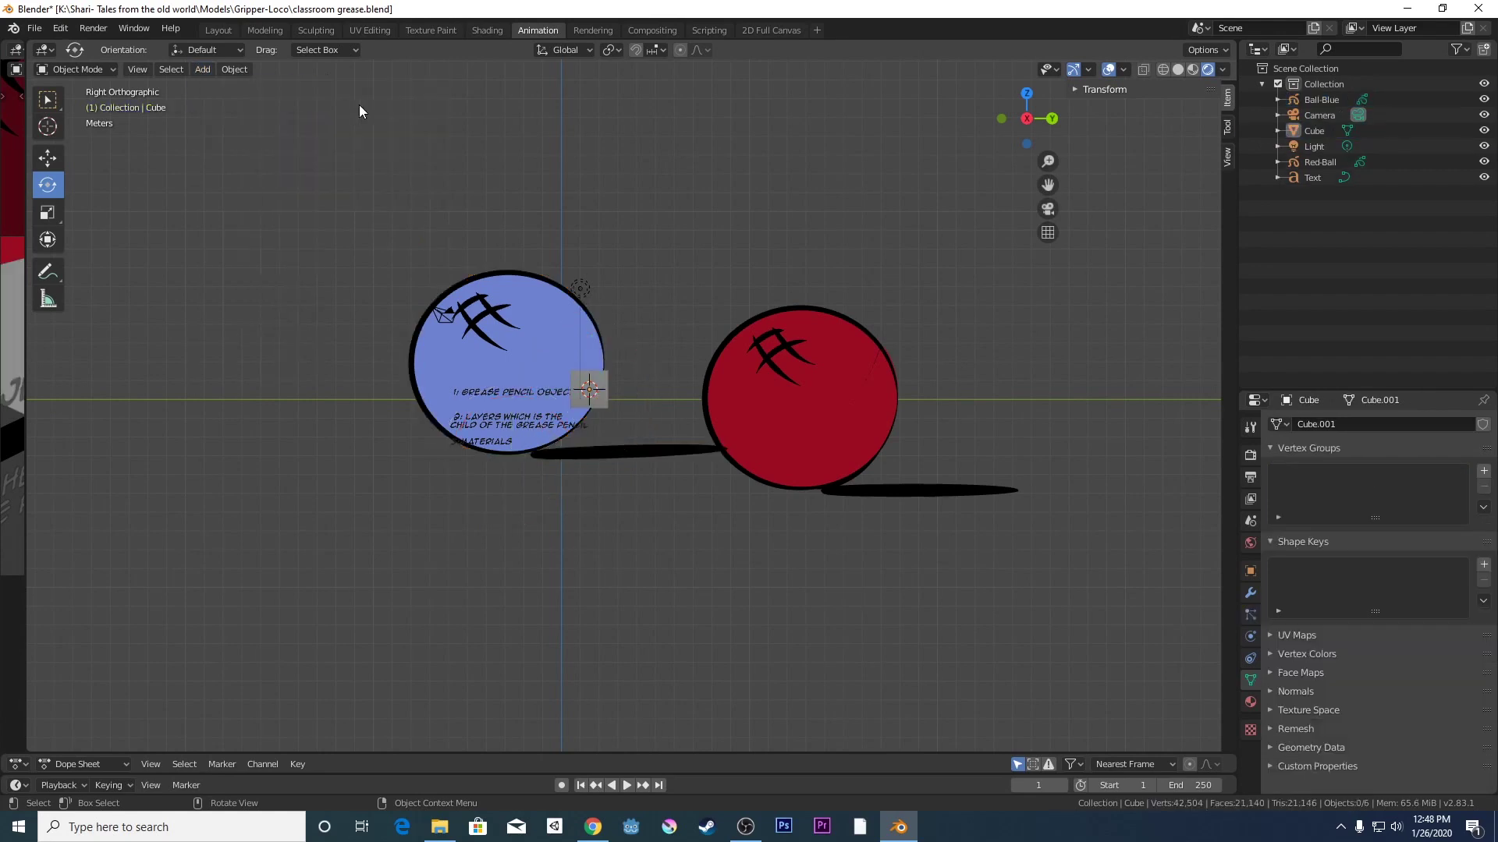
{"action": "scroll", "coordinate": [594, 391], "scroll_direction": "up", "scroll_amount": 2}
{"action": "left_click", "coordinate": [594, 390]}
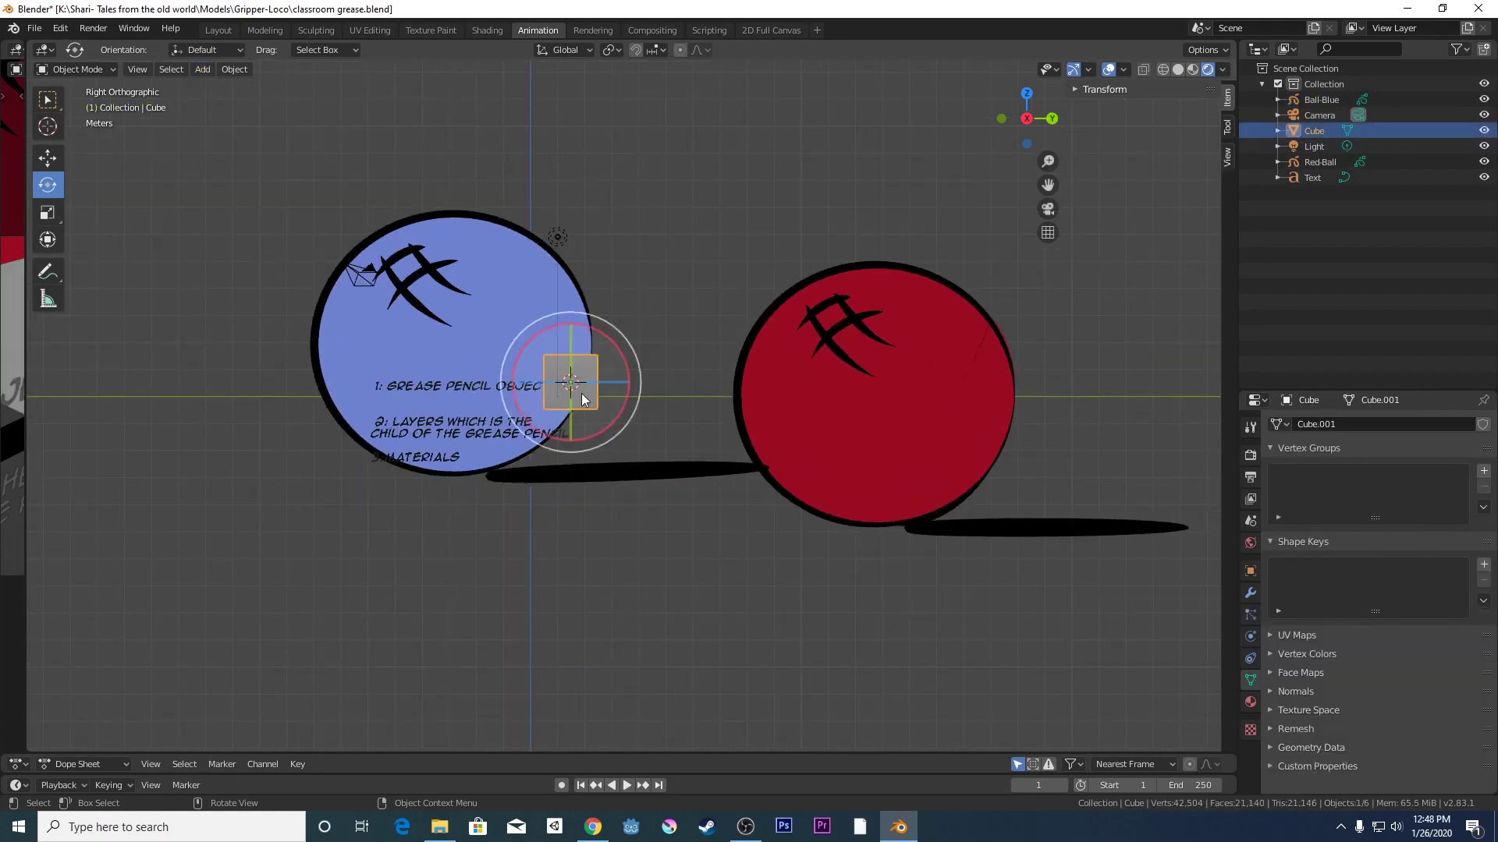
{"action": "left_click", "coordinate": [49, 157]}
{"action": "left_click_drag", "start_coordinate": [571, 334], "coordinate": [677, 228]}
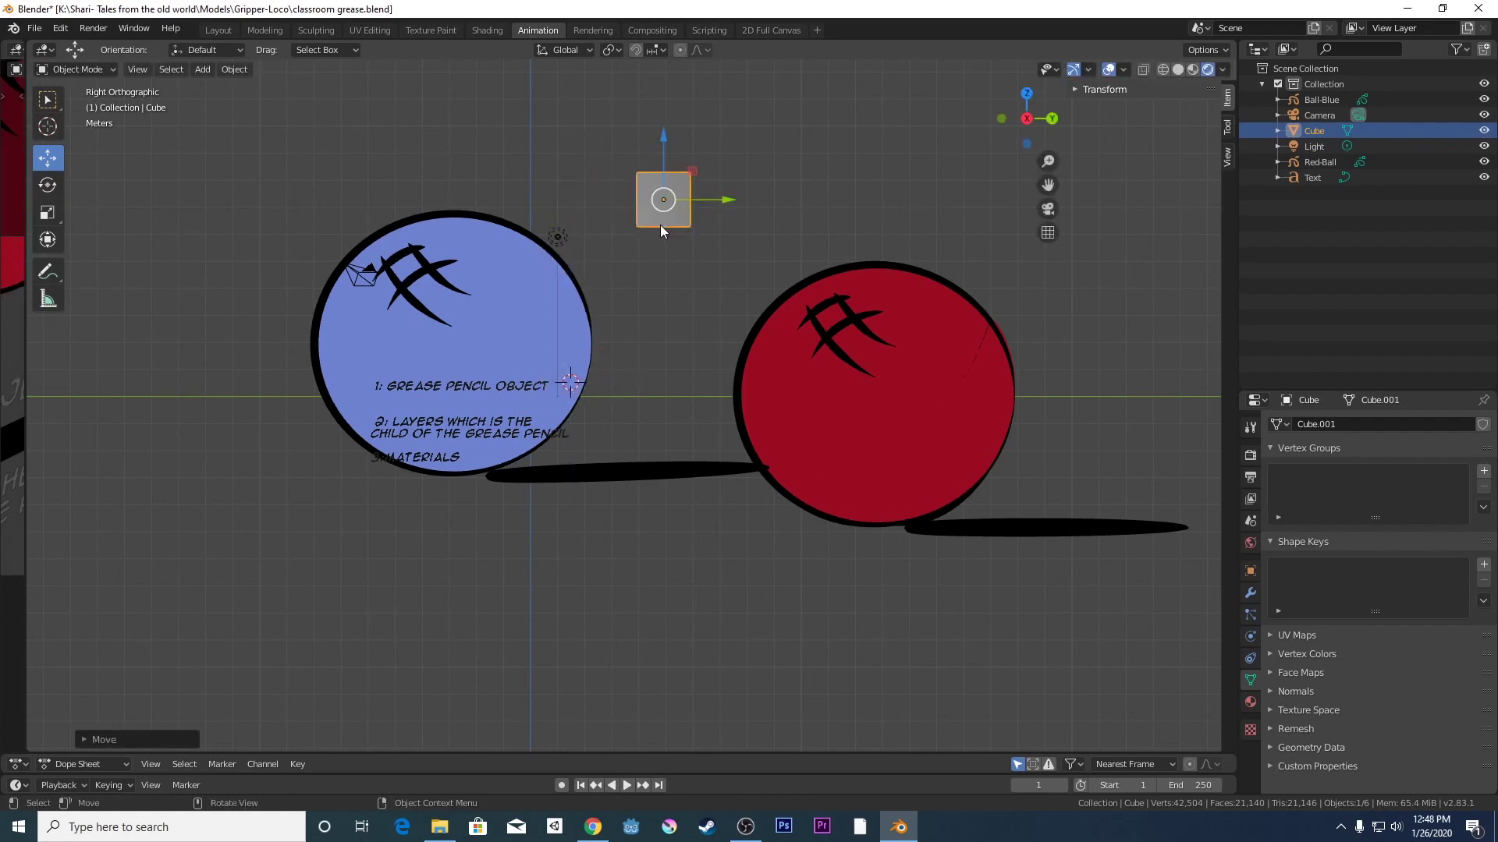
- Place the 3D cursor at the cube's lower-right corner and set the cube's origin to the 3D cursor
{"action": "scroll", "coordinate": [660, 225], "scroll_direction": "up", "scroll_amount": 1}
{"action": "left_click", "coordinate": [48, 127]}
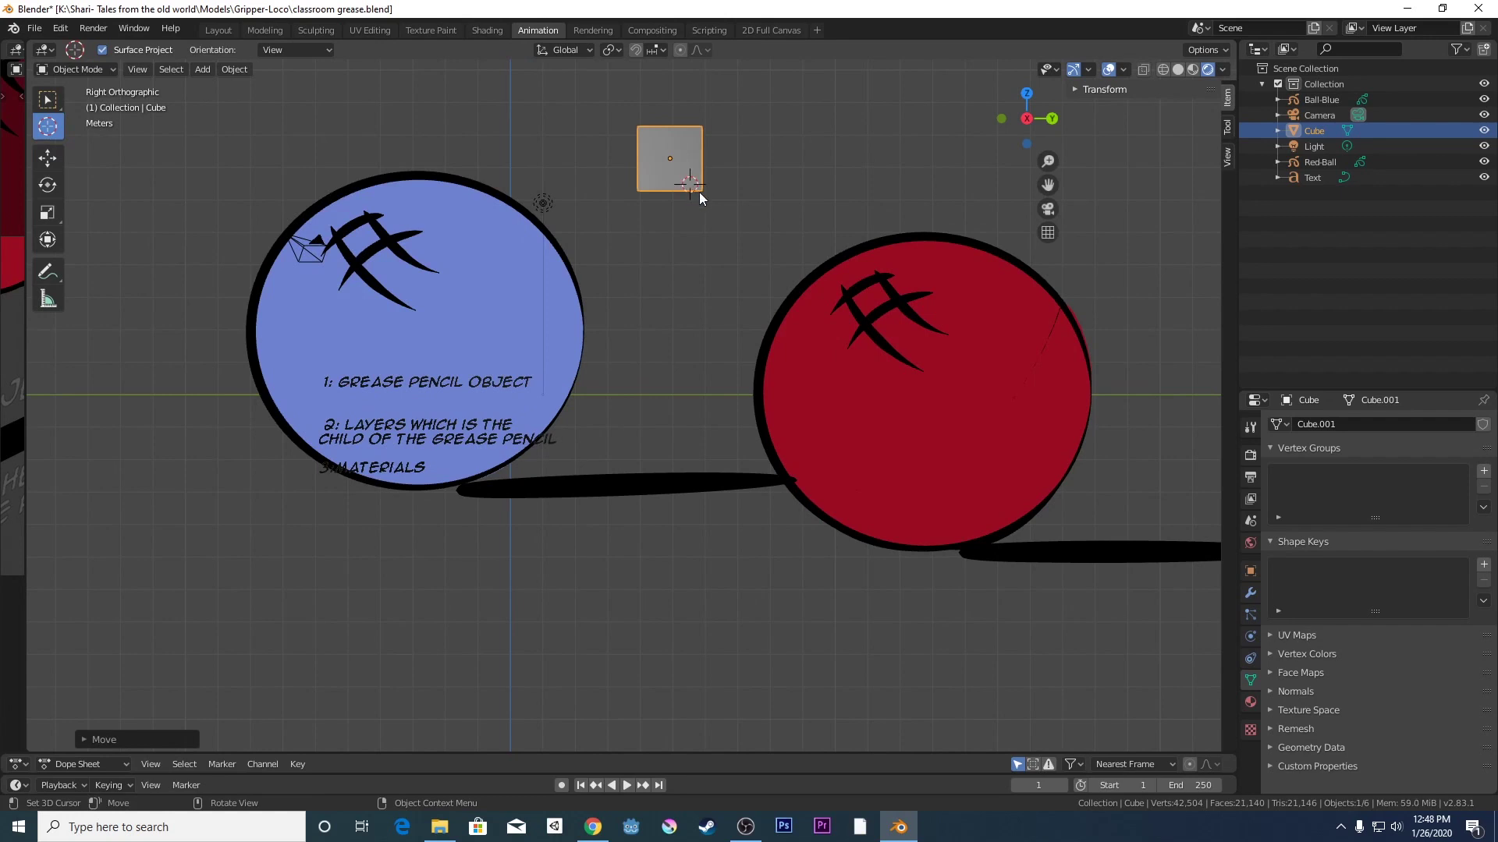
{"action": "scroll", "coordinate": [708, 189], "scroll_direction": "up", "scroll_amount": 1}
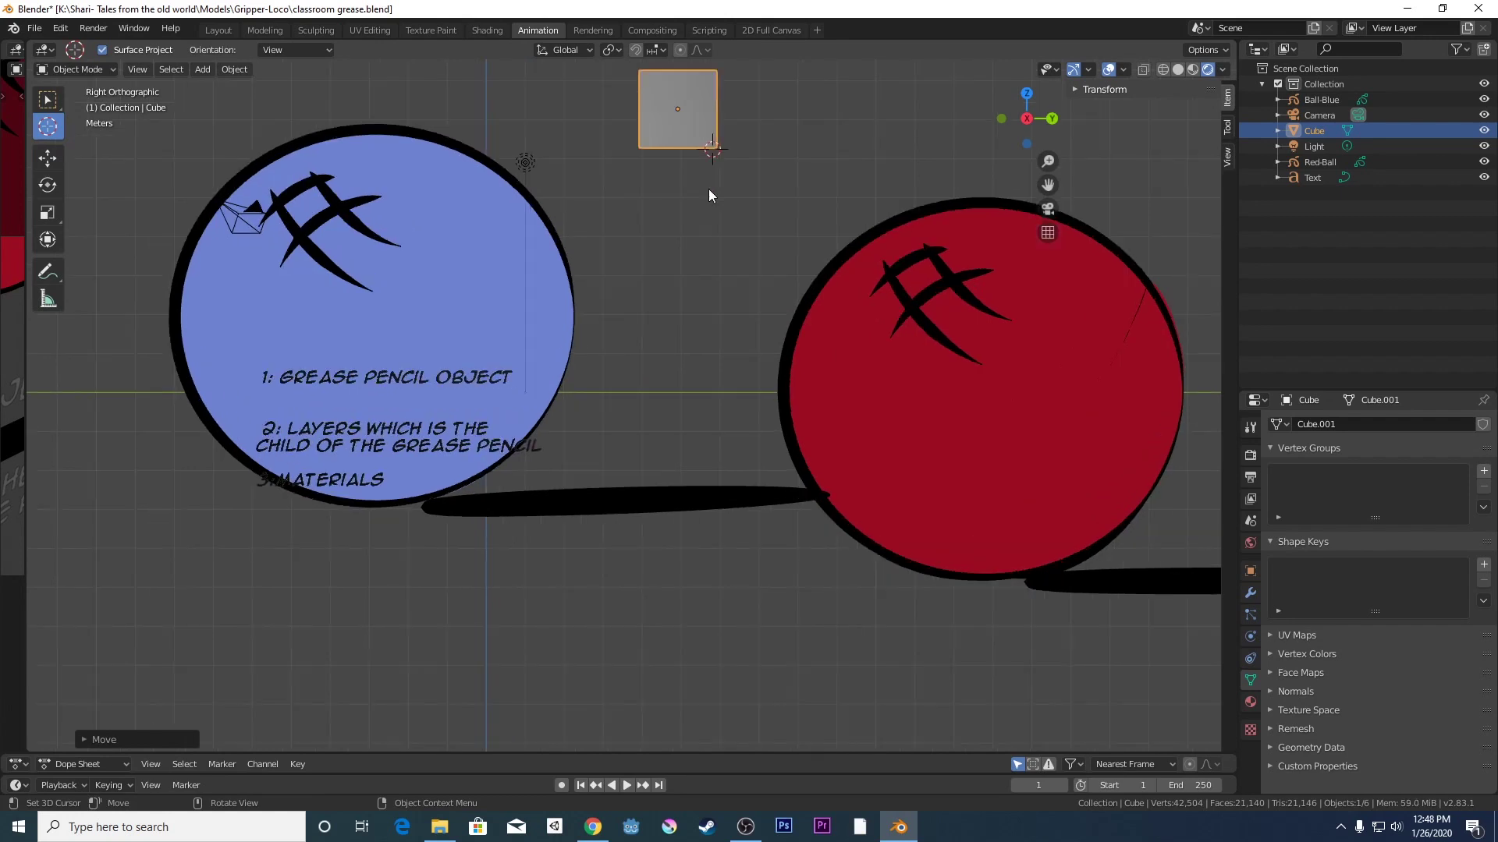
{"action": "right_click", "coordinate": [703, 136]}
{"action": "mouse_move", "coordinate": [690, 138]}
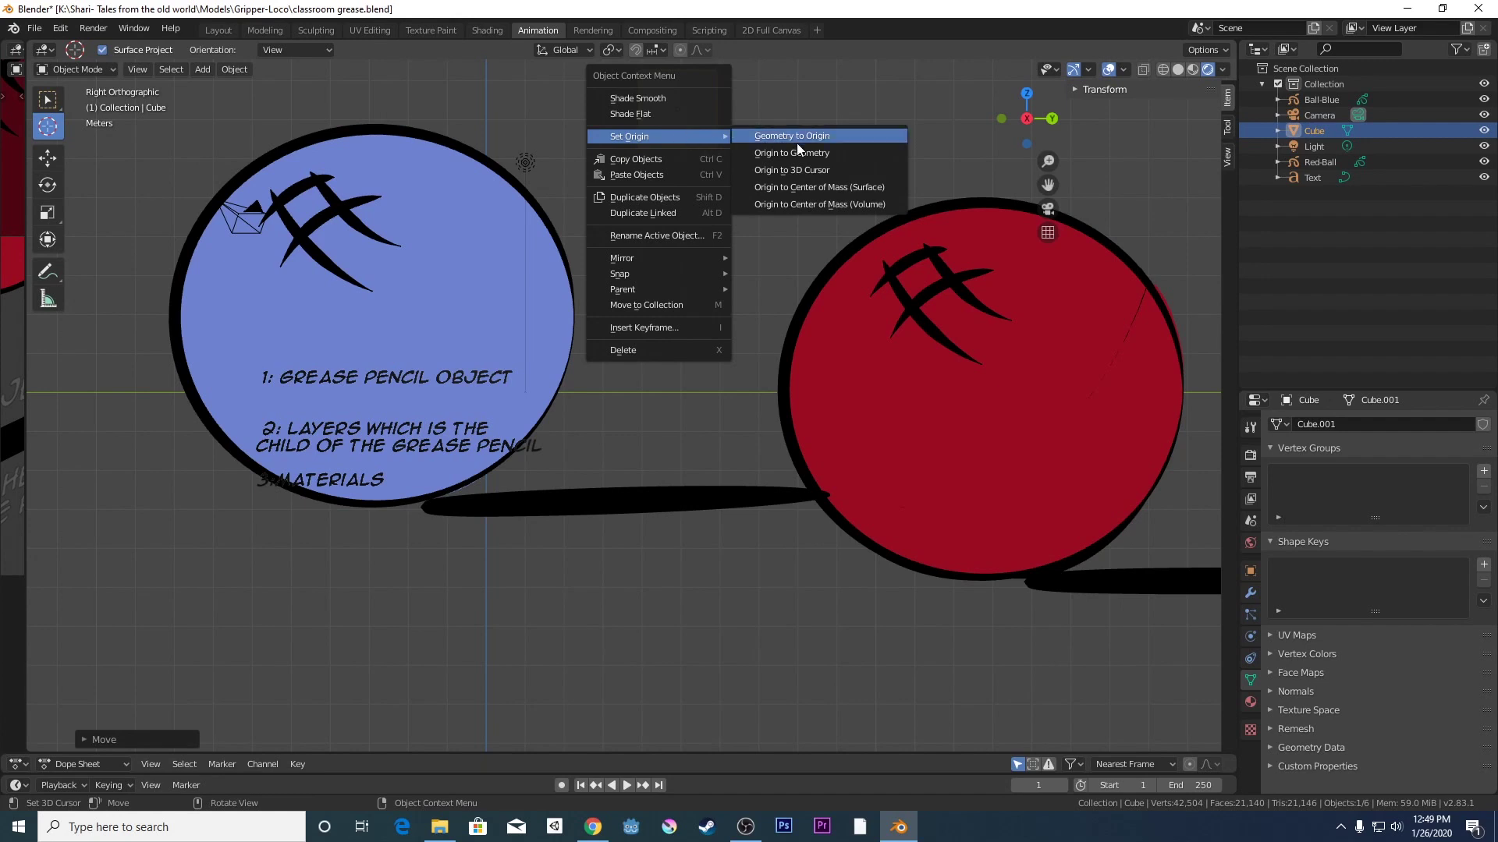
{"action": "left_click", "coordinate": [807, 168]}
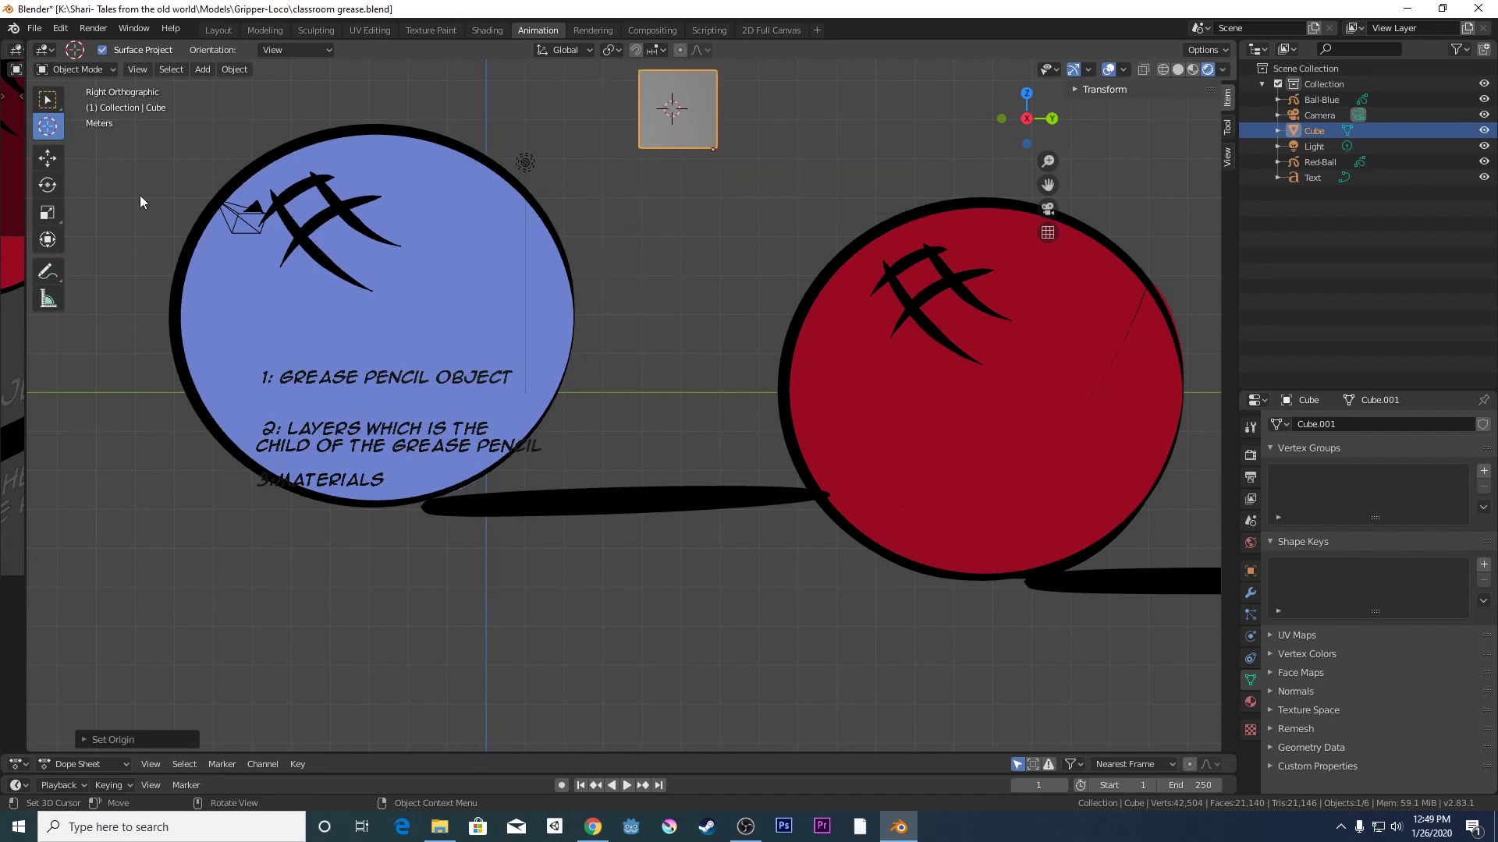
- Place the 3D cursor away from the cube, beside the blue ball's upper left, and rotate the cube slightly about its corner origin
{"action": "left_click_drag", "start_coordinate": [78, 184], "coordinate": [125, 181]}
{"action": "left_click", "coordinate": [48, 185]}
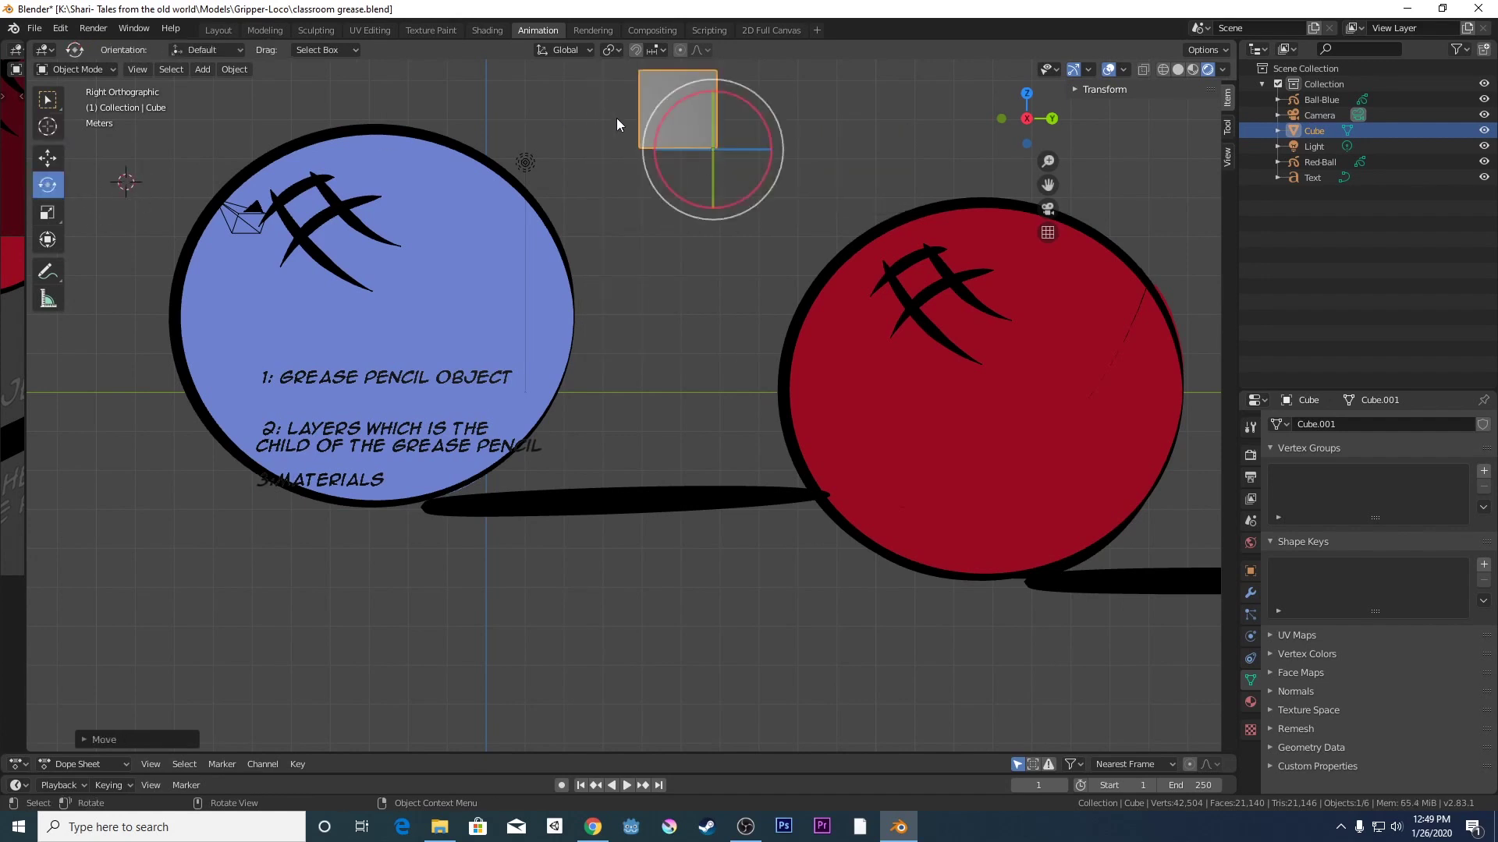
{"action": "mouse_move", "coordinate": [649, 119]}
{"action": "left_mouse_down"}
{"action": "mouse_move", "coordinate": [658, 106]}
{"action": "mouse_move", "coordinate": [647, 117]}
{"action": "left_mouse_up"}
{"action": "left_click", "coordinate": [648, 122]}
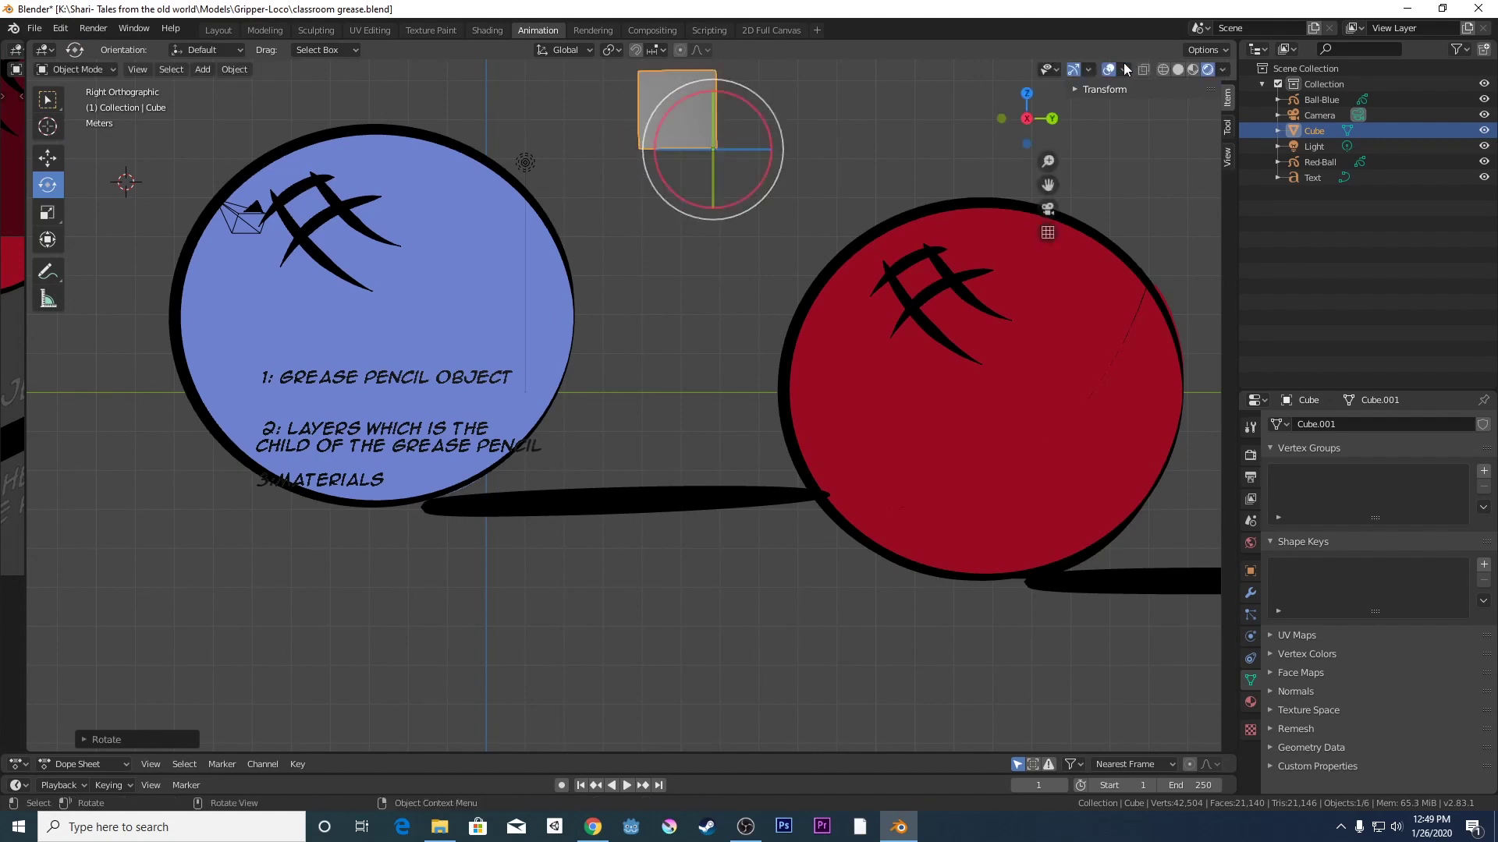
- Restrict transforms to origins only, move the cube's origin from its corner to near its centre, and turn the restriction off
{"action": "left_click", "coordinate": [1207, 50]}
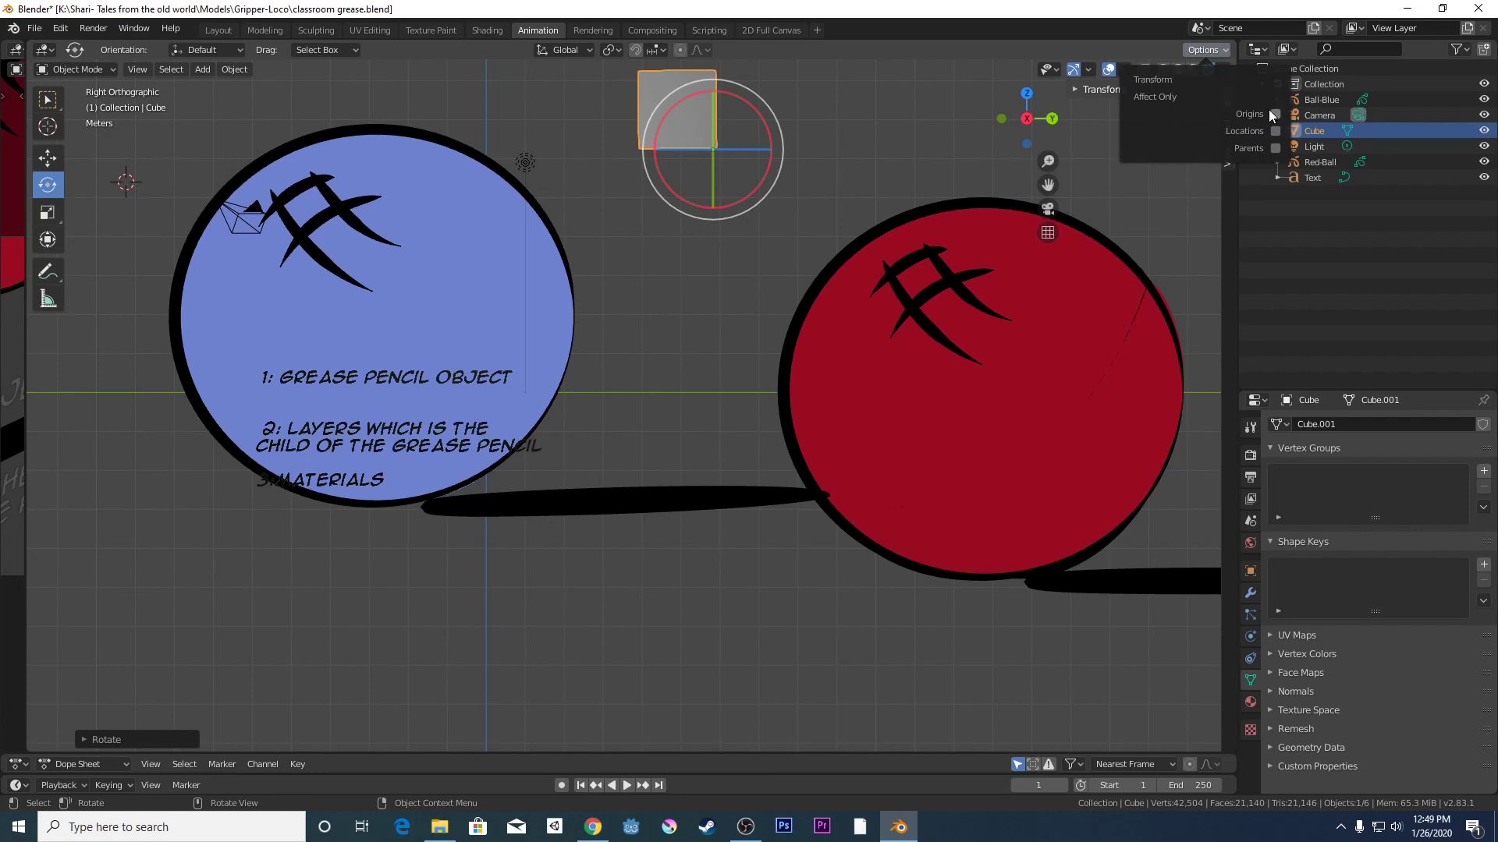
{"action": "left_click", "coordinate": [48, 158]}
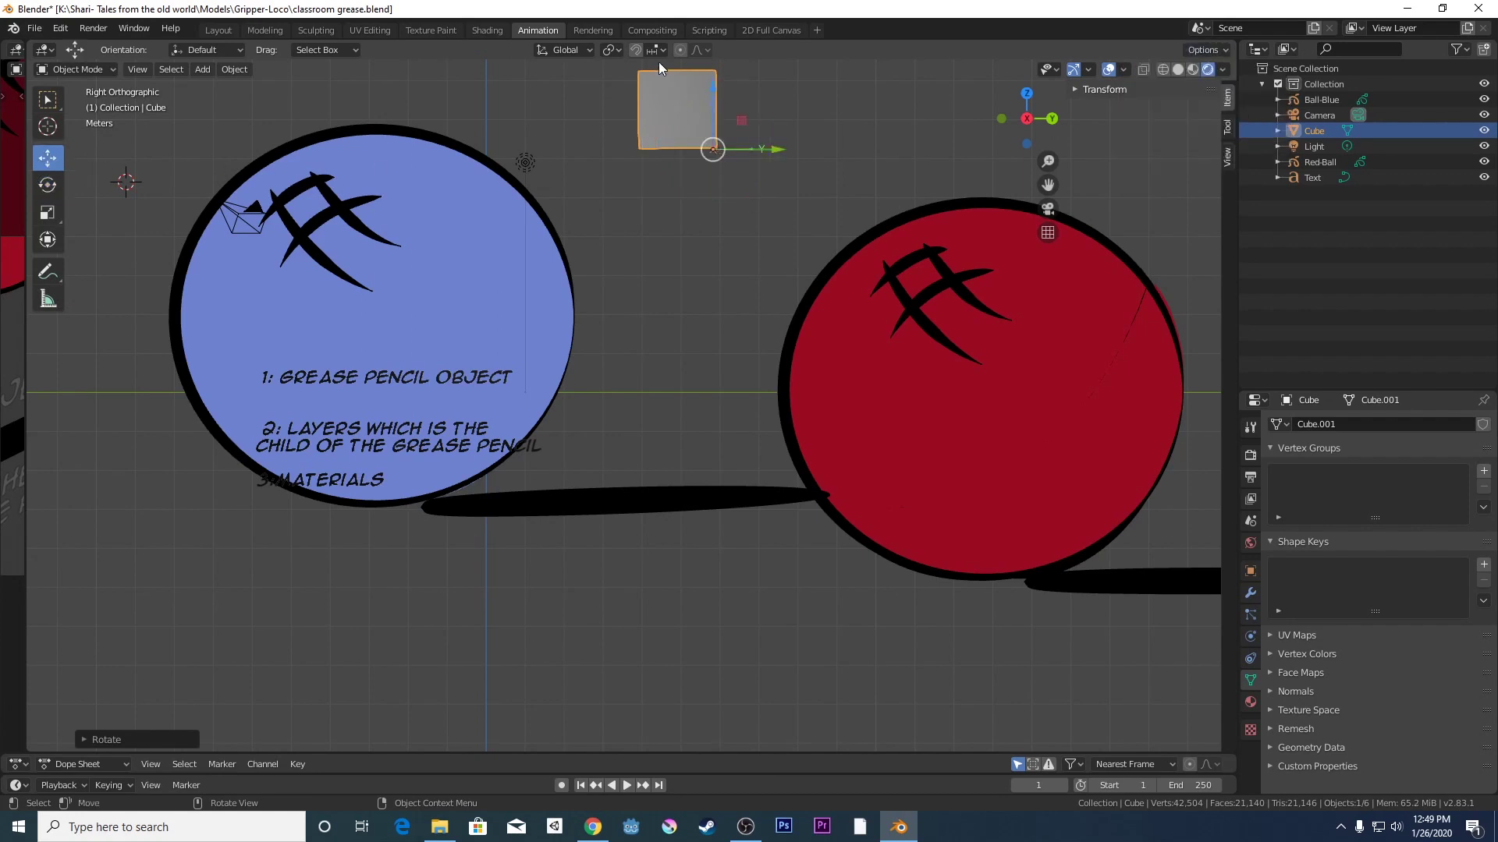
{"action": "left_click_drag", "start_coordinate": [741, 120], "coordinate": [689, 89]}
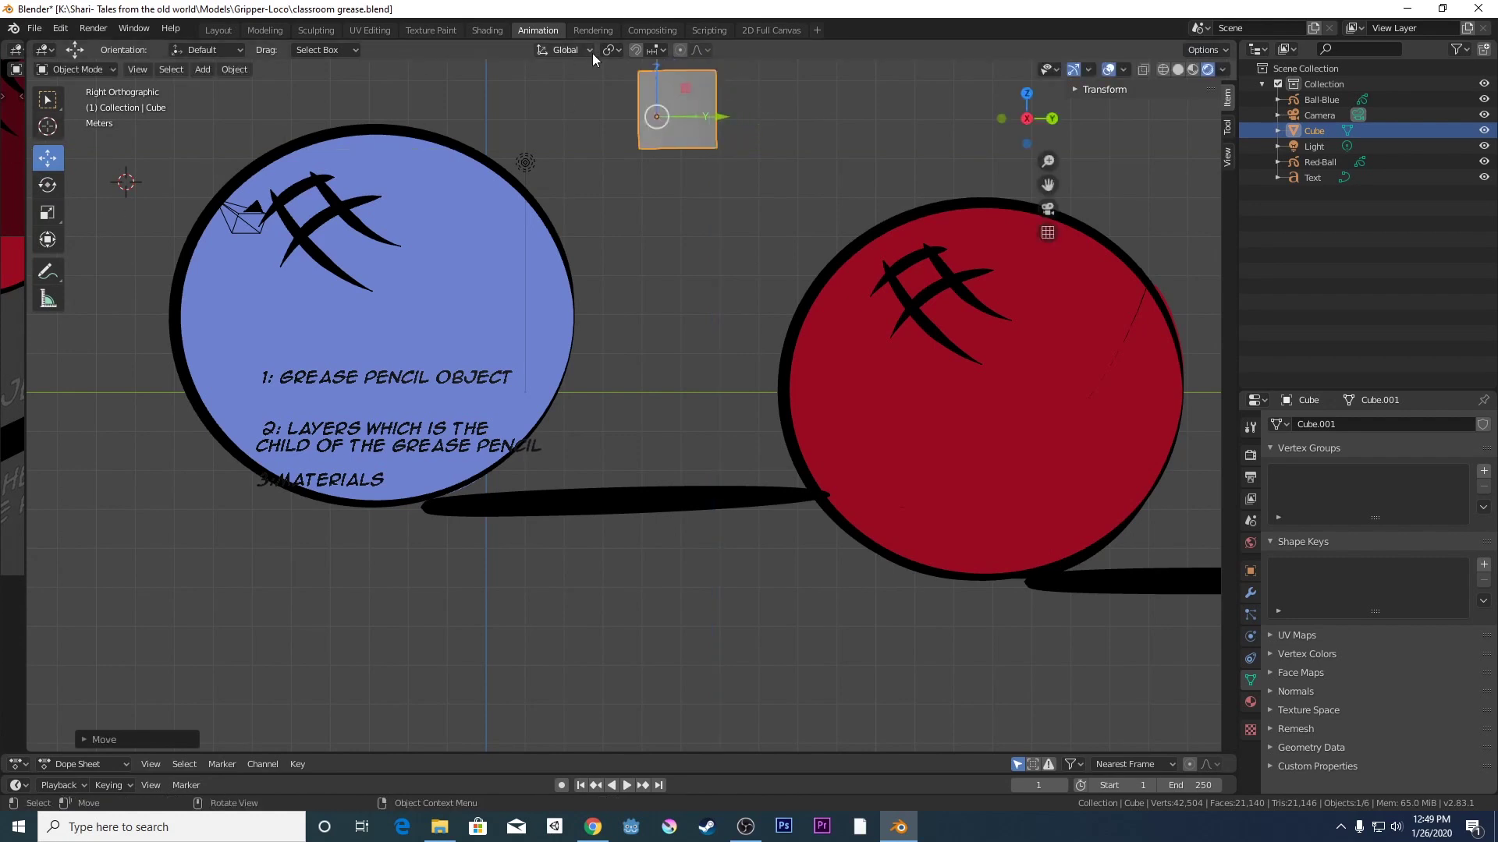
{"action": "left_click_drag", "start_coordinate": [687, 88], "coordinate": [712, 73]}
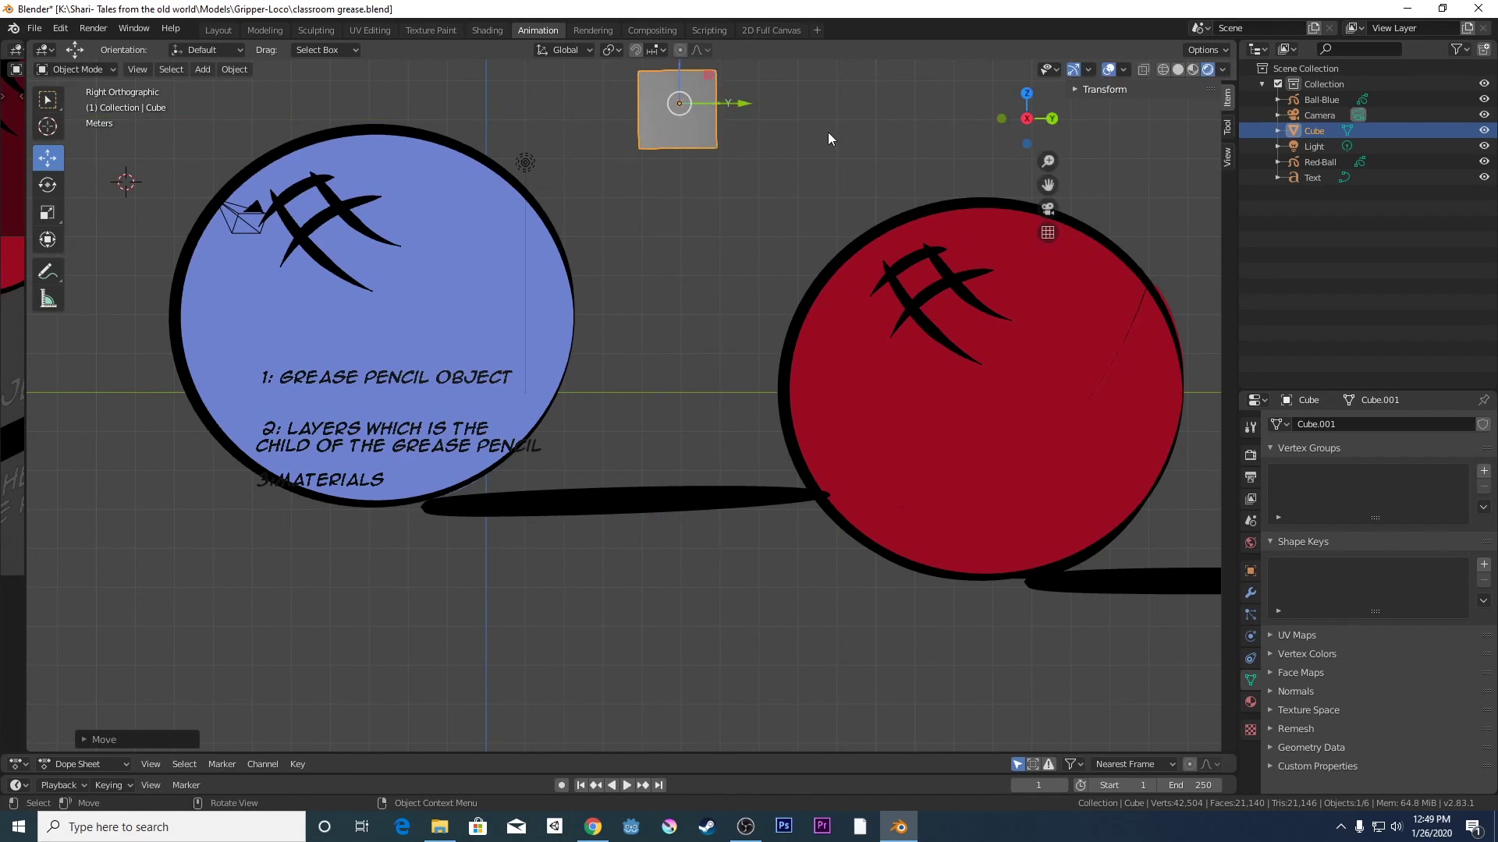
{"action": "left_click", "coordinate": [1203, 50]}
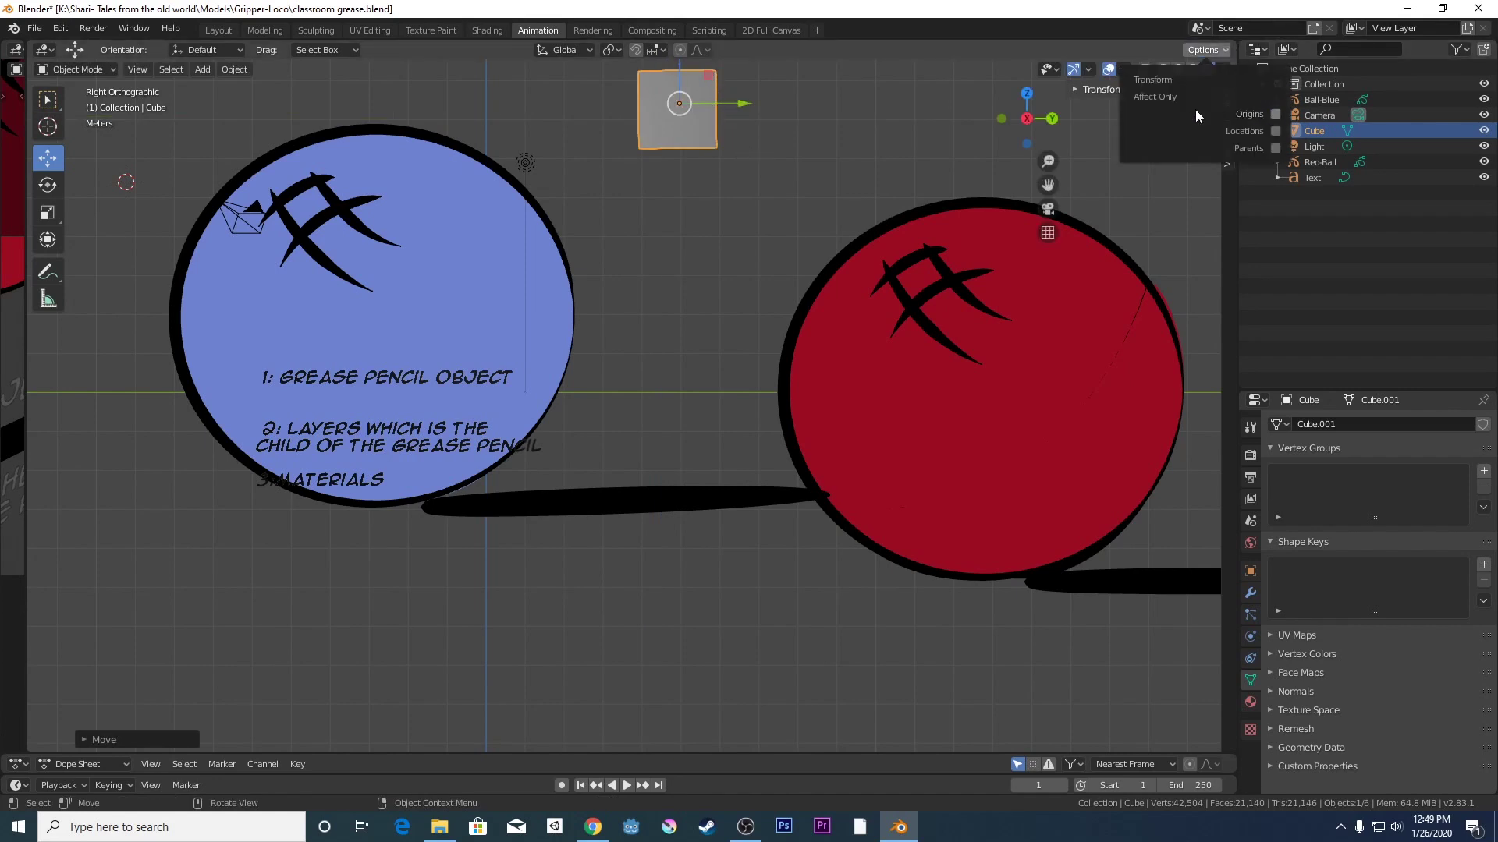
{"action": "left_click", "coordinate": [747, 139]}
{"action": "left_click", "coordinate": [667, 147]}
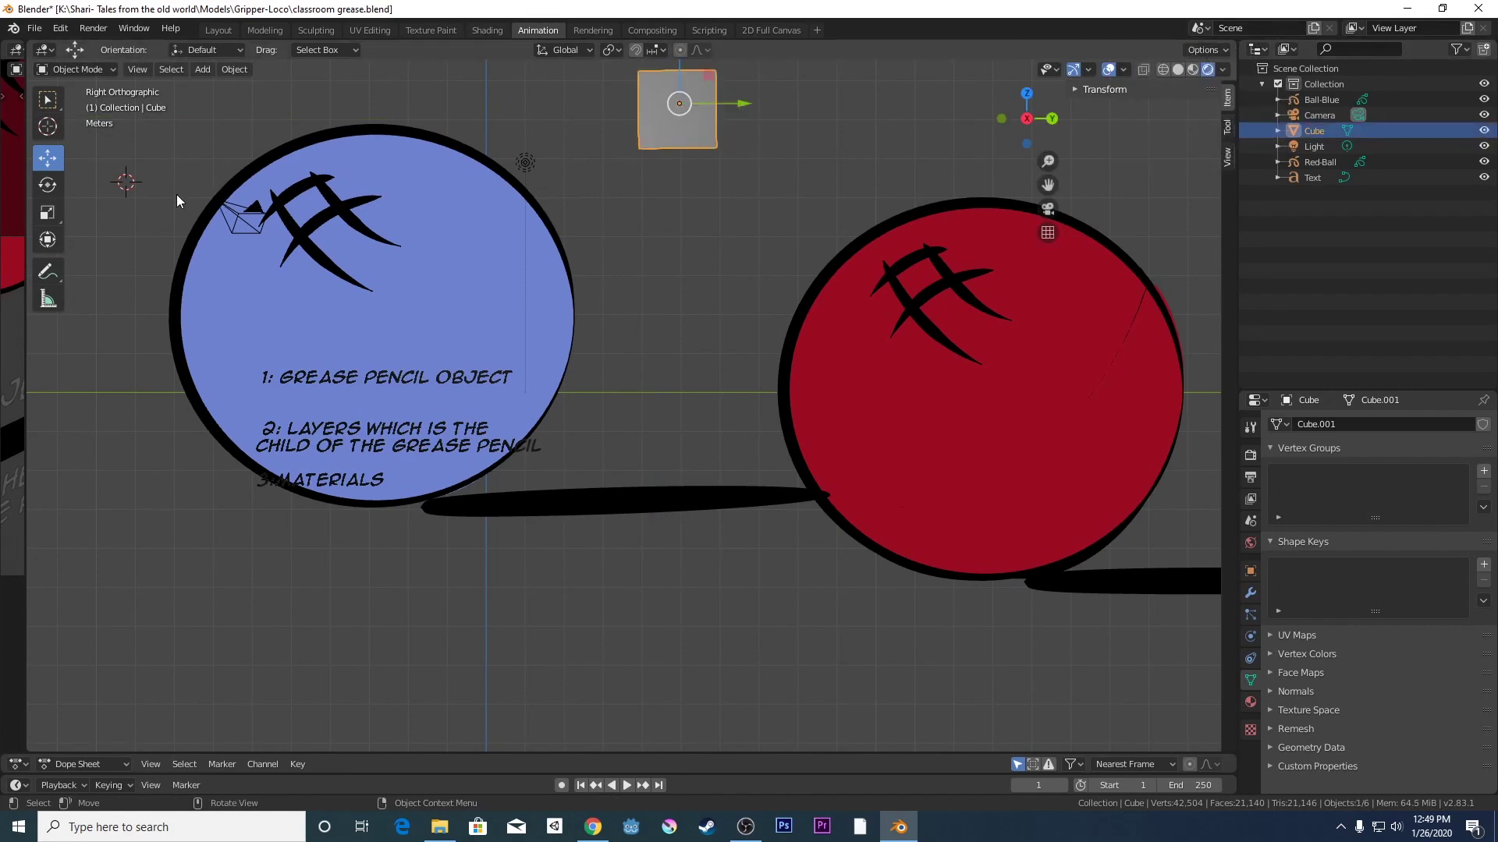
- Rotate the cube a few degrees about its near-centre origin
{"action": "left_click", "coordinate": [48, 185]}
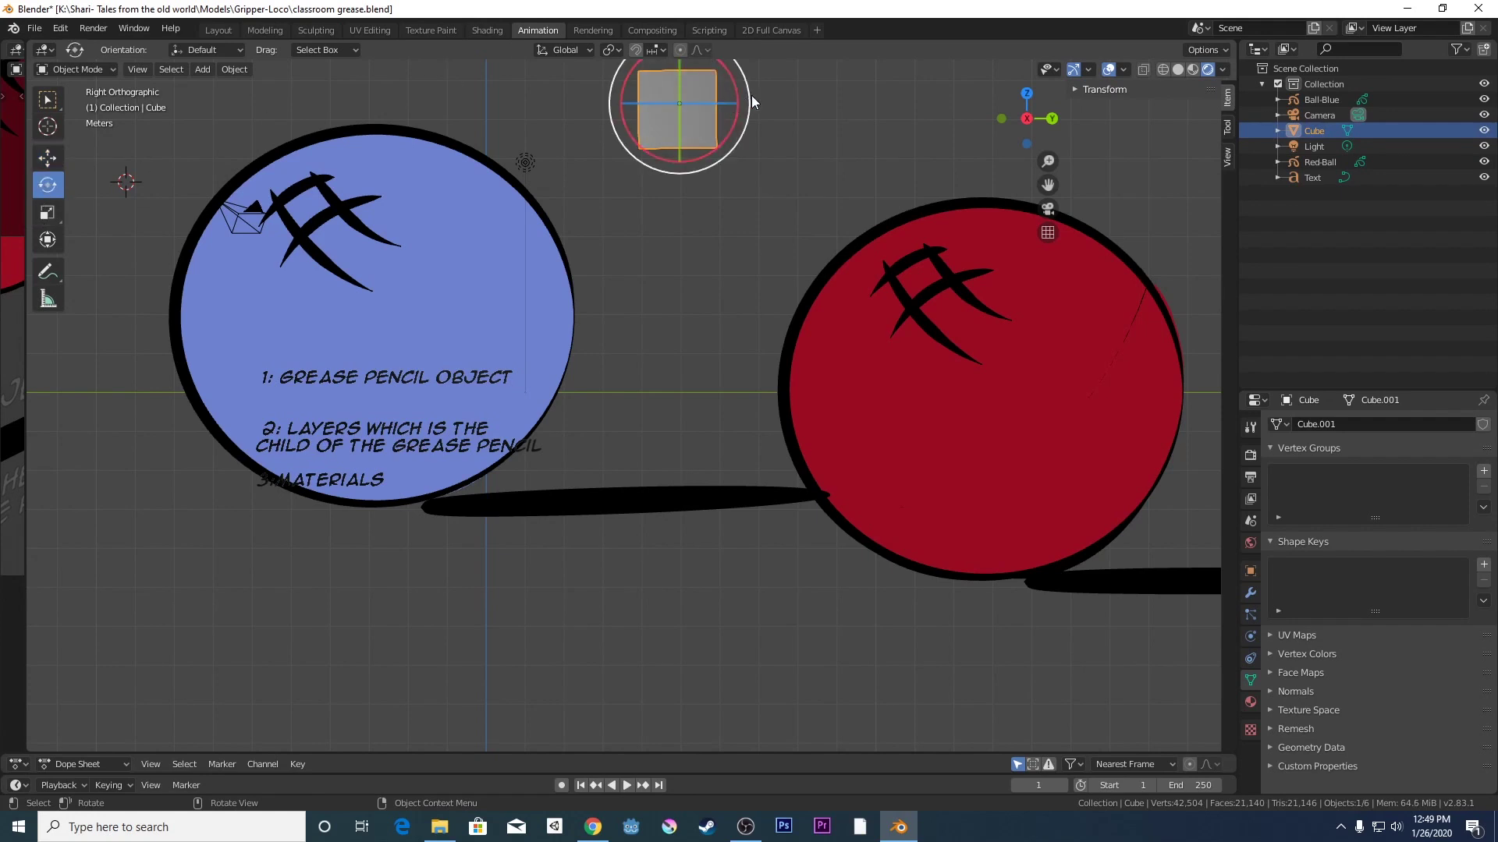
{"action": "mouse_move", "coordinate": [751, 95]}
{"action": "left_mouse_down"}
{"action": "mouse_move", "coordinate": [744, 721]}
{"action": "mouse_move", "coordinate": [755, 95]}
{"action": "mouse_move", "coordinate": [771, 97]}
{"action": "mouse_move", "coordinate": [745, 43]}
{"action": "mouse_move", "coordinate": [769, 99]}
{"action": "left_mouse_up"}
{"action": "scroll", "coordinate": [767, 103], "scroll_direction": "down", "scroll_amount": 4}
{"action": "scroll", "coordinate": [749, 125], "scroll_direction": "up", "scroll_amount": 3}
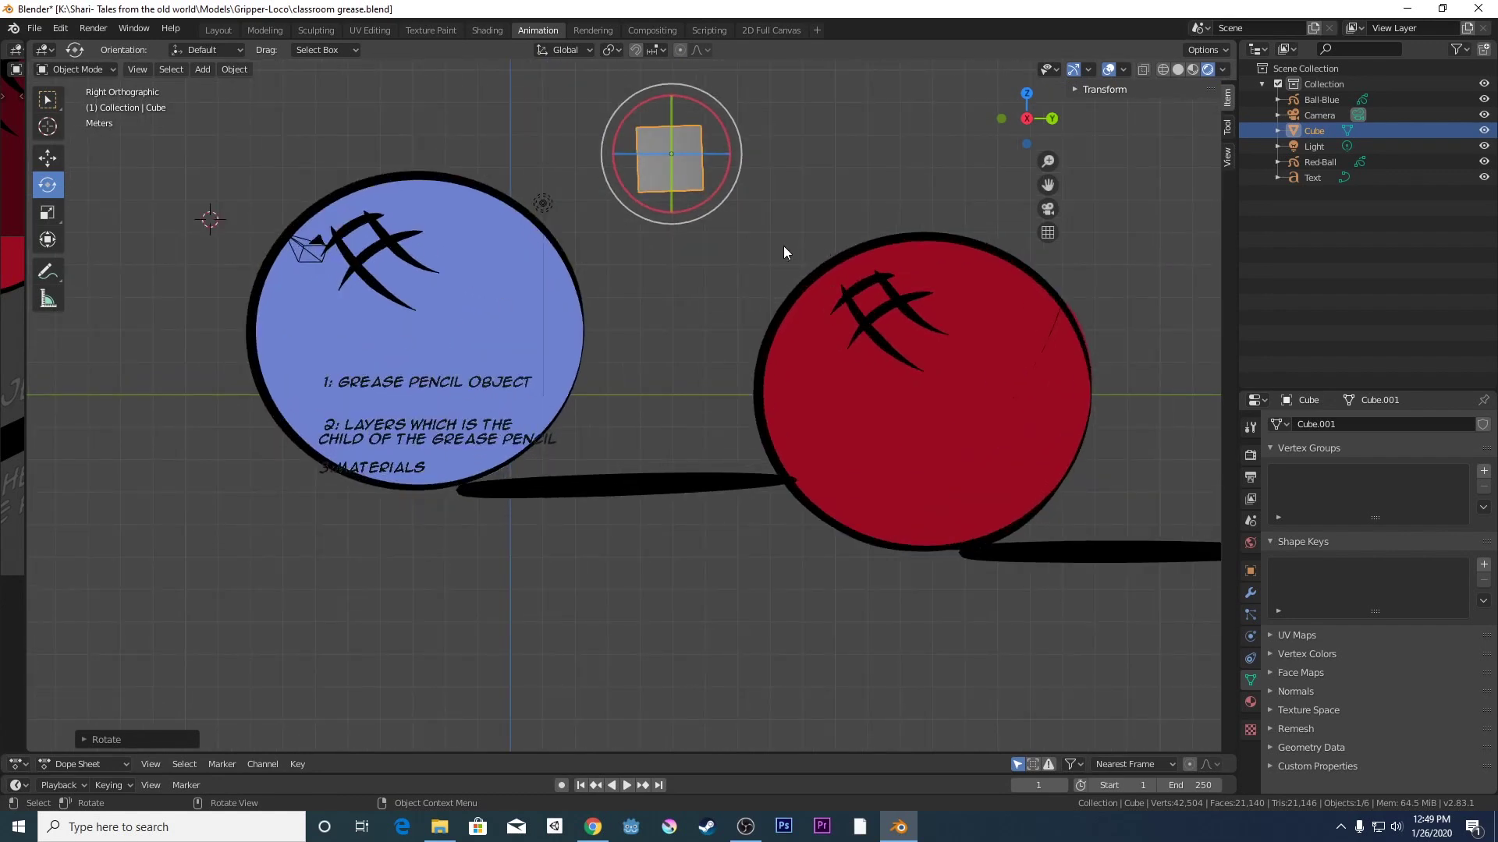
{"action": "scroll", "coordinate": [778, 248], "scroll_direction": "down", "scroll_amount": 3}
{"action": "scroll", "coordinate": [778, 248], "scroll_direction": "up", "scroll_amount": 3}
- Select the Ball-Blue object in a perspective view and move it slightly forward along X and closer to the red ball along Y
{"action": "middle_click_drag", "start_coordinate": [777, 238], "coordinate": [732, 284]}
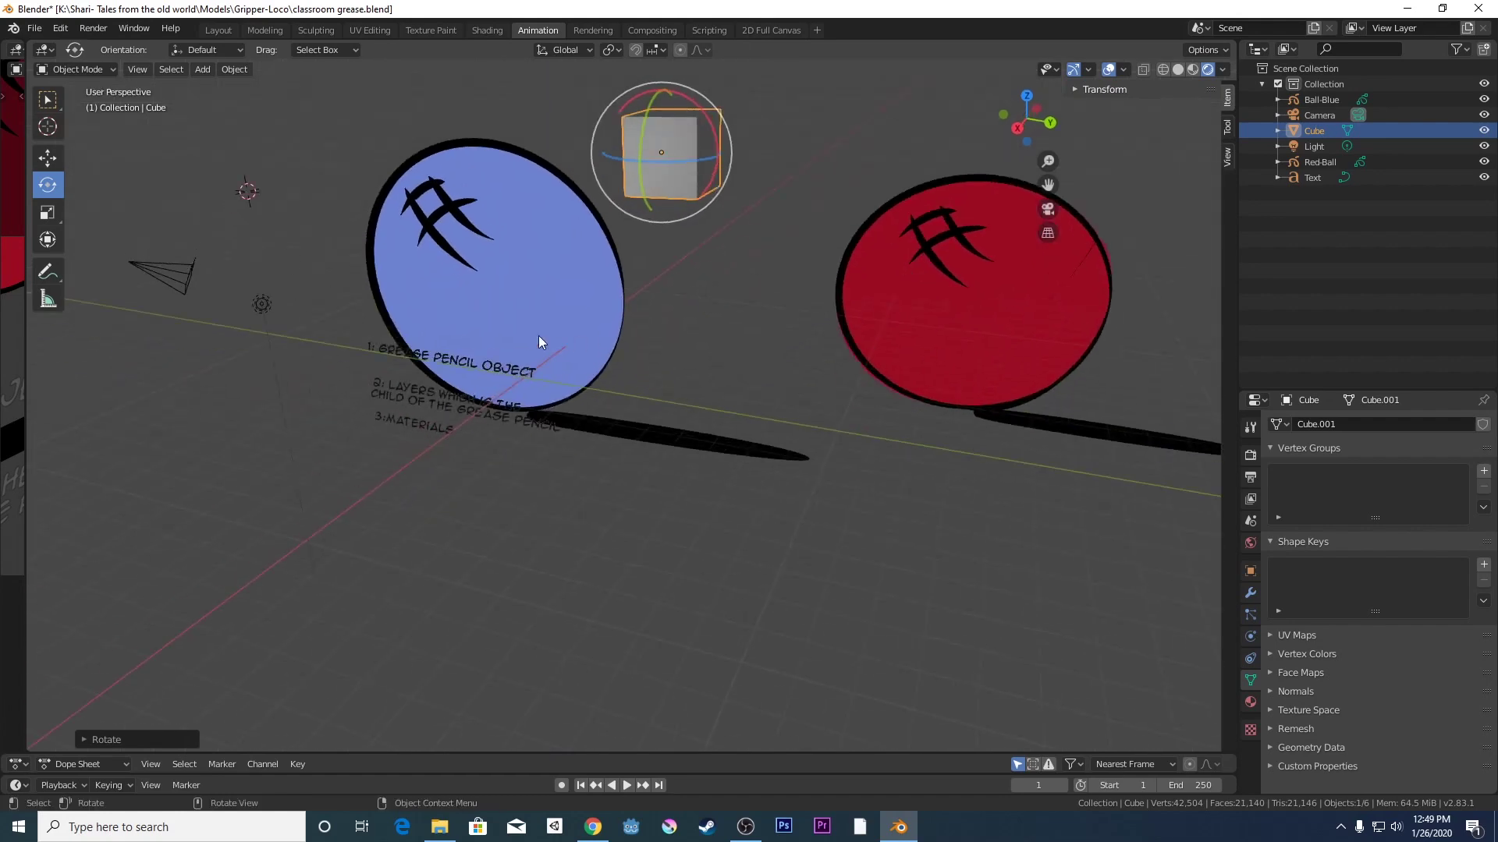
{"action": "left_click", "coordinate": [520, 316]}
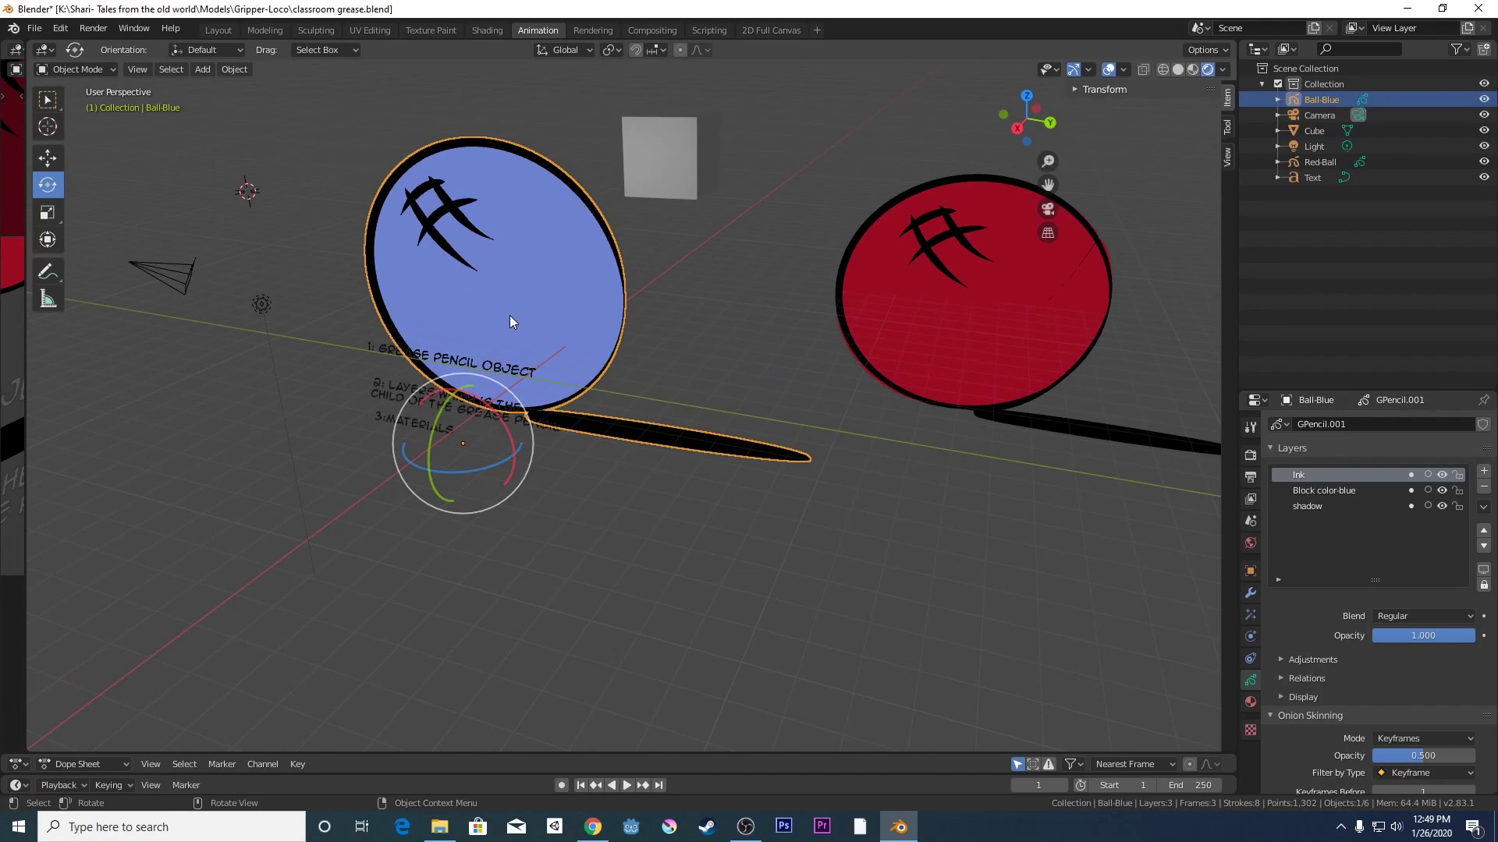
{"action": "left_click", "coordinate": [44, 160]}
{"action": "left_click_drag", "start_coordinate": [426, 477], "coordinate": [526, 488]}
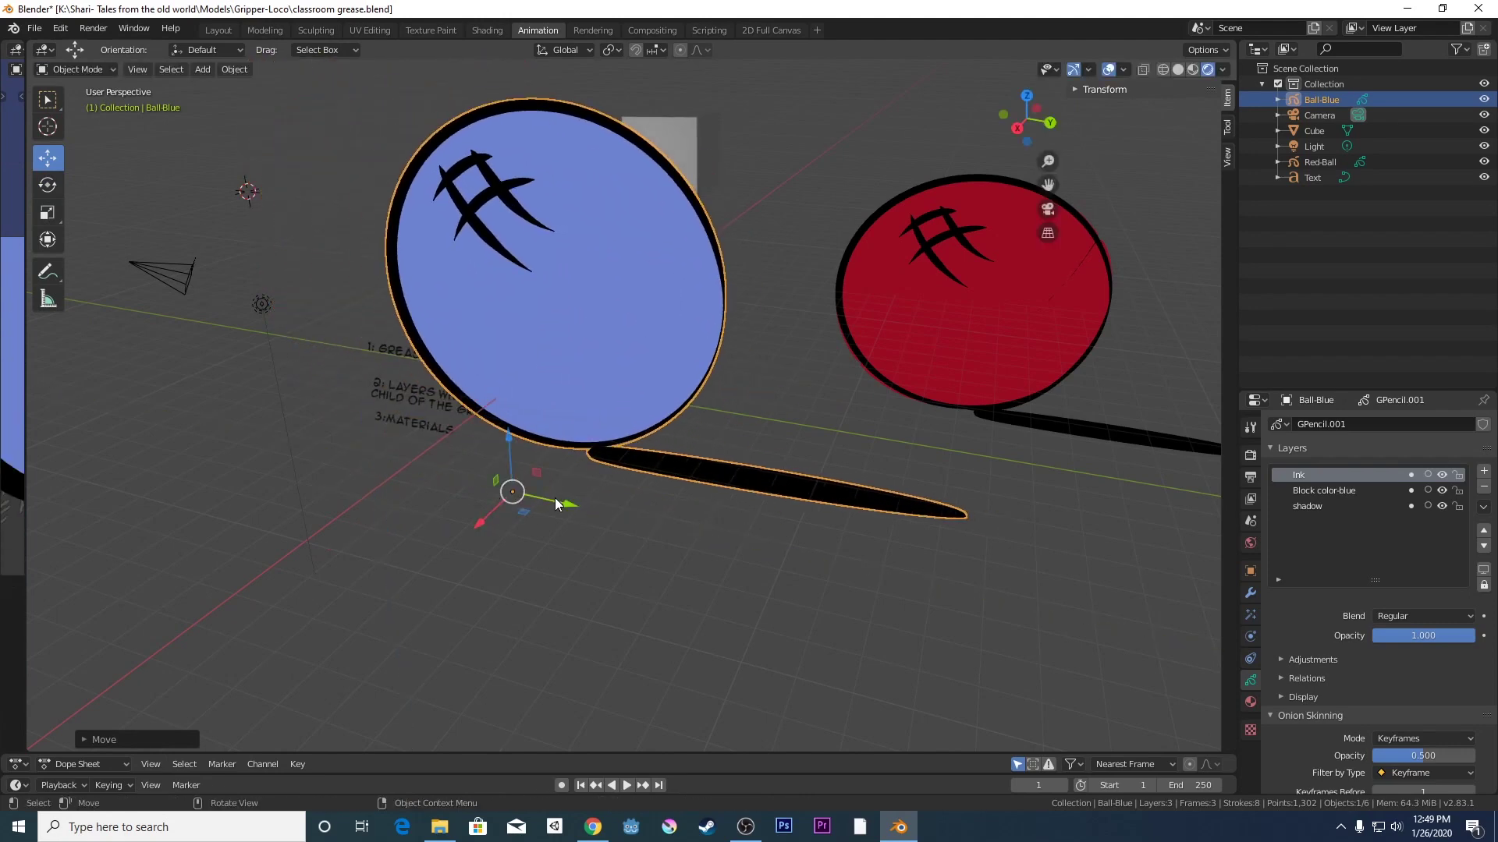
{"action": "scroll", "coordinate": [495, 484], "scroll_direction": "down", "scroll_amount": 3}
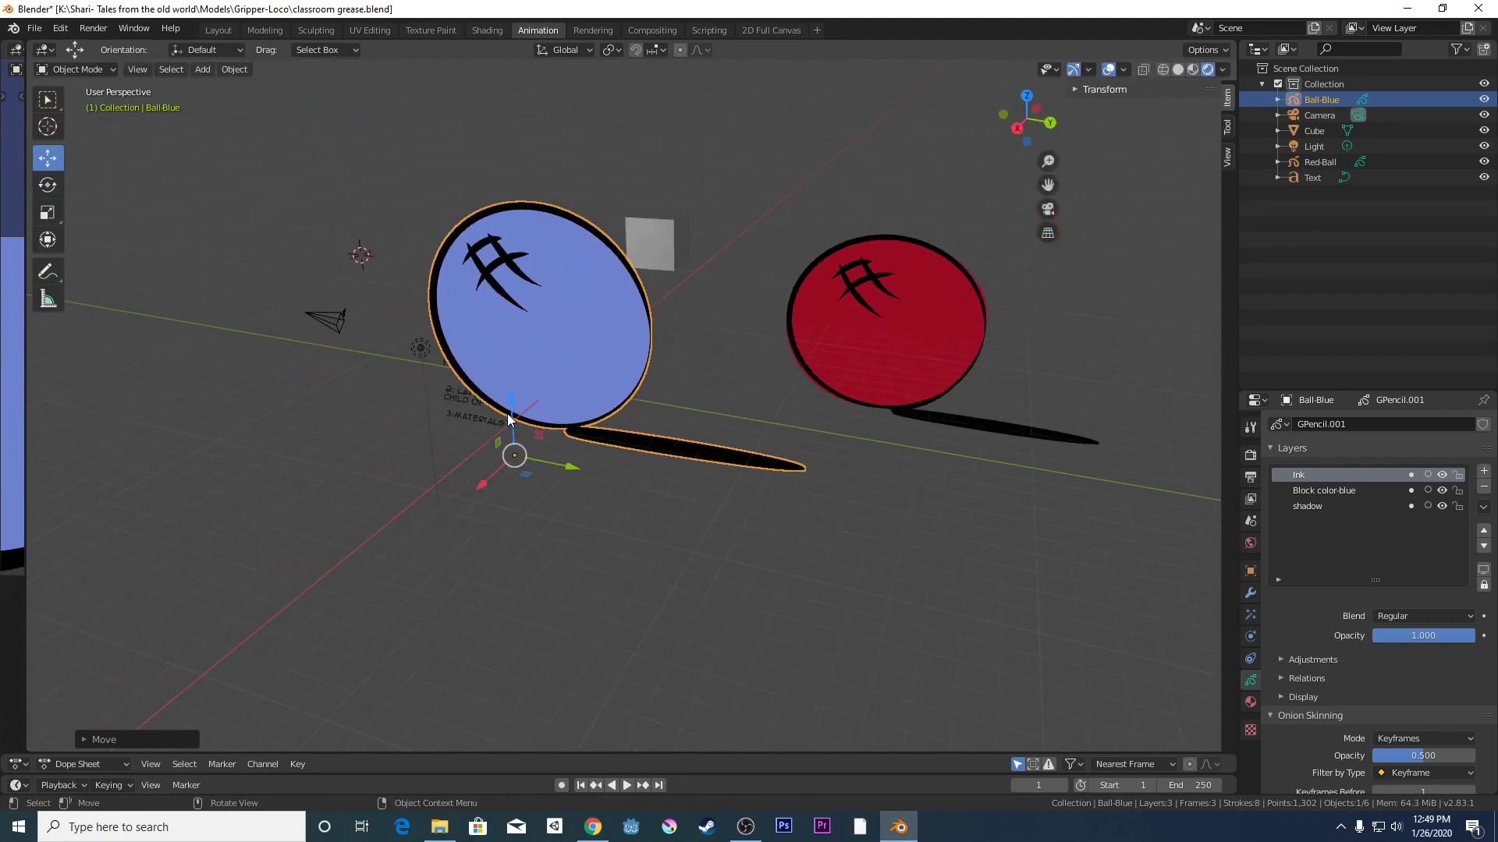
{"action": "left_click_drag", "start_coordinate": [508, 419], "coordinate": [526, 468]}
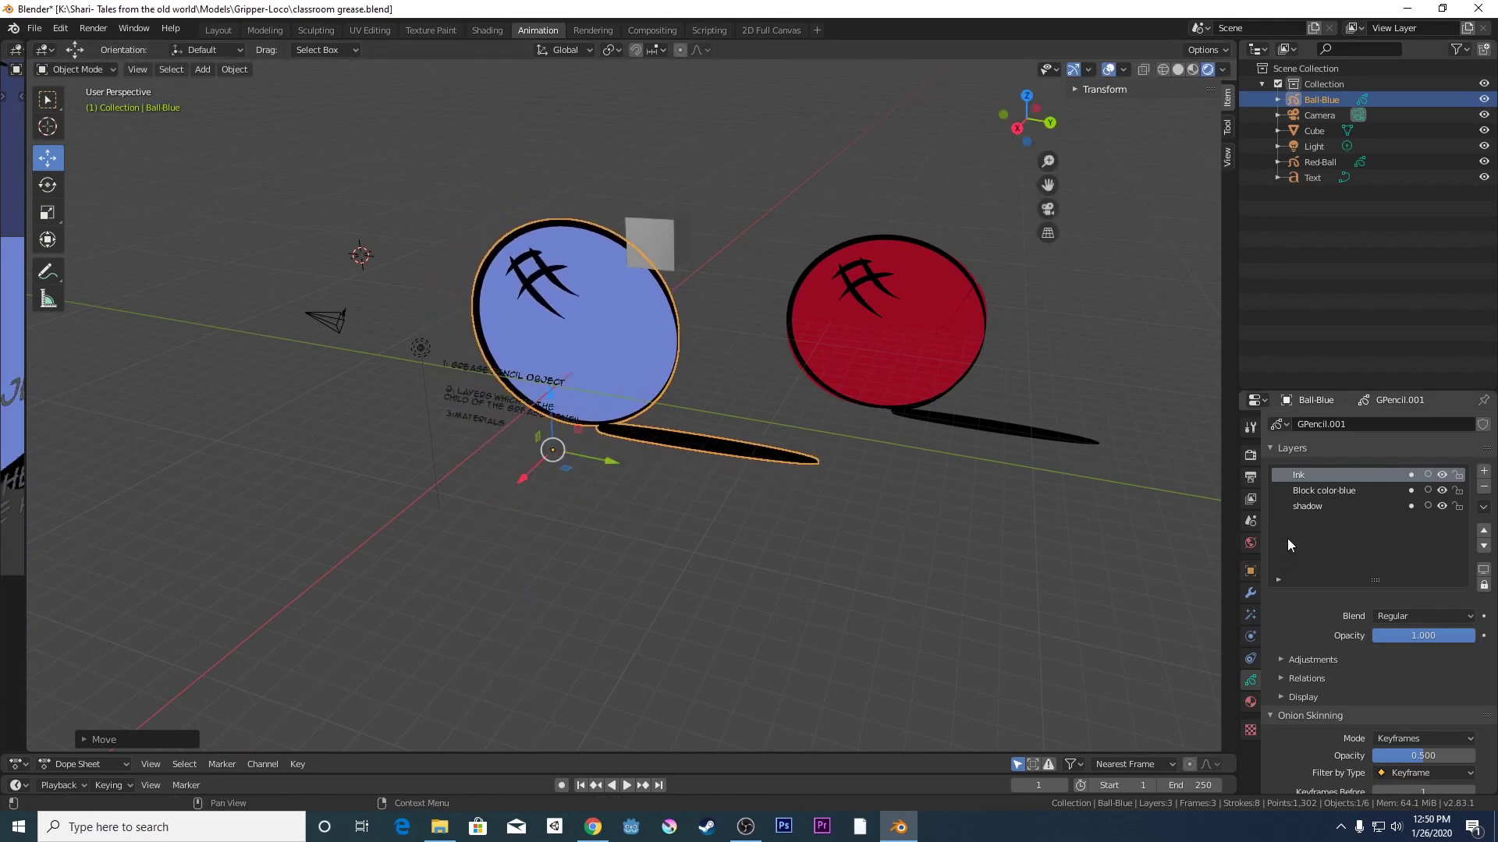
- Go through Ball-Blue's Ink, Block color-blue and shadow layers and view the ball from another angle
{"action": "left_click", "coordinate": [1312, 490]}
{"action": "left_click", "coordinate": [1311, 506]}
{"action": "left_click", "coordinate": [1310, 490]}
{"action": "left_click", "coordinate": [1308, 474]}
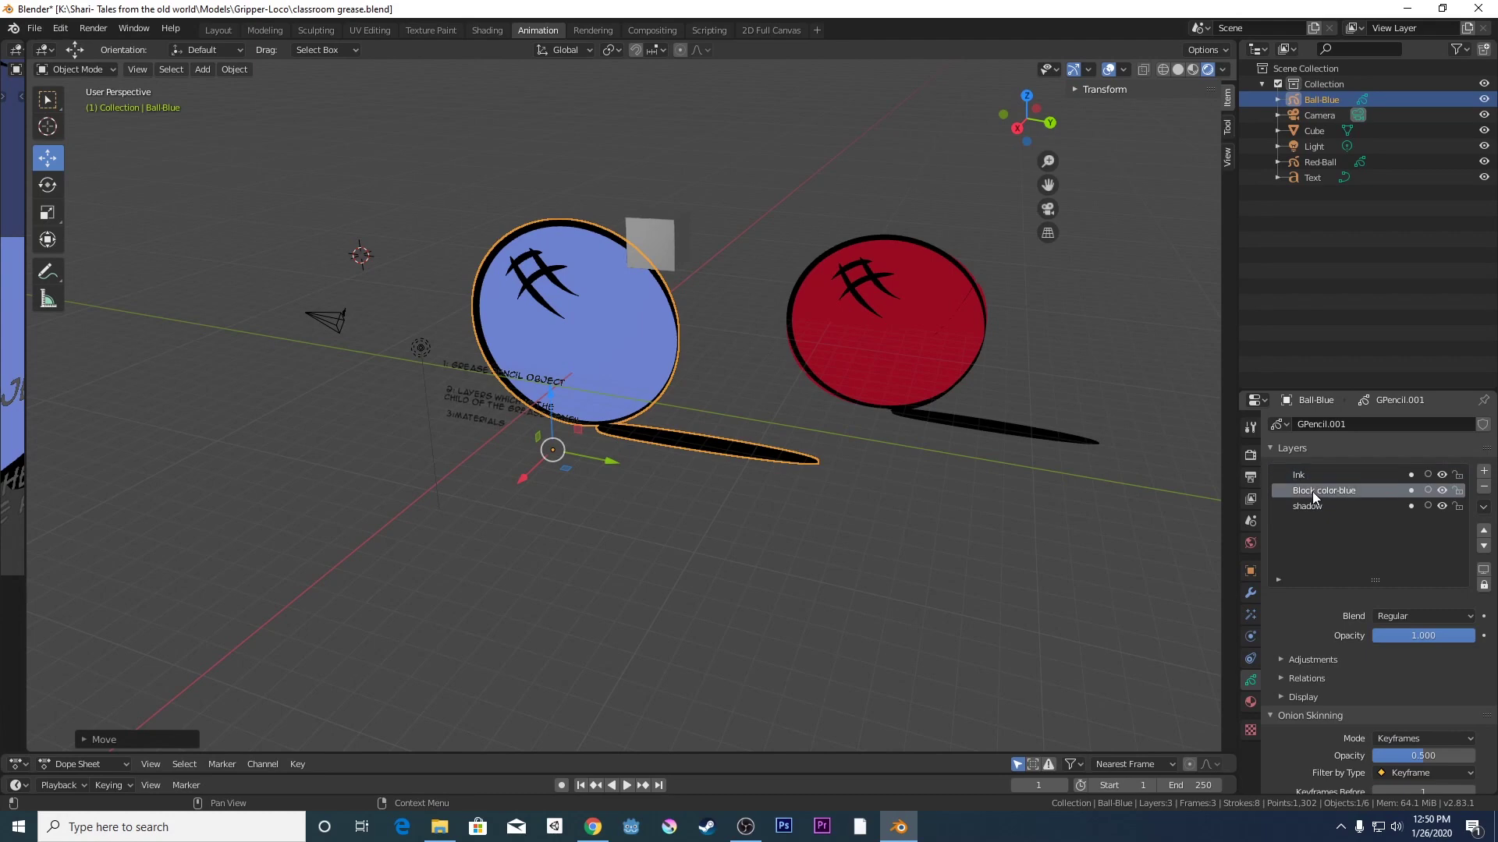
{"action": "left_click", "coordinate": [1312, 491]}
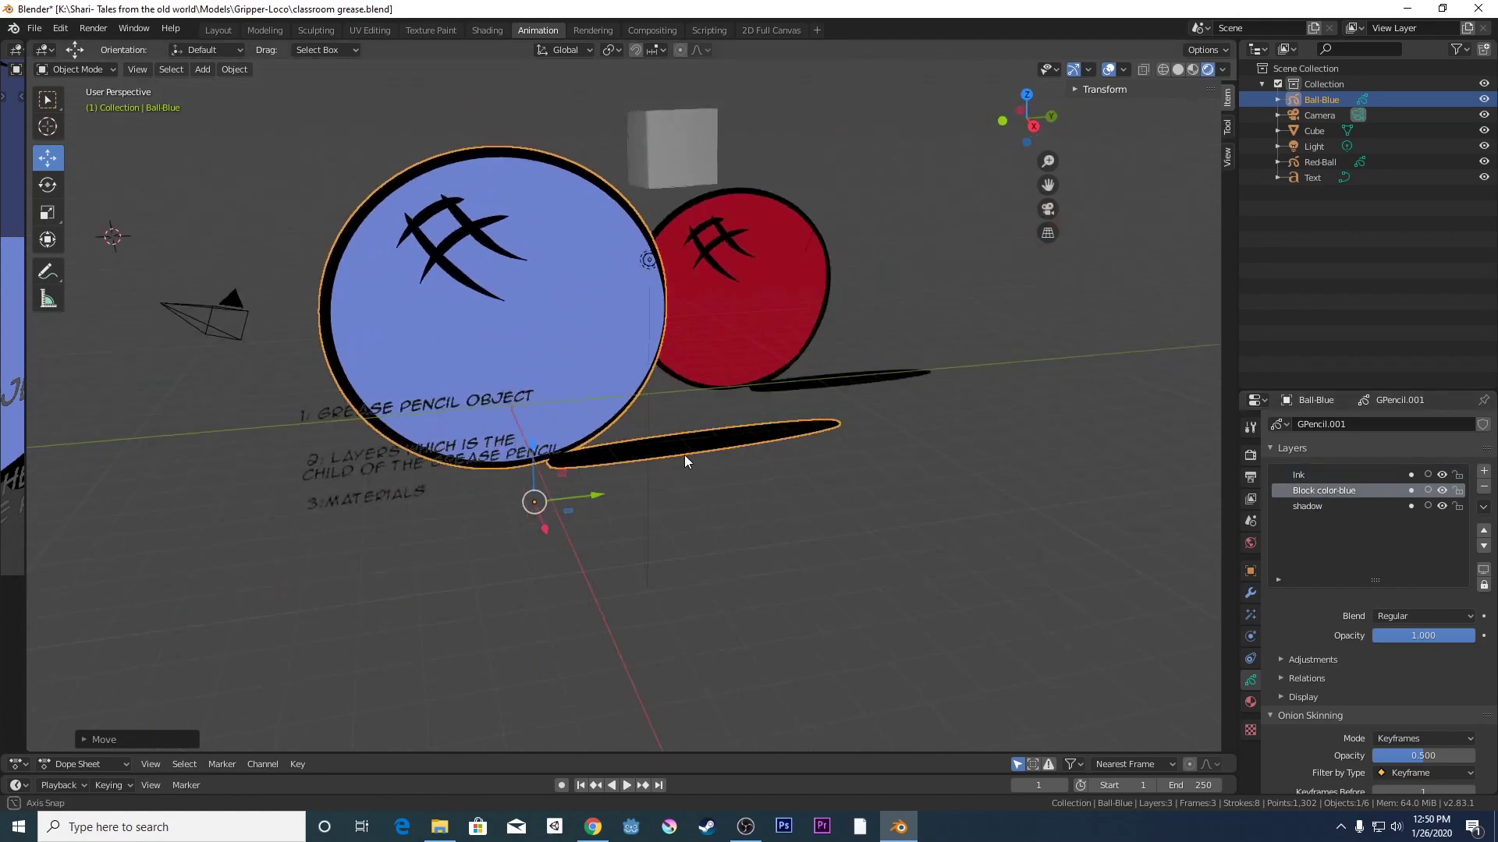